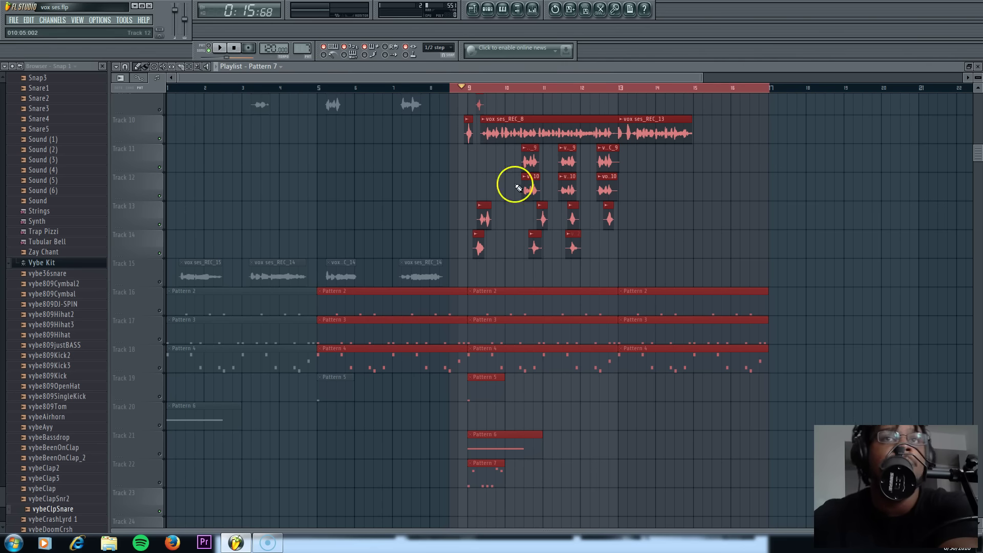
Play back the selected playlist section from around bar 9 and look over its vocal and pattern tracks.
{"action": "left_click_drag", "start_coordinate": [980, 155], "coordinate": [979, 149]}
{"action": "key", "text": "space"}
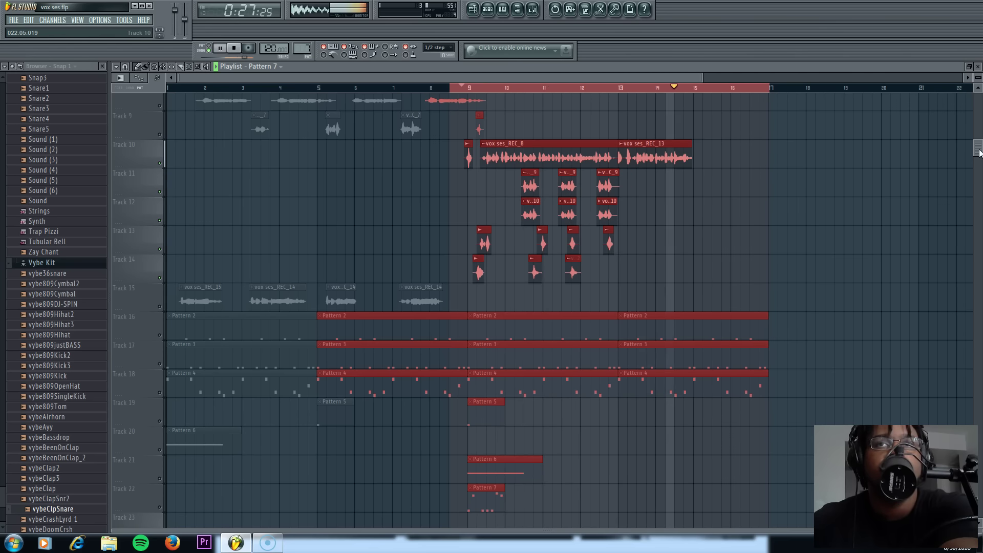
{"action": "key", "text": "space"}
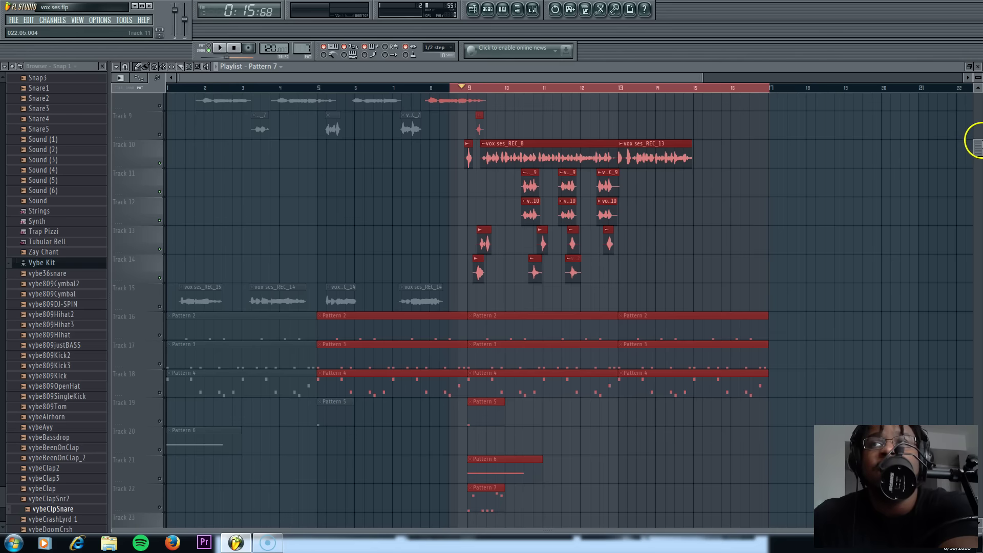
{"action": "scroll", "coordinate": [973, 120], "scroll_direction": "up", "scroll_amount": 7}
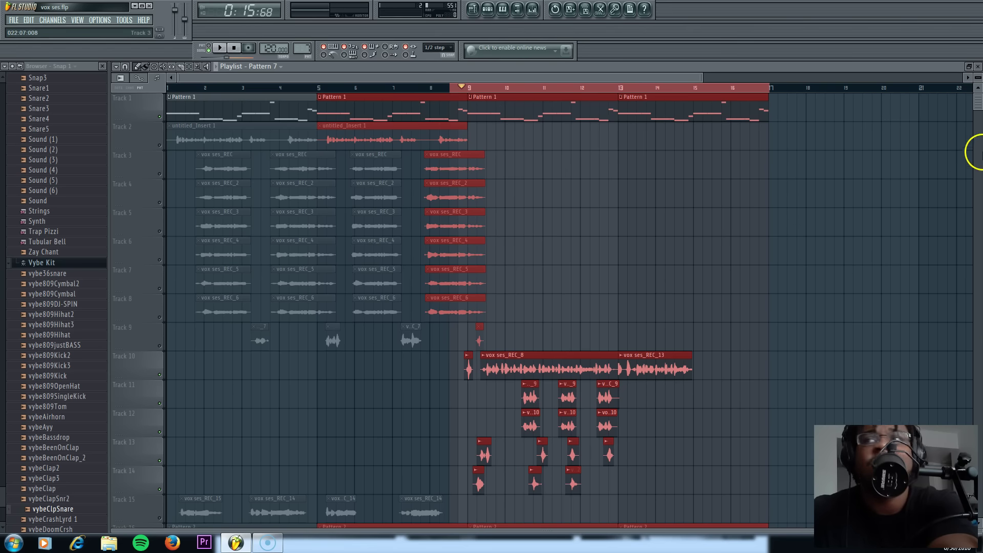
{"action": "left_click_drag", "start_coordinate": [979, 105], "coordinate": [979, 131]}
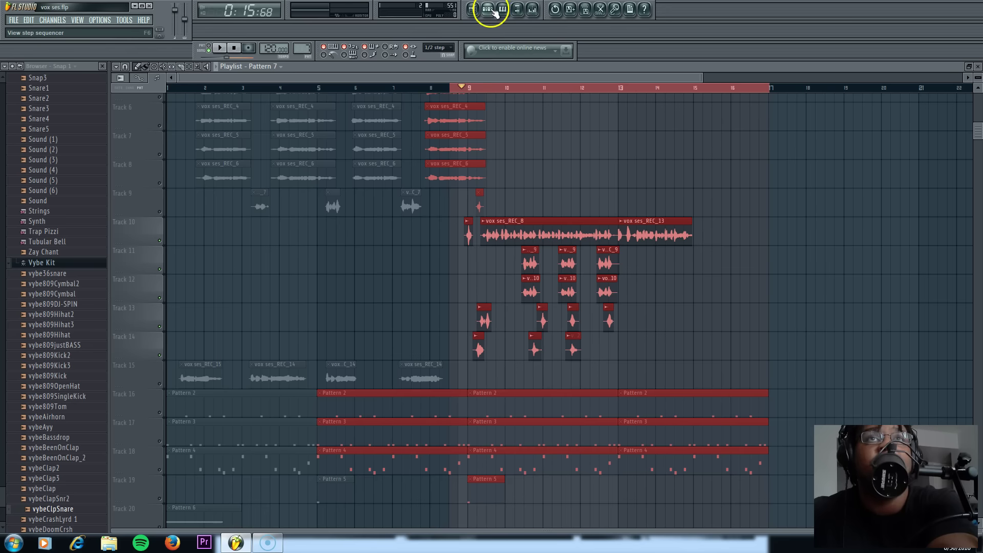
Open the mixer and colour the lead vocal track on insert 12 green, keeping its name.
{"action": "left_click", "coordinate": [532, 9]}
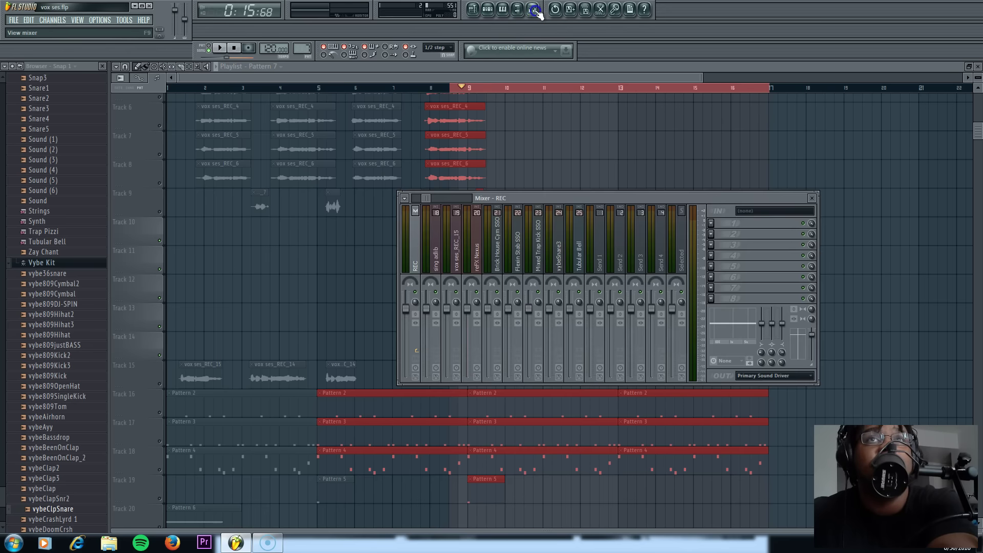
{"action": "left_click_drag", "start_coordinate": [429, 198], "coordinate": [425, 200]}
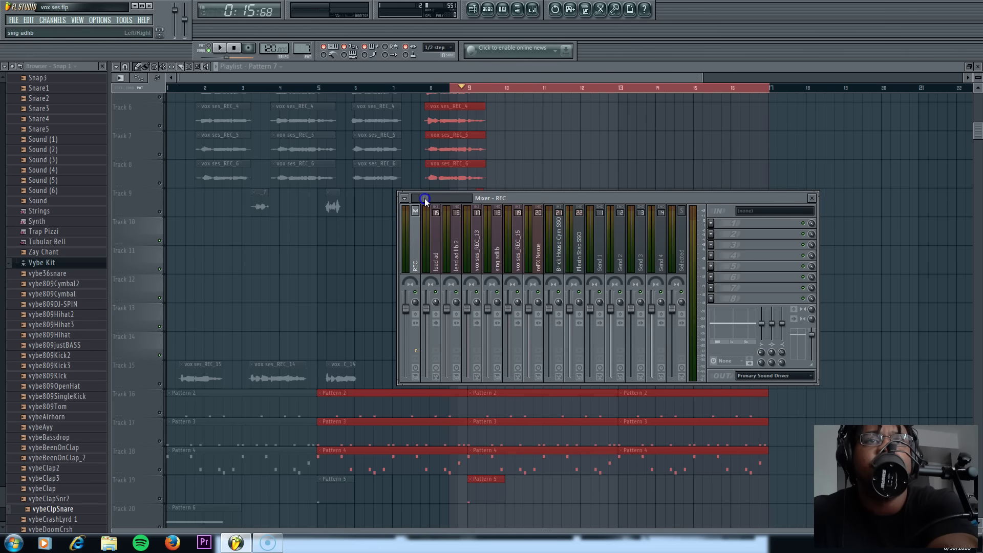
{"action": "left_click", "coordinate": [442, 259]}
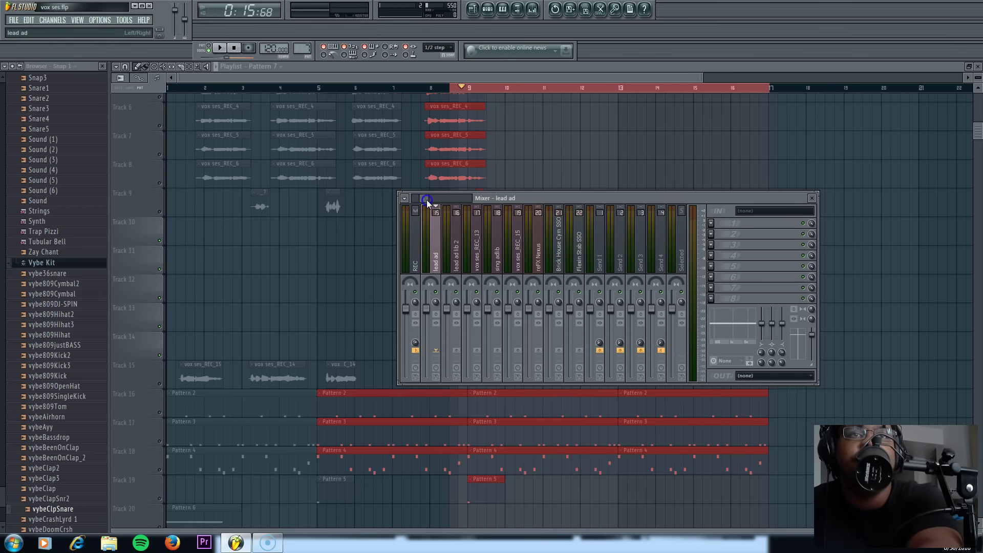
{"action": "left_click_drag", "start_coordinate": [426, 200], "coordinate": [425, 200]}
{"action": "left_click", "coordinate": [438, 262]}
{"action": "right_click", "coordinate": [438, 250]}
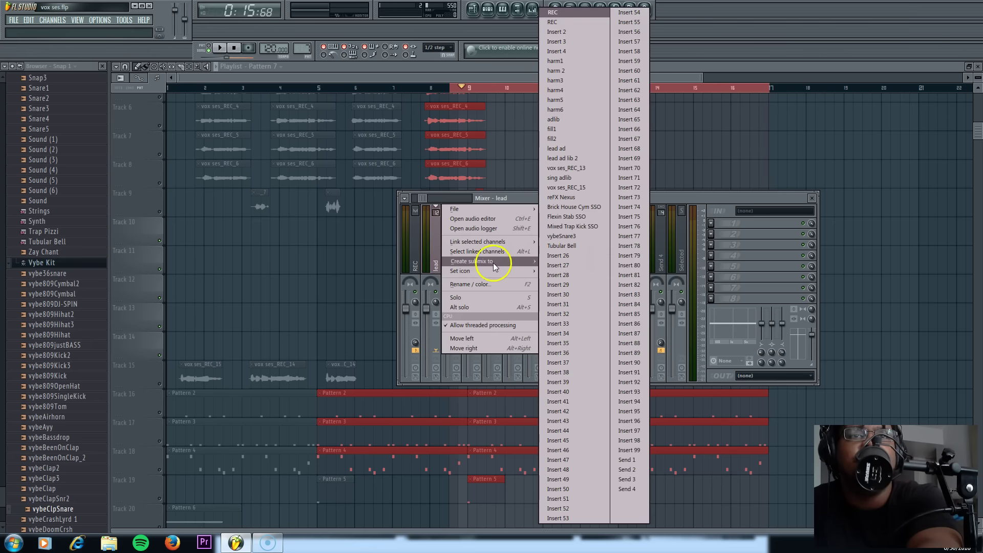
{"action": "left_click", "coordinate": [487, 284]}
{"action": "left_click", "coordinate": [479, 278]}
{"action": "left_click", "coordinate": [502, 331]}
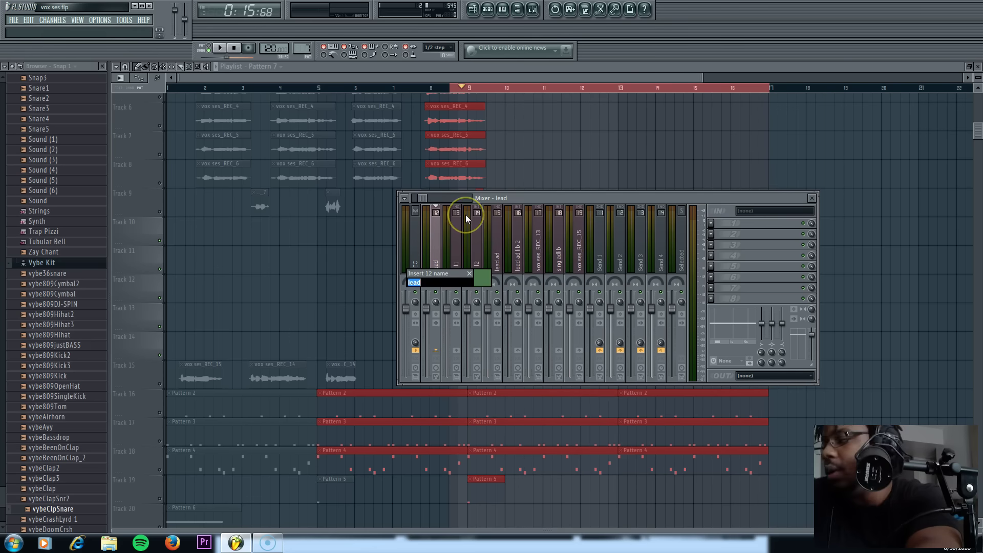
{"action": "key", "text": "Return"}
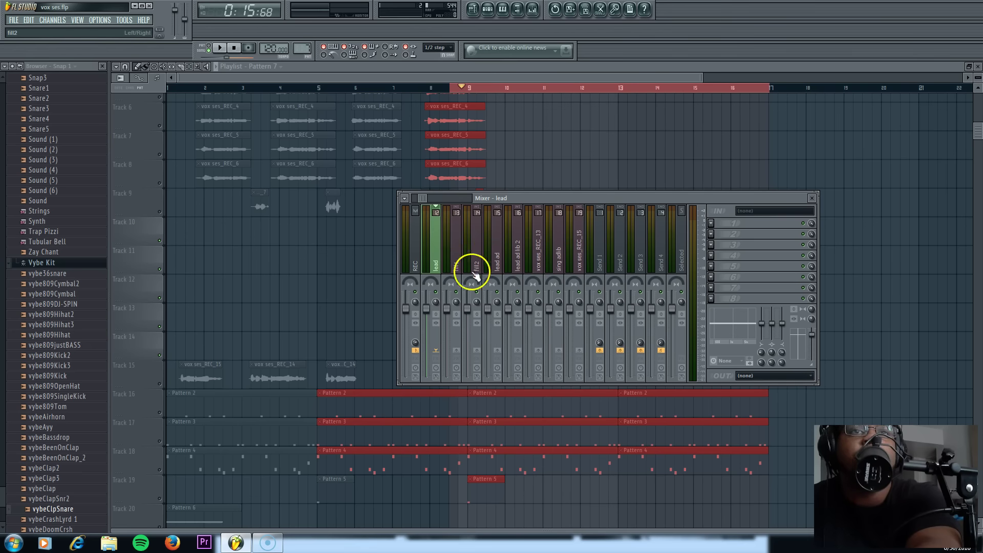
{"action": "left_click", "coordinate": [455, 237]}
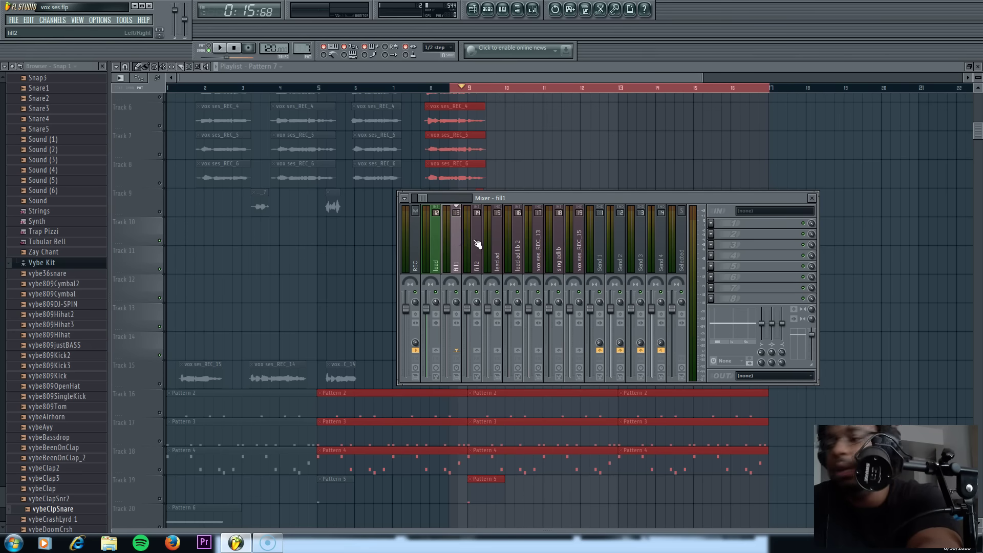
{"action": "right_click", "coordinate": [456, 242]}
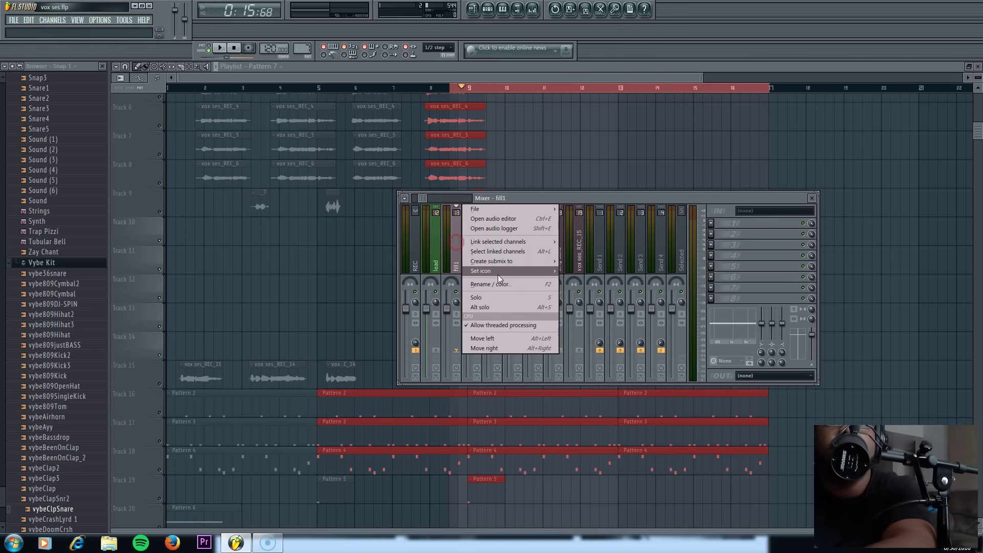
{"action": "mouse_move", "coordinate": [499, 275]}
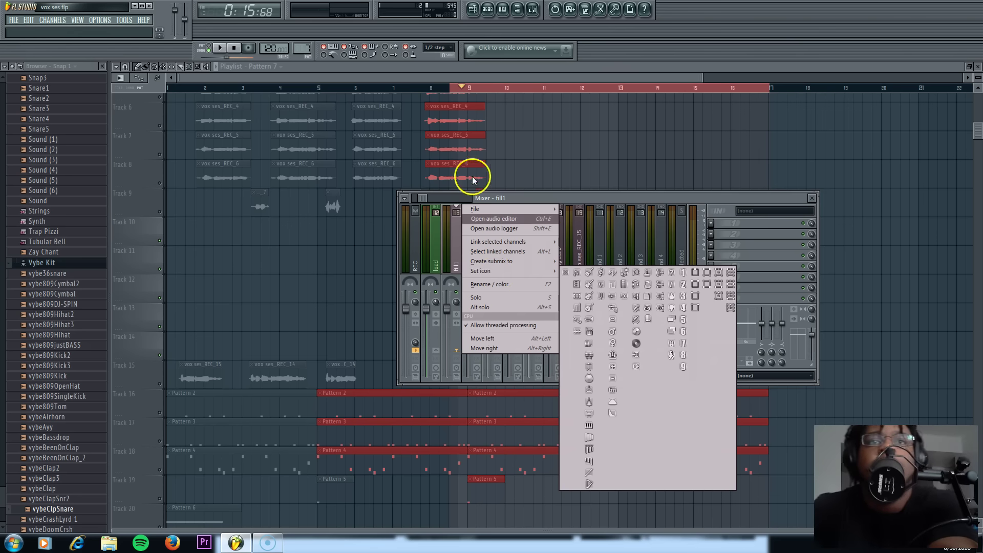
{"action": "left_click", "coordinate": [507, 285]}
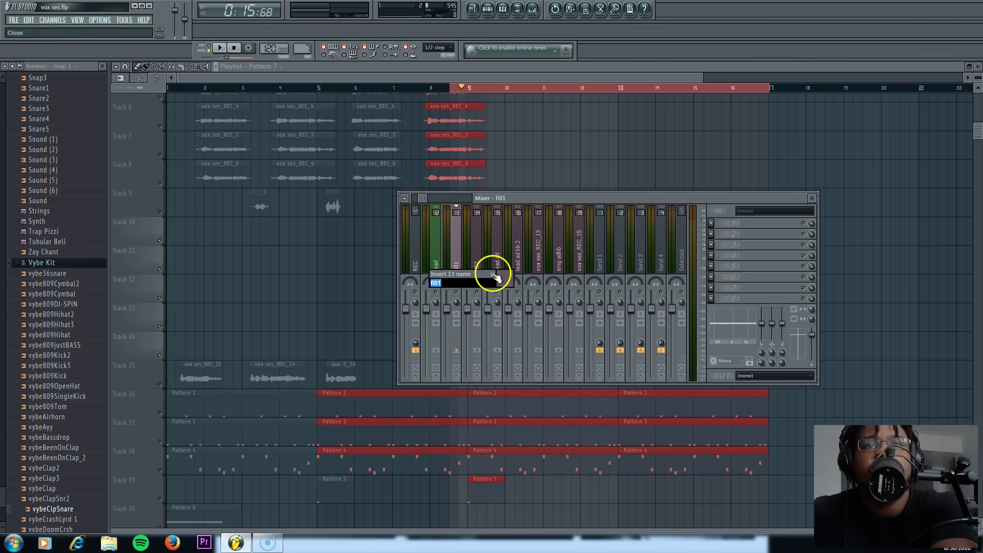
{"action": "left_click", "coordinate": [490, 275]}
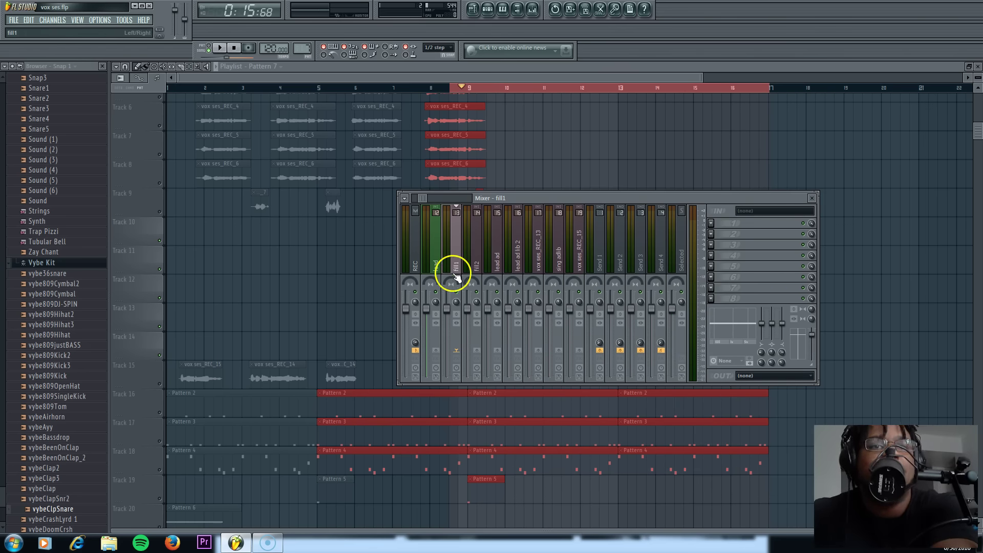
Move the mixer clear of the lead vocal clips, then pan fill1 to the left and fill2 50% right during playback.
{"action": "left_click_drag", "start_coordinate": [532, 200], "coordinate": [419, 303]}
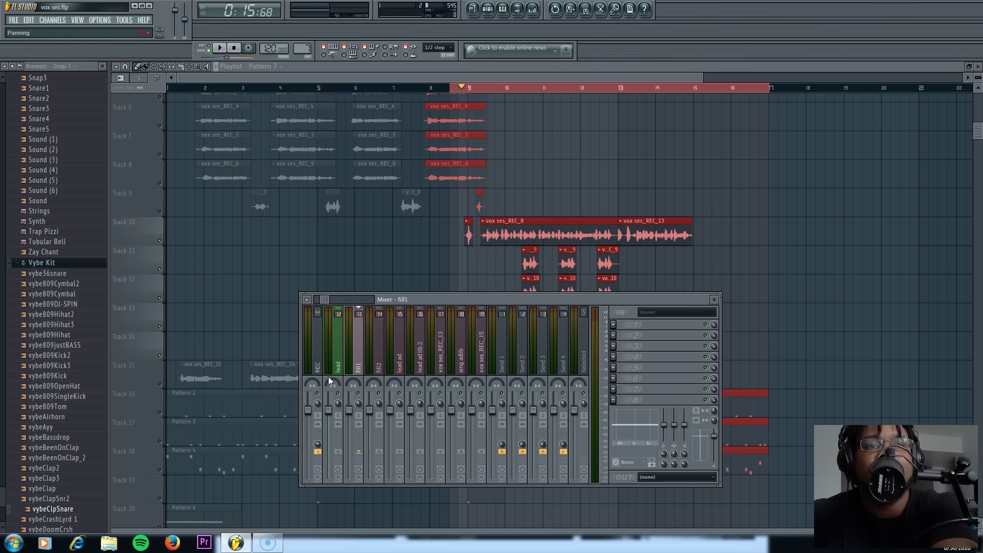
{"action": "key", "text": "space"}
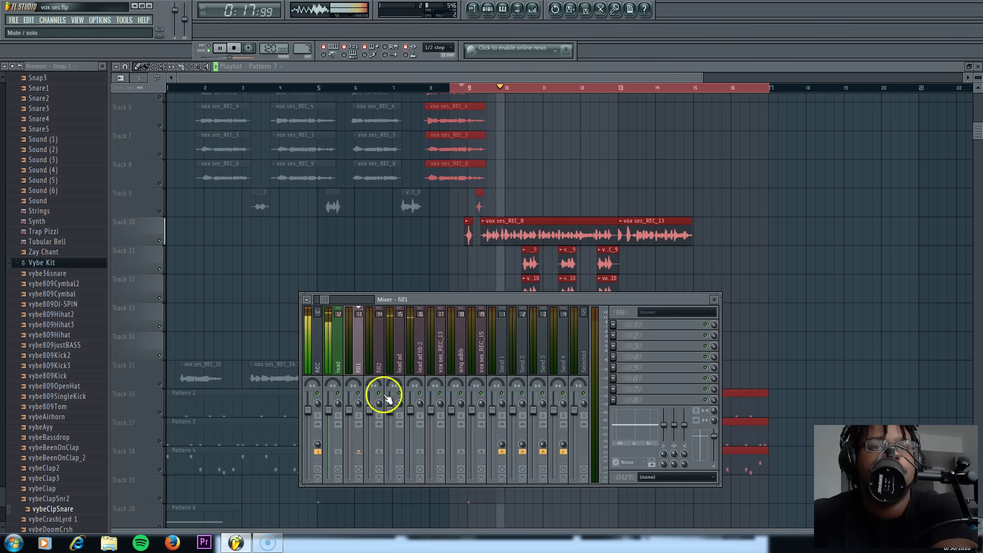
{"action": "left_click_drag", "start_coordinate": [353, 381], "coordinate": [375, 363]}
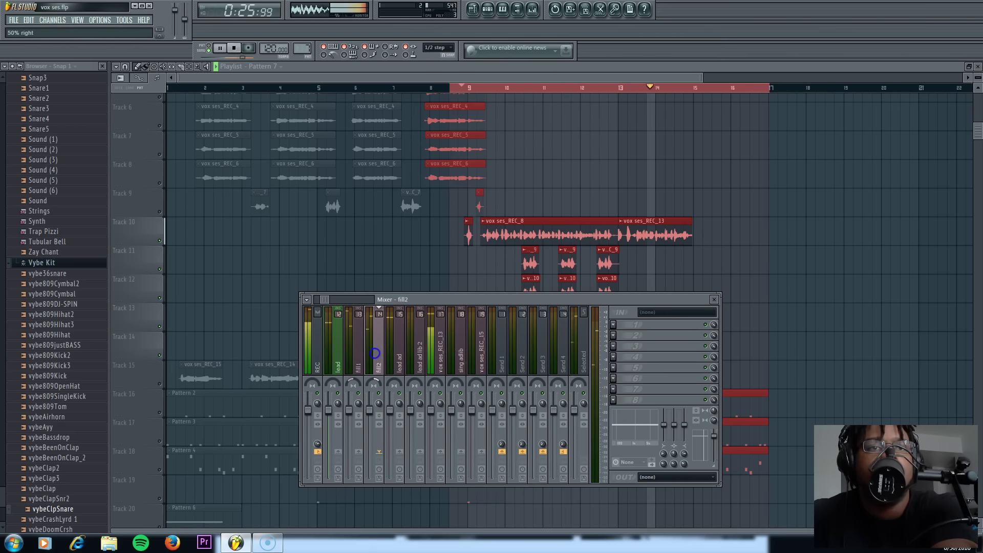
Lower the volume of the fill1 and fill2 mixer tracks to matching levels.
{"action": "left_click_drag", "start_coordinate": [371, 410], "coordinate": [370, 433]}
{"action": "key", "text": "space"}
{"action": "key", "text": "space"}
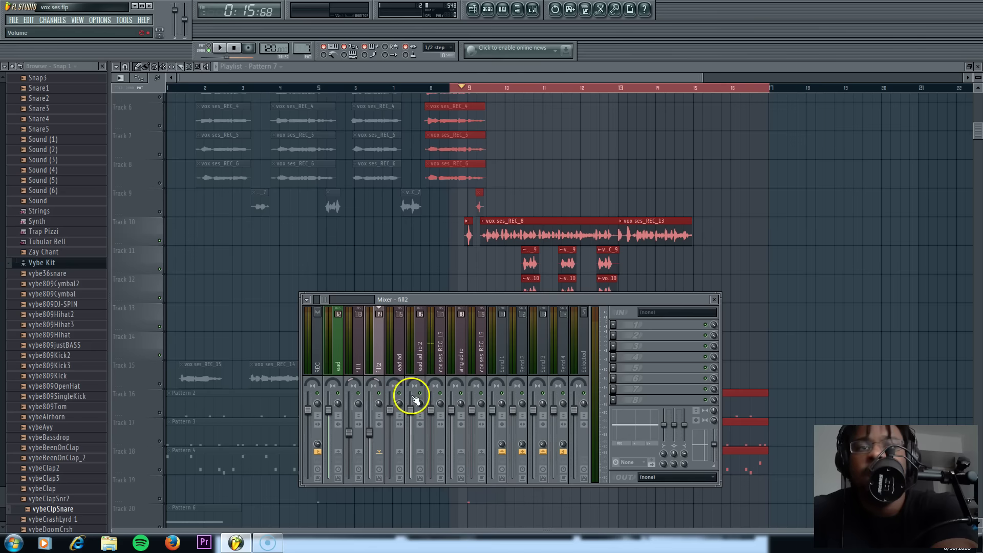
Lower the volumes of lead ad and lead ad lib 2 during playback and slightly adjust lead ad lib 2's panning.
{"action": "key", "text": "space"}
{"action": "left_click_drag", "start_coordinate": [391, 410], "coordinate": [410, 423]}
{"action": "left_click_drag", "start_coordinate": [415, 384], "coordinate": [414, 384]}
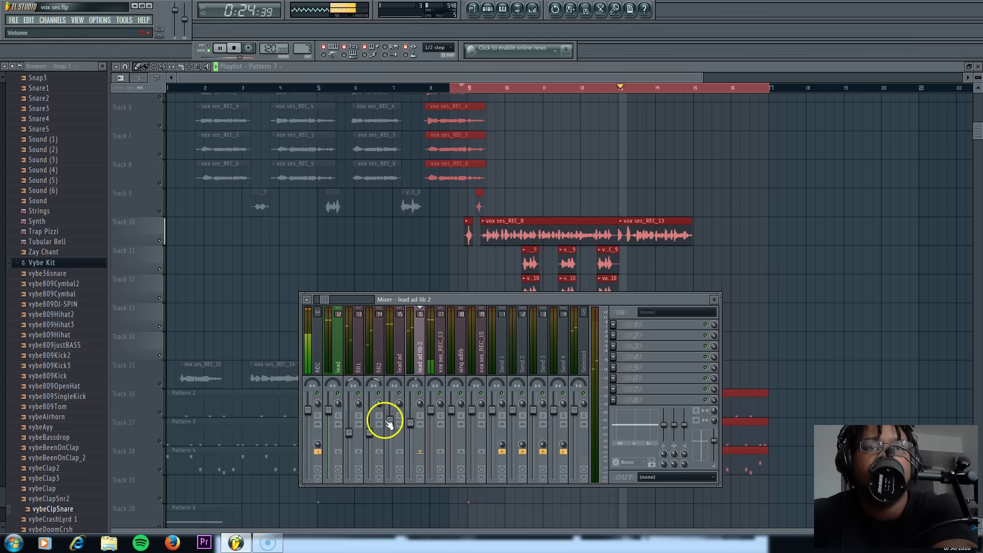
{"action": "left_click", "coordinate": [390, 420]}
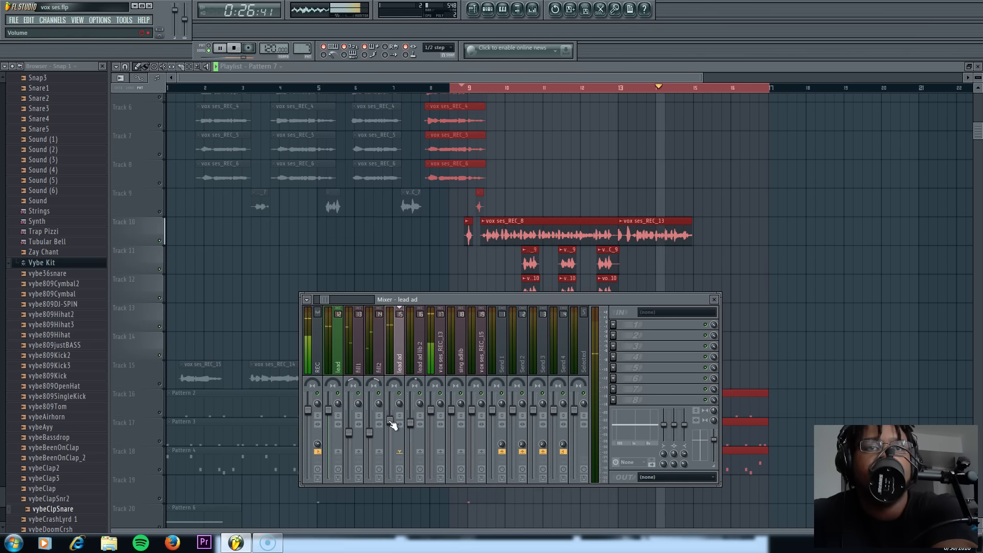
Replay the selected section to check the balance of the fill and ad-lib tracks against the lead.
{"action": "key", "text": "space"}
{"action": "key", "text": "space"}
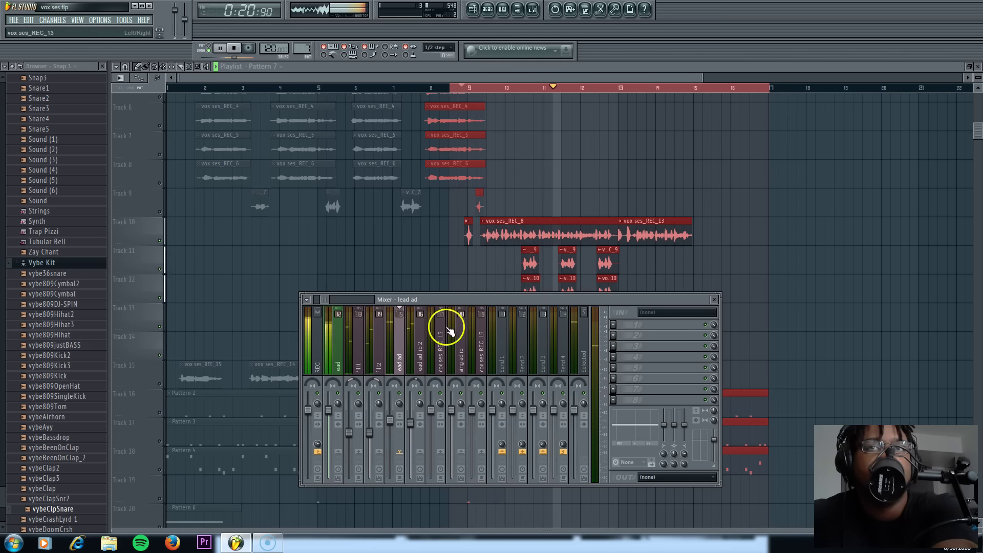
{"action": "left_click", "coordinate": [351, 385]}
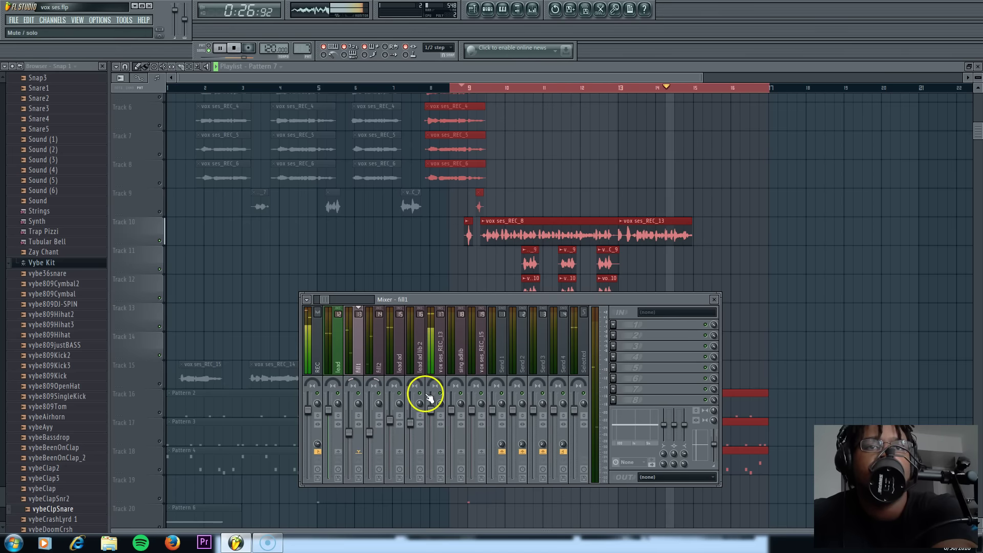
Colour the vox ses_REC_13 mixer track on insert 17 green to match the lead, keeping its name.
{"action": "left_click", "coordinate": [438, 354]}
{"action": "key", "text": "space"}
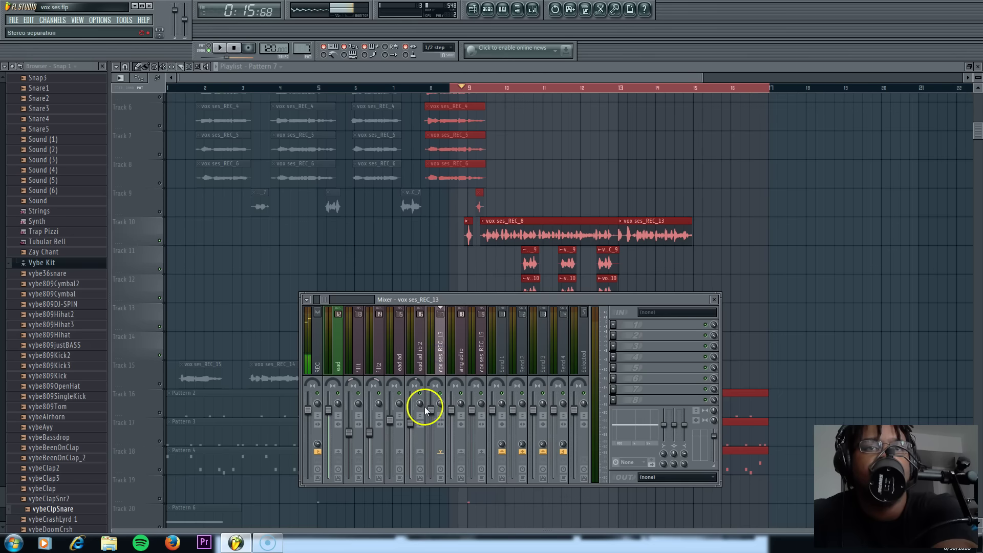
{"action": "right_click", "coordinate": [439, 351]}
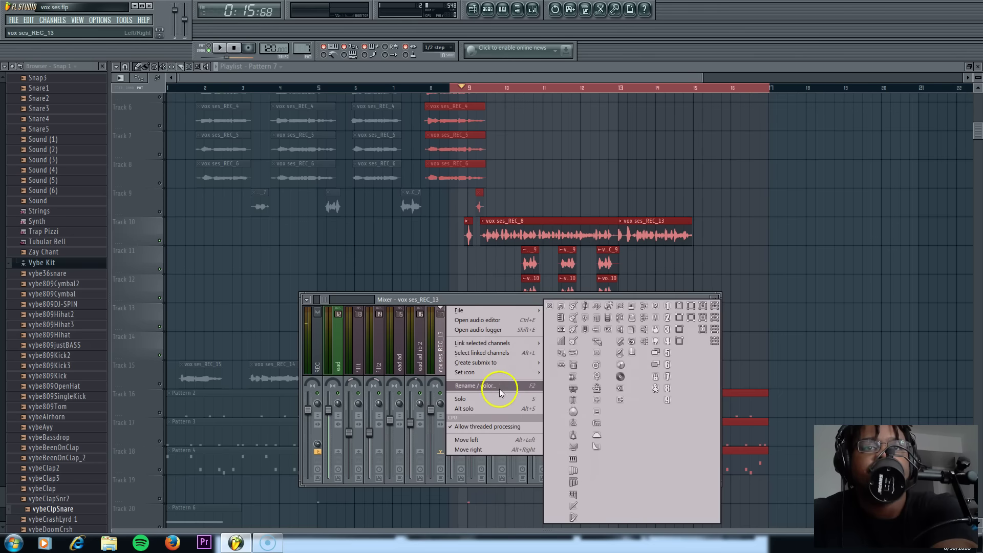
{"action": "left_click", "coordinate": [501, 385]}
{"action": "left_click", "coordinate": [495, 381]}
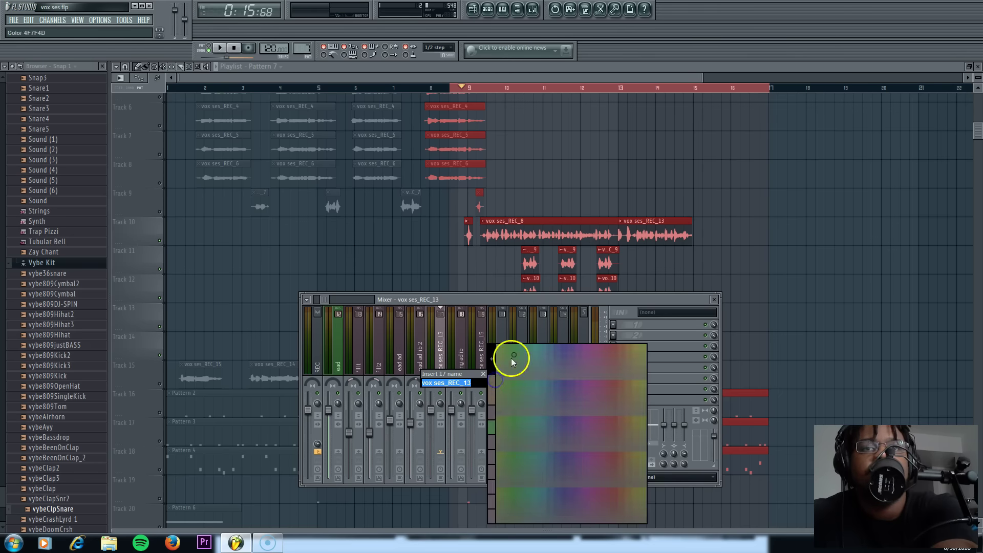
{"action": "left_click", "coordinate": [507, 387]}
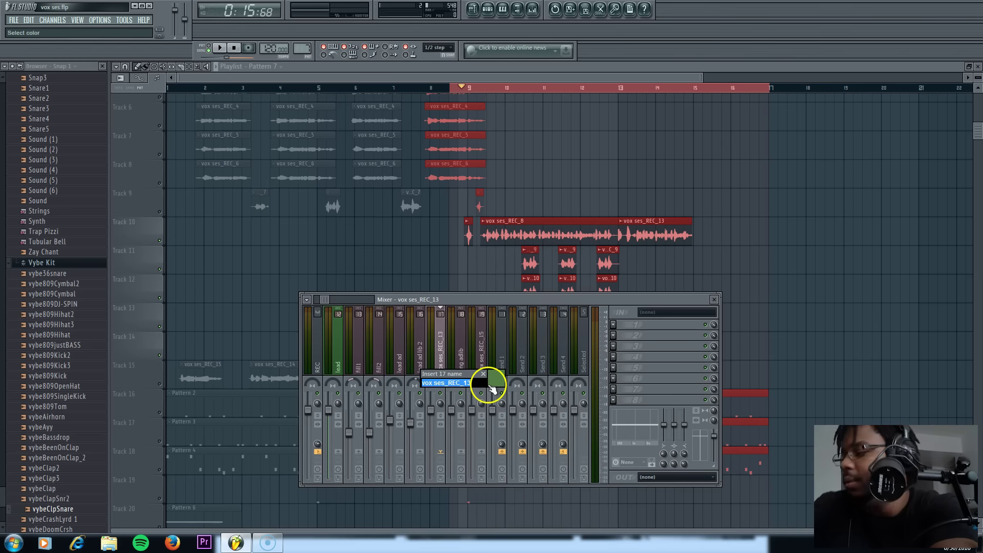
{"action": "key", "text": "Return"}
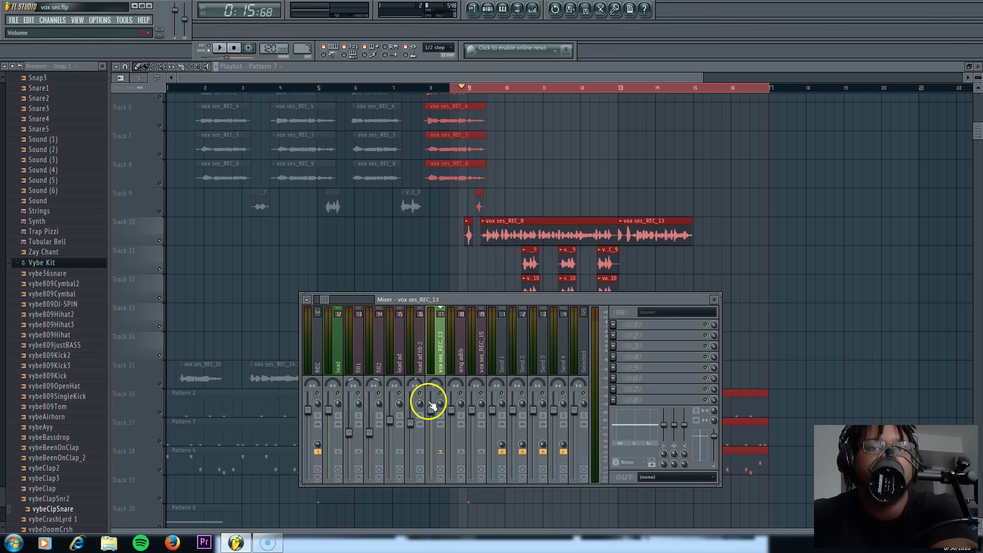
Replay the section and lower the lead ad track's volume a little further.
{"action": "key", "text": "space"}
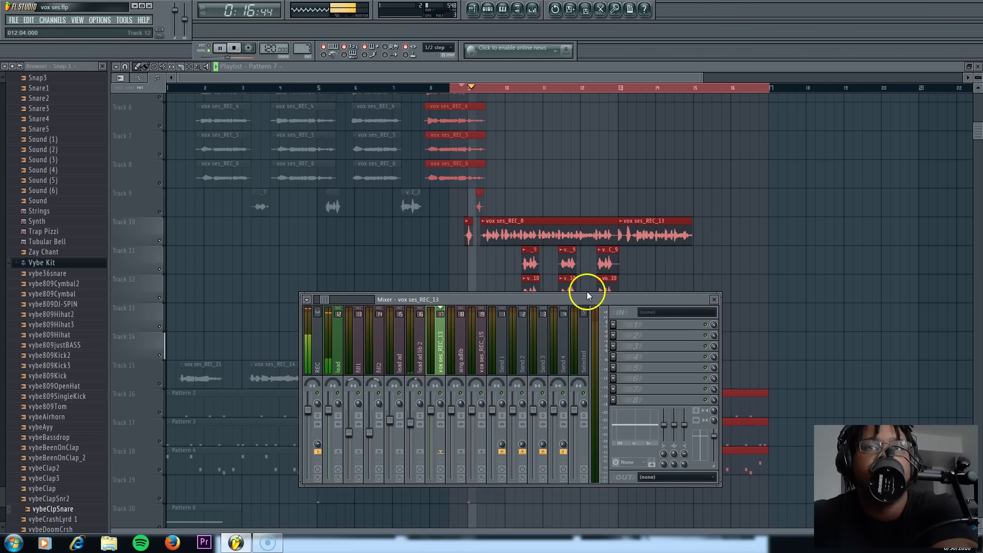
{"action": "left_click_drag", "start_coordinate": [490, 297], "coordinate": [491, 287]}
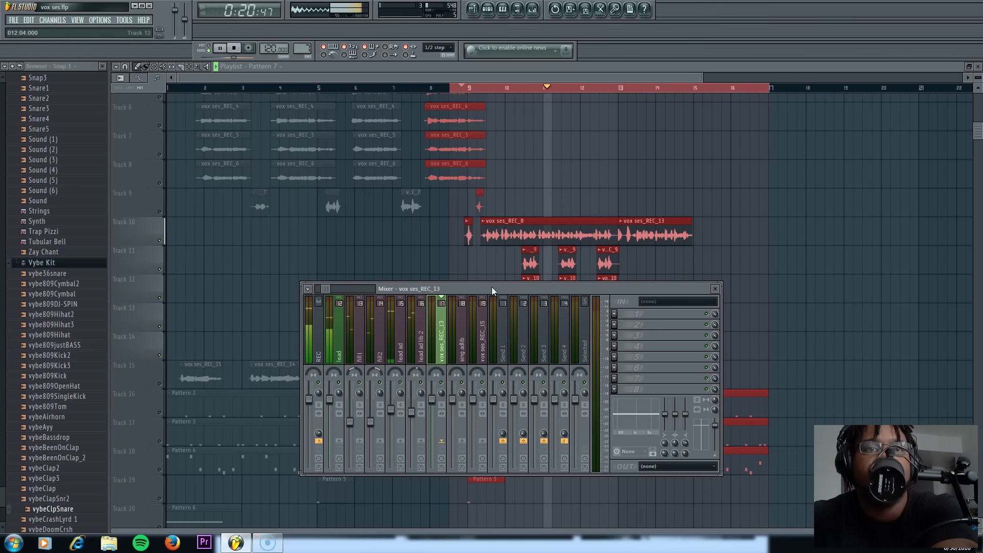
{"action": "left_click_drag", "start_coordinate": [389, 409], "coordinate": [391, 415]}
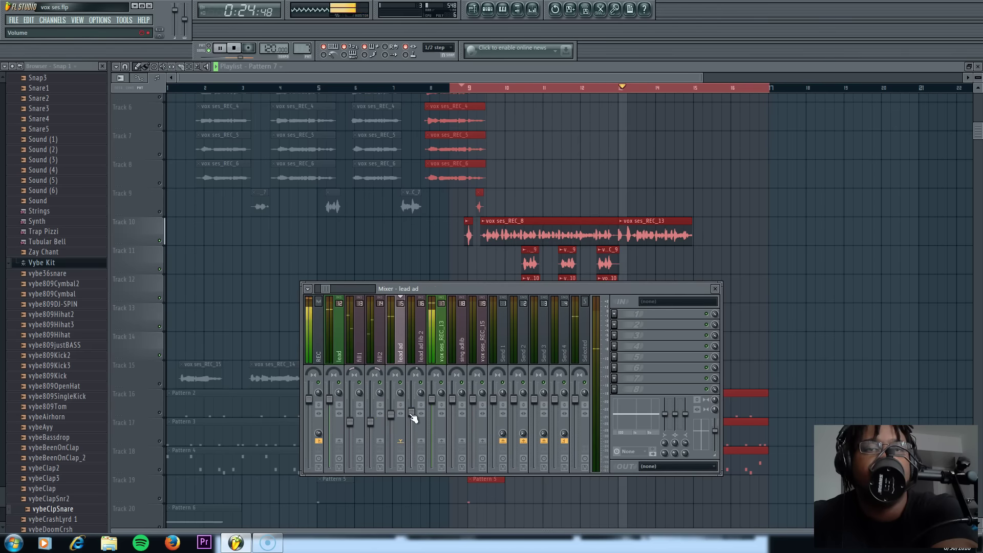
{"action": "key", "text": "space"}
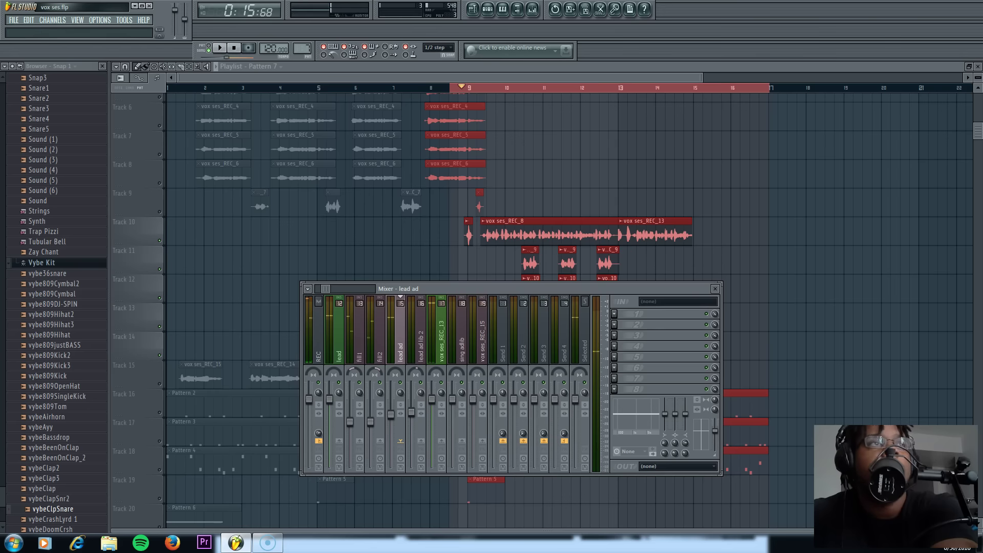
Close the mixer window to return to the full playlist.
{"action": "left_click", "coordinate": [15, 20]}
{"action": "left_click", "coordinate": [28, 63]}
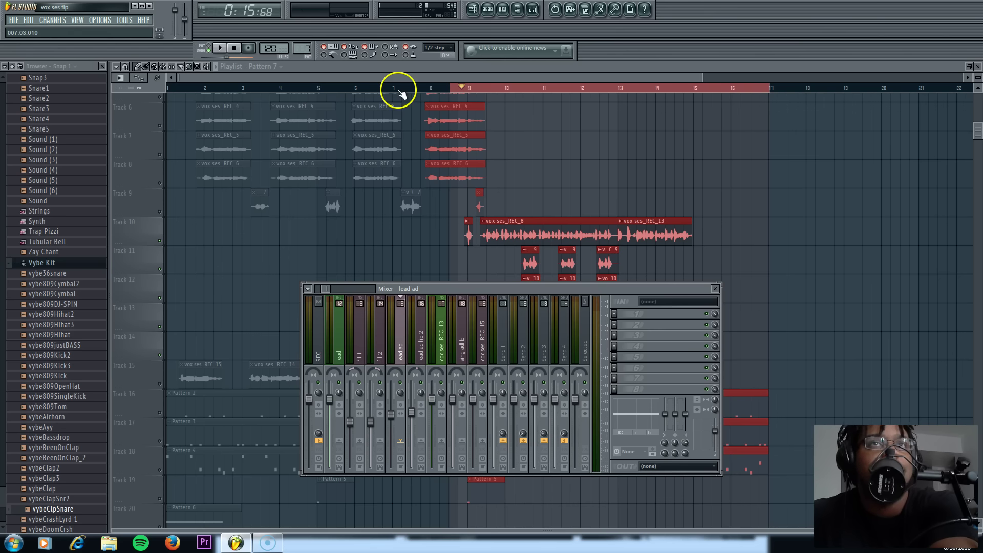
{"action": "left_click", "coordinate": [572, 262]}
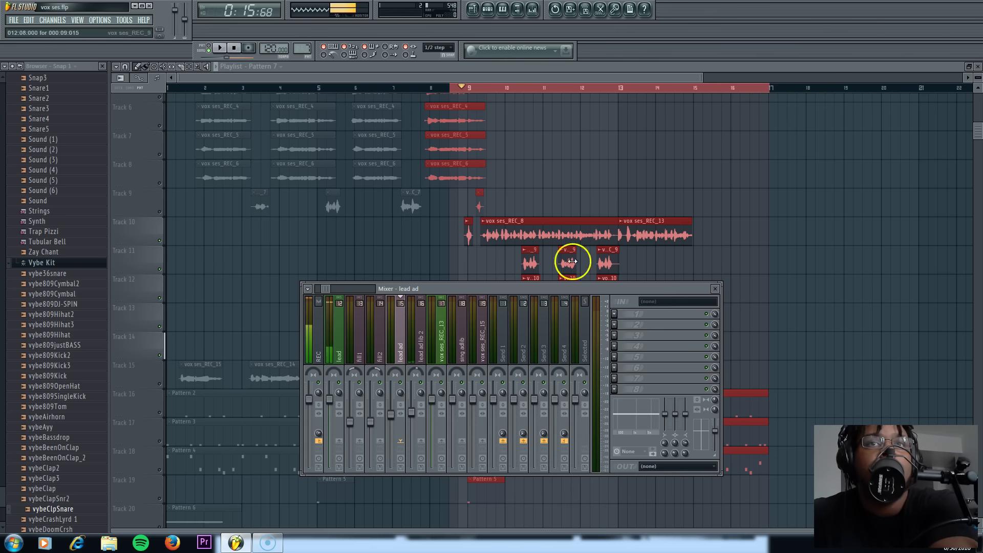
{"action": "left_click", "coordinate": [716, 289]}
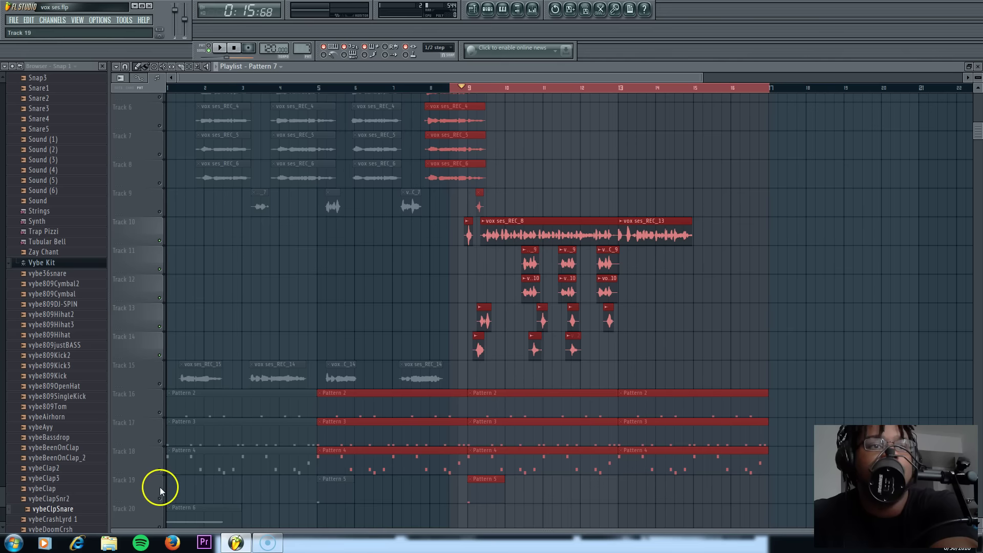
Unmute playlist tracks 15 to 22 so the instrumental patterns play with the vocals.
{"action": "left_click", "coordinate": [158, 440]}
{"action": "left_click", "coordinate": [159, 469]}
{"action": "left_click", "coordinate": [159, 384]}
{"action": "left_click", "coordinate": [159, 412]}
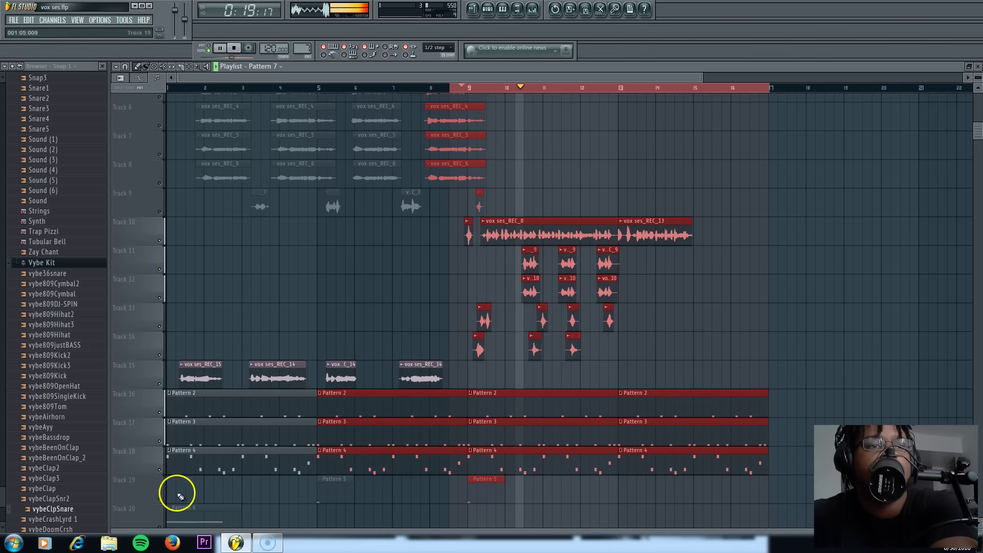
{"action": "left_click", "coordinate": [159, 498]}
{"action": "scroll", "coordinate": [162, 502], "scroll_direction": "down", "scroll_amount": 3}
{"action": "left_click", "coordinate": [160, 440]}
{"action": "left_click", "coordinate": [159, 470]}
{"action": "left_click", "coordinate": [159, 497]}
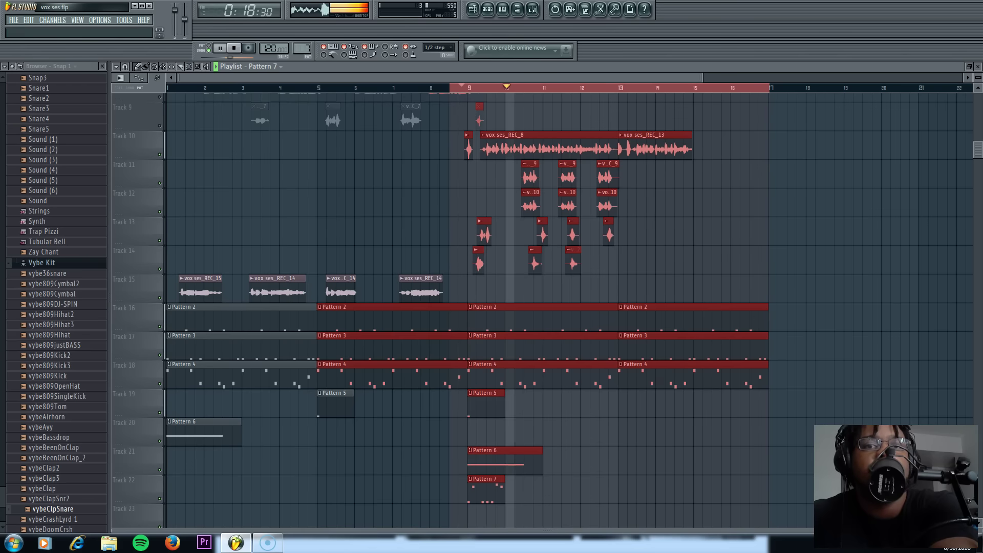
Open the piano roll of the Orchestral #2 channel.
{"action": "left_click", "coordinate": [489, 10]}
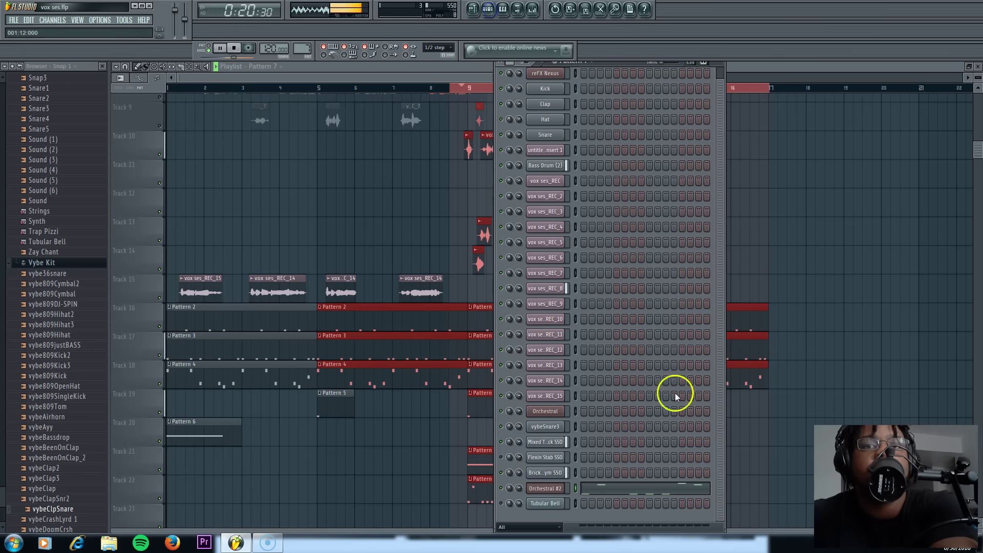
{"action": "right_click", "coordinate": [555, 487]}
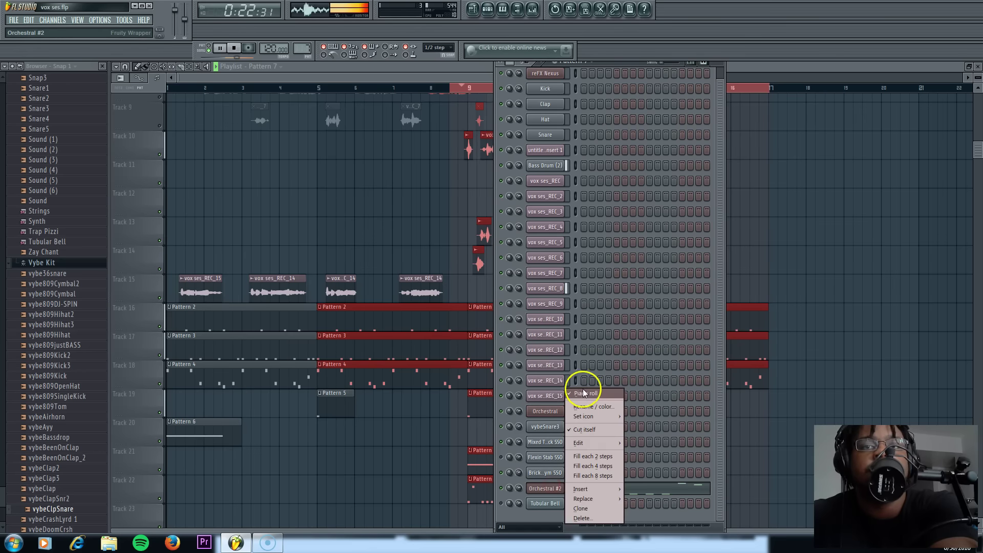
{"action": "left_click", "coordinate": [584, 393]}
{"action": "right_click", "coordinate": [539, 489]}
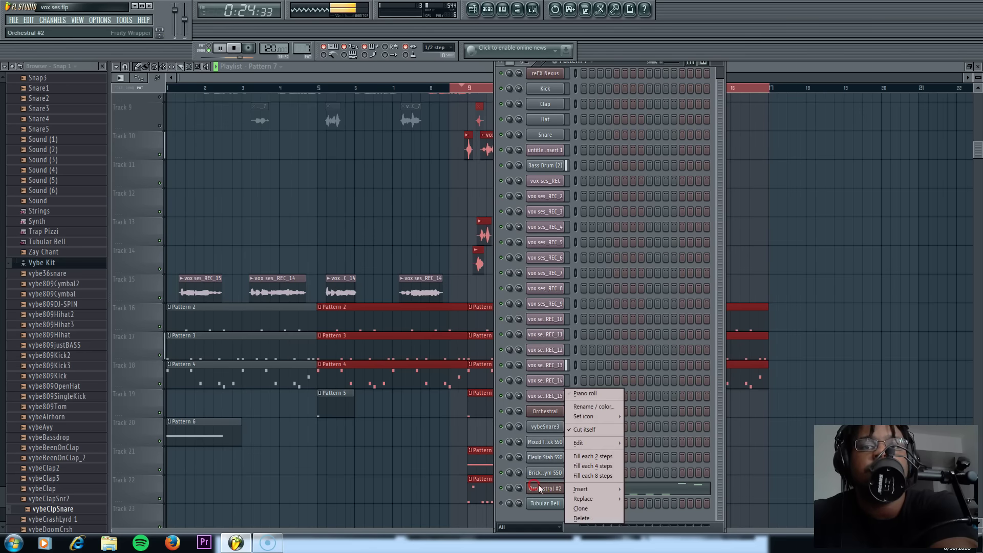
{"action": "left_click", "coordinate": [593, 391]}
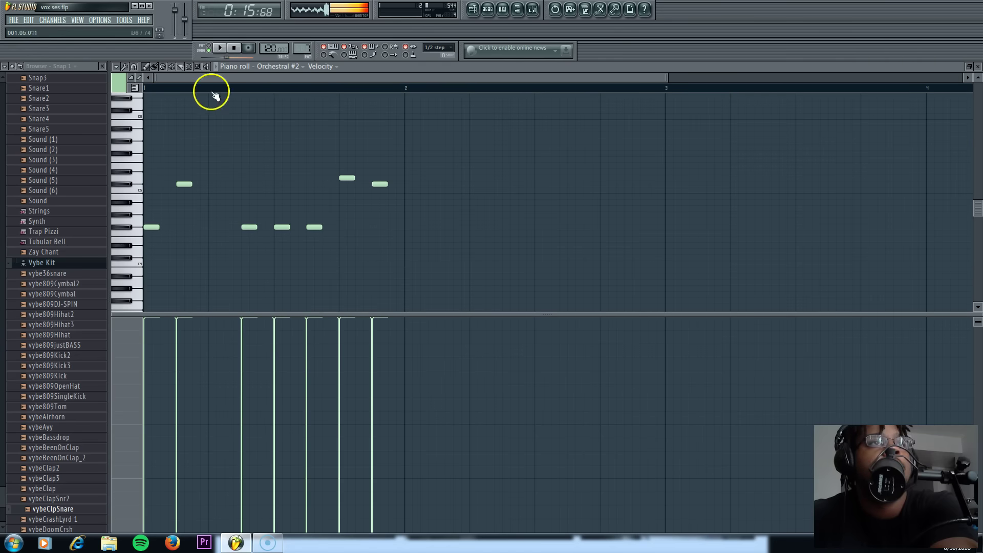
Copy all of Orchestral #2's notes in bar 1 and paste them into bar 2.
{"action": "left_click_drag", "start_coordinate": [417, 138], "coordinate": [102, 241]}
{"action": "left_click", "coordinate": [28, 20]}
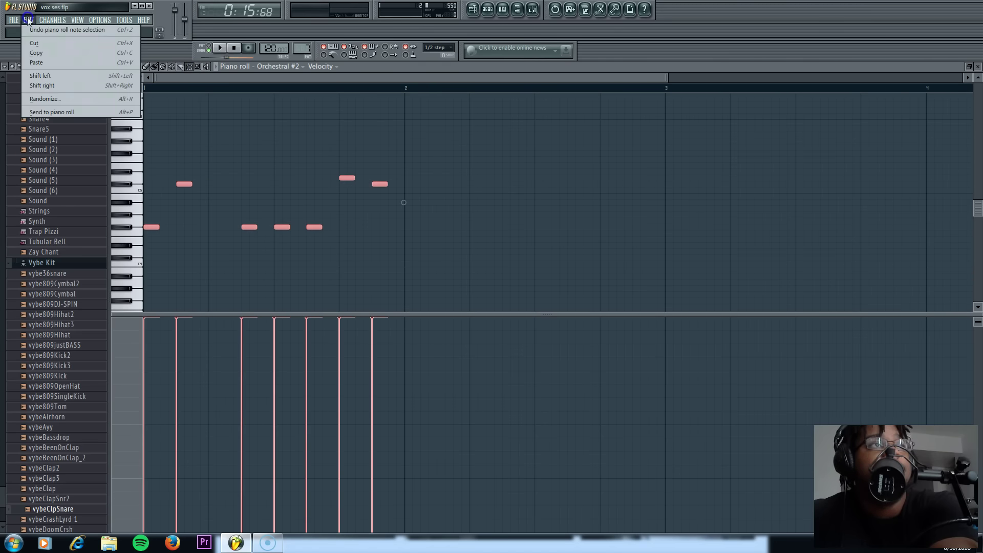
{"action": "left_click", "coordinate": [30, 53]}
{"action": "left_click_drag", "start_coordinate": [278, 76], "coordinate": [438, 95]}
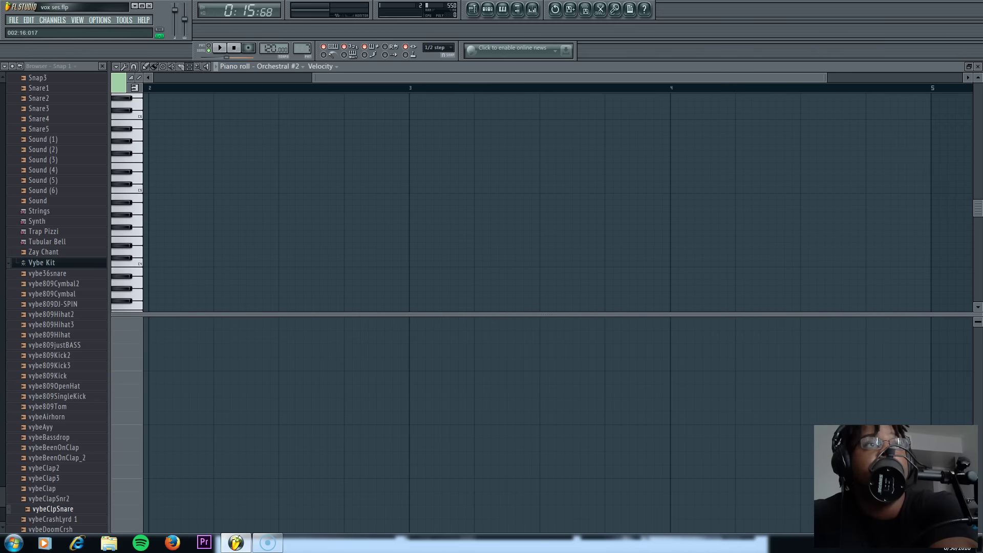
{"action": "left_click", "coordinate": [30, 21]}
{"action": "left_click", "coordinate": [34, 54]}
Copy Orchestral #2's notes from bars 1 and 2 and paste them into bars 3 and 4.
{"action": "left_click_drag", "start_coordinate": [360, 77], "coordinate": [55, 64]}
{"action": "left_click_drag", "start_coordinate": [705, 123], "coordinate": [142, 237]}
{"action": "left_click", "coordinate": [32, 20]}
{"action": "left_click", "coordinate": [36, 53]}
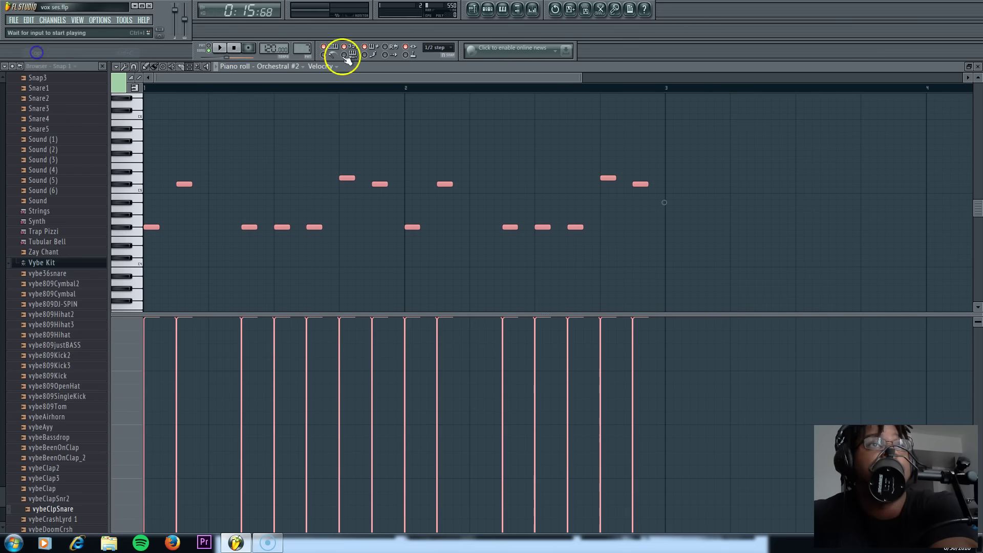
{"action": "left_click_drag", "start_coordinate": [298, 77], "coordinate": [604, 80]}
{"action": "left_click", "coordinate": [28, 20]}
{"action": "left_click", "coordinate": [35, 59]}
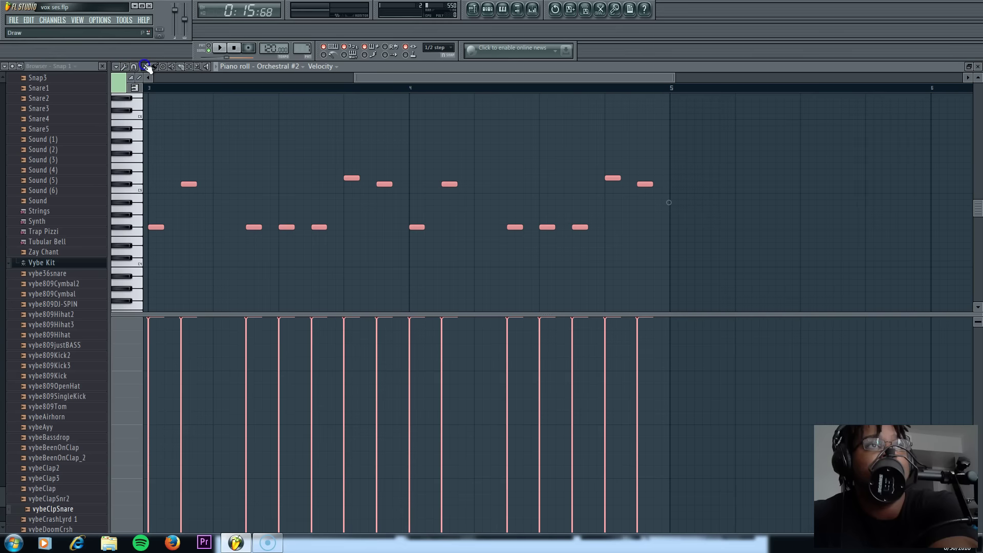
Move Orchestral #2's pasted notes in bars 3 and 4 up one octave and return to the playlist.
{"action": "left_click_drag", "start_coordinate": [432, 81], "coordinate": [376, 81]}
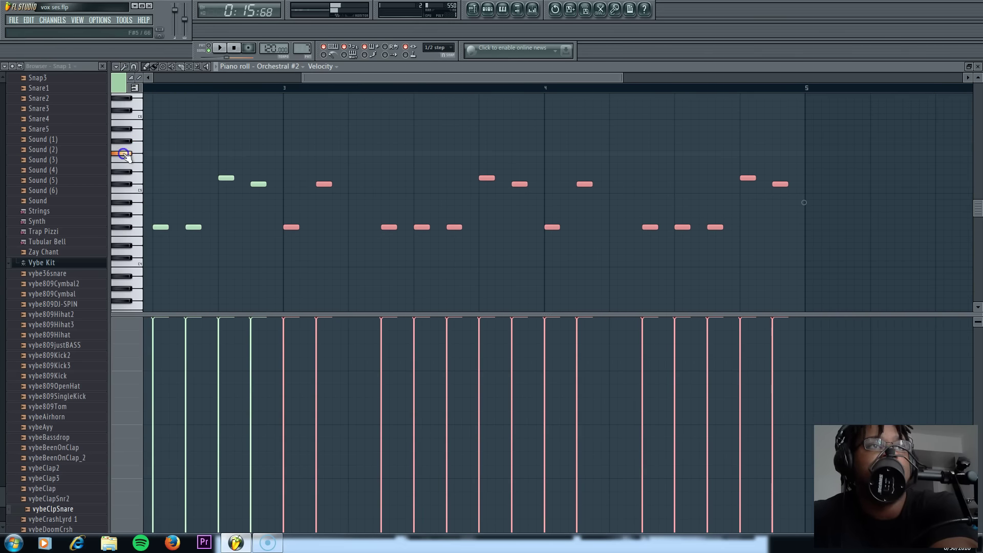
{"action": "left_click_drag", "start_coordinate": [290, 226], "coordinate": [293, 150]}
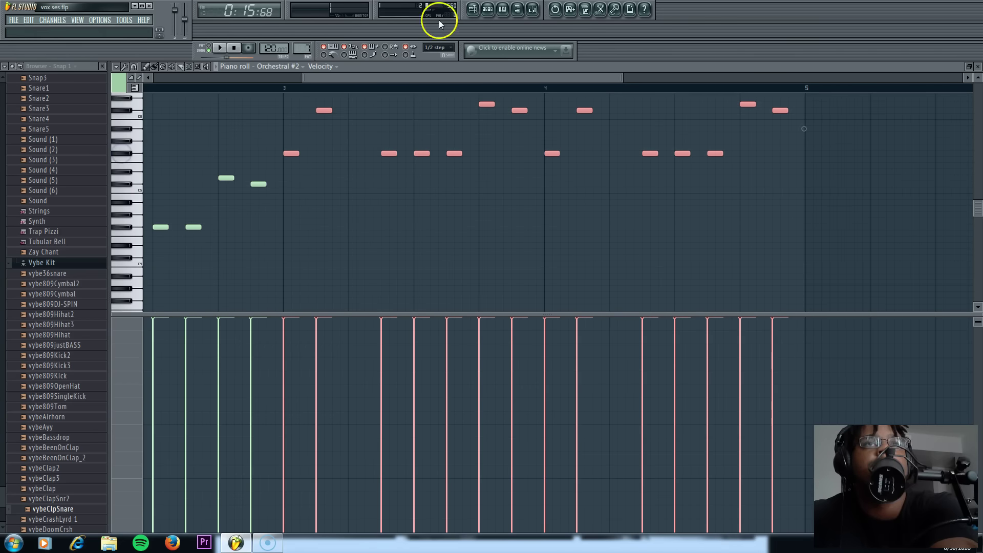
{"action": "left_click", "coordinate": [473, 10]}
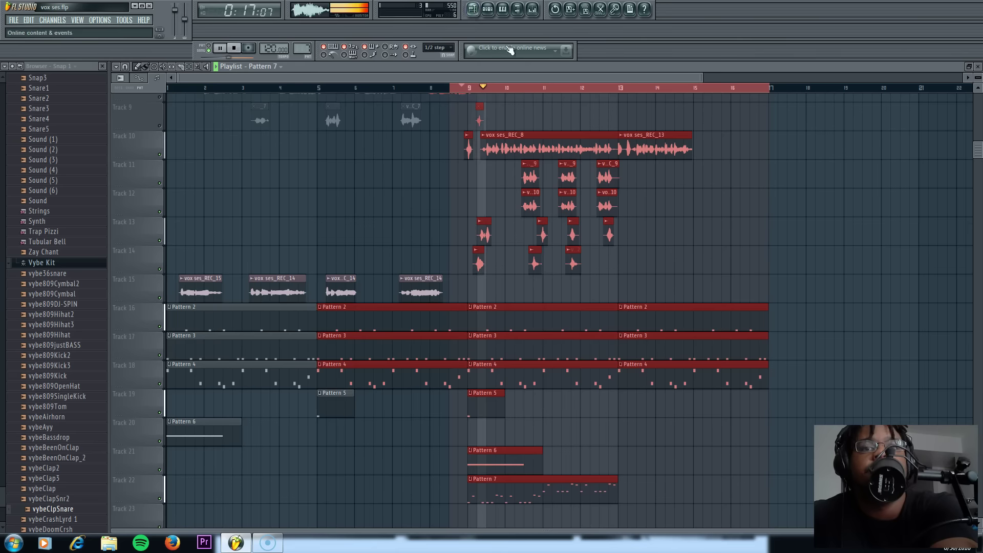
Place a second Pattern 7 clip on track 22 exactly at bar 13 with Line snap, and save the project.
{"action": "left_click_drag", "start_coordinate": [619, 480], "coordinate": [768, 480]}
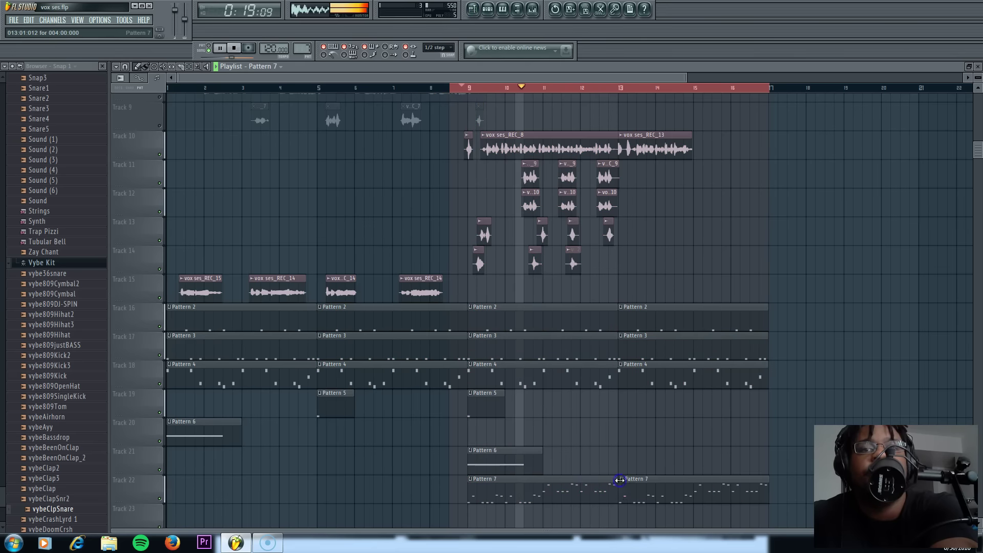
{"action": "right_click", "coordinate": [653, 481]}
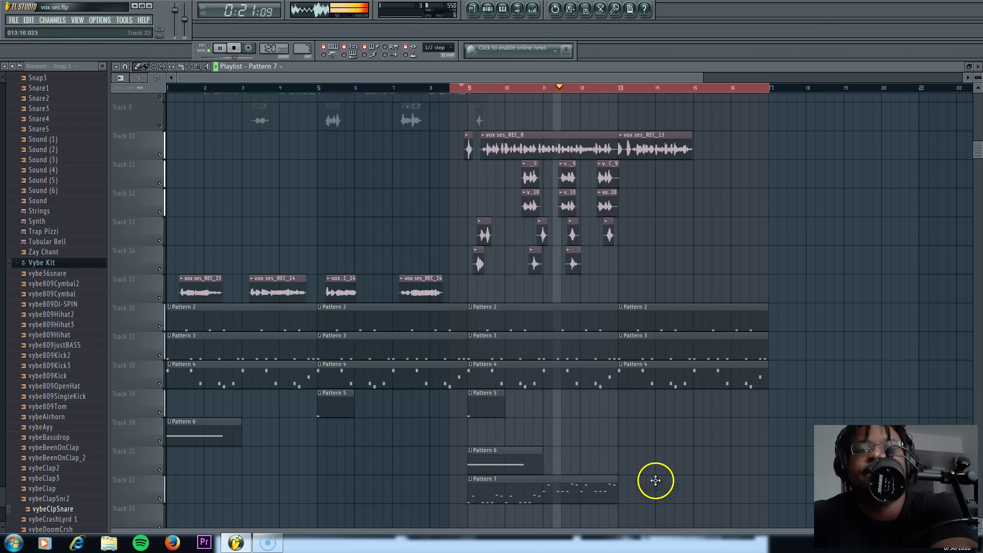
{"action": "left_click", "coordinate": [441, 48]}
{"action": "left_click", "coordinate": [435, 64]}
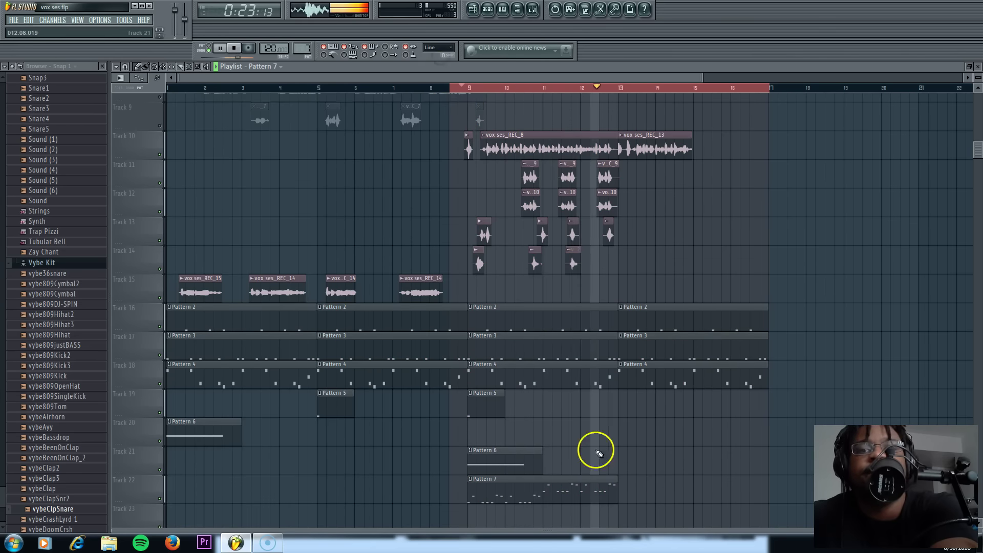
{"action": "left_click", "coordinate": [620, 479]}
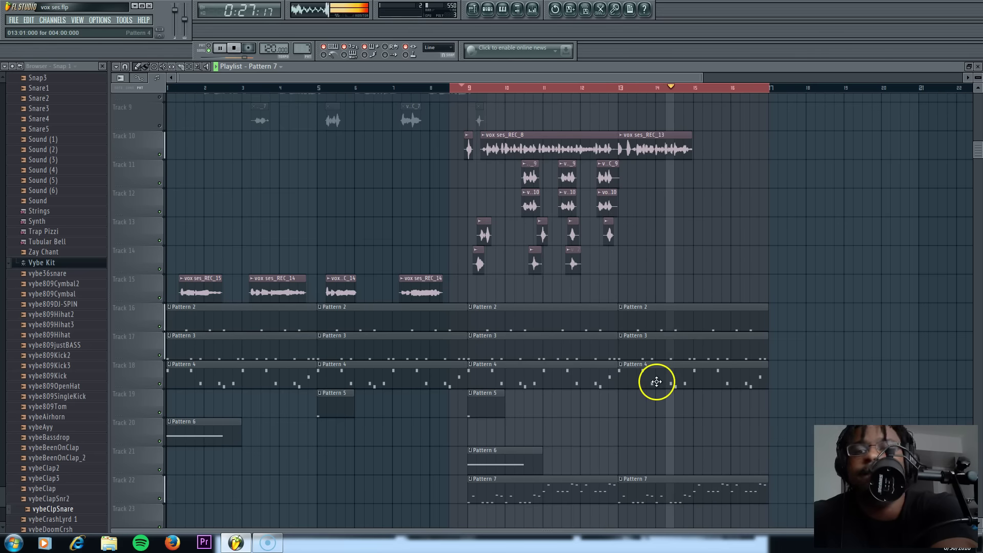
{"action": "left_click", "coordinate": [17, 22]}
{"action": "left_click", "coordinate": [22, 63]}
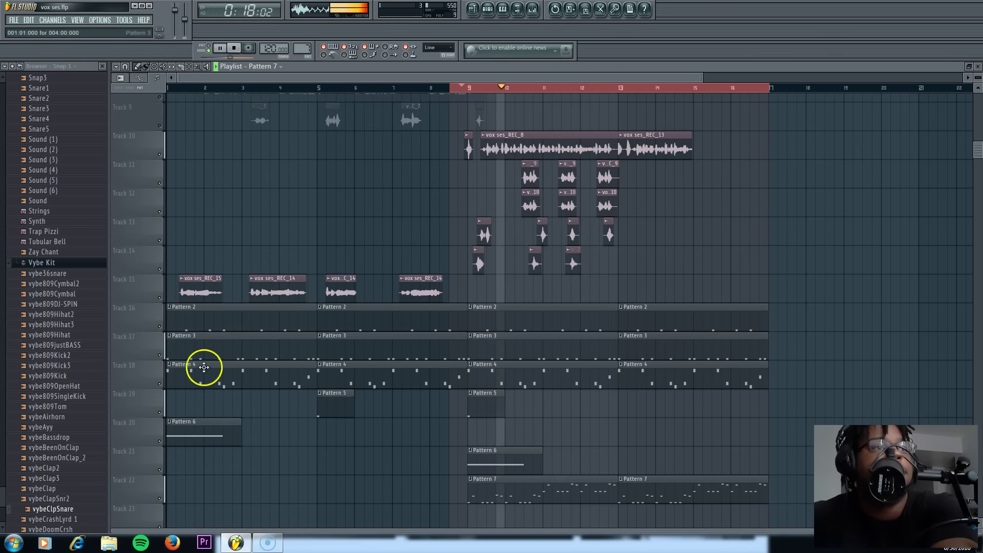
Preview the vybe809Hihat2 sample and add it as a new channel below Tubular Bell.
{"action": "left_click", "coordinate": [59, 314]}
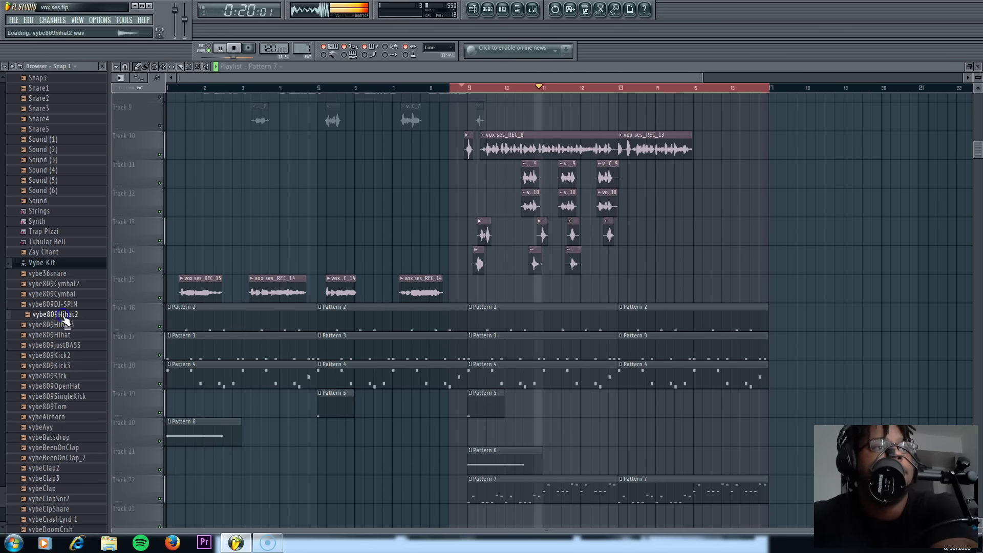
{"action": "left_click", "coordinate": [487, 9]}
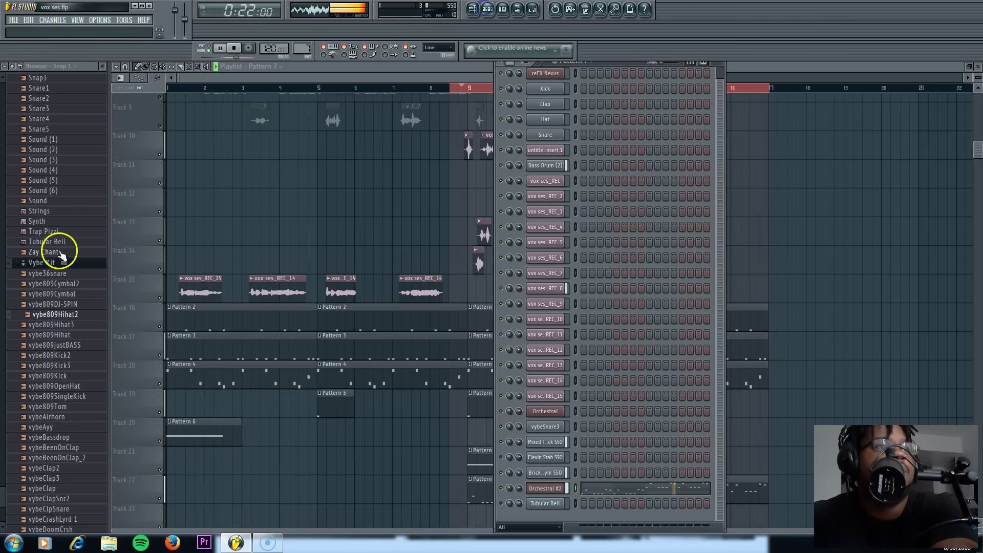
{"action": "left_click_drag", "start_coordinate": [58, 313], "coordinate": [542, 526]}
{"action": "scroll", "coordinate": [301, 48], "scroll_direction": "up", "scroll_amount": 1}
{"action": "left_click", "coordinate": [544, 512]}
Open the vybe809Hihat2 channel's piano roll for Pattern 8 at its start and set the snap to 1/2 step.
{"action": "right_click", "coordinate": [543, 513]}
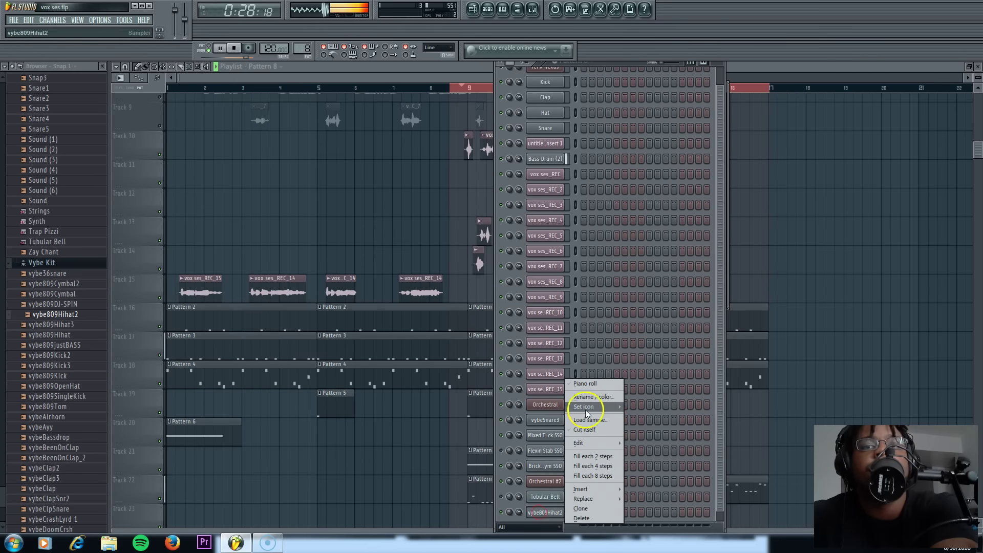
{"action": "left_click", "coordinate": [584, 382]}
{"action": "left_click", "coordinate": [434, 47]}
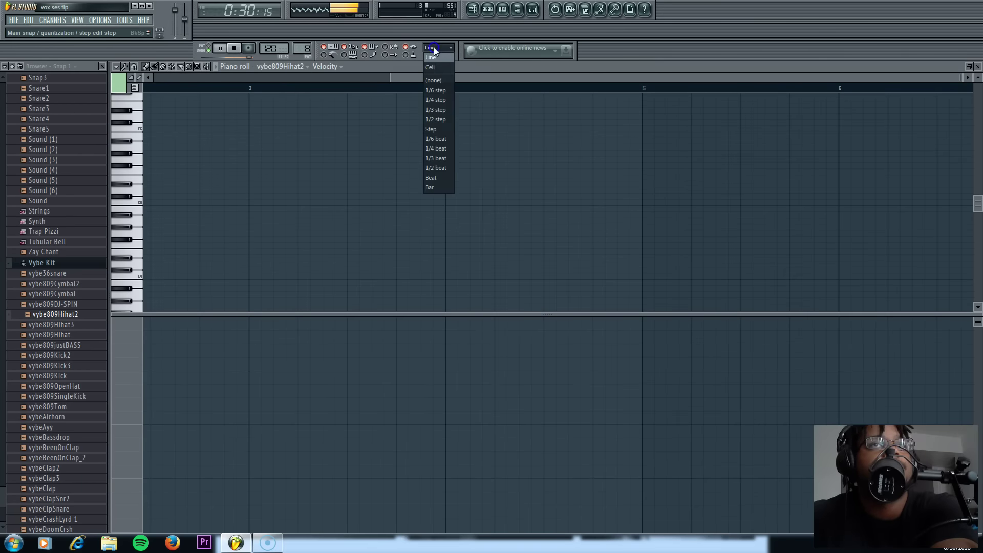
{"action": "left_click", "coordinate": [442, 119]}
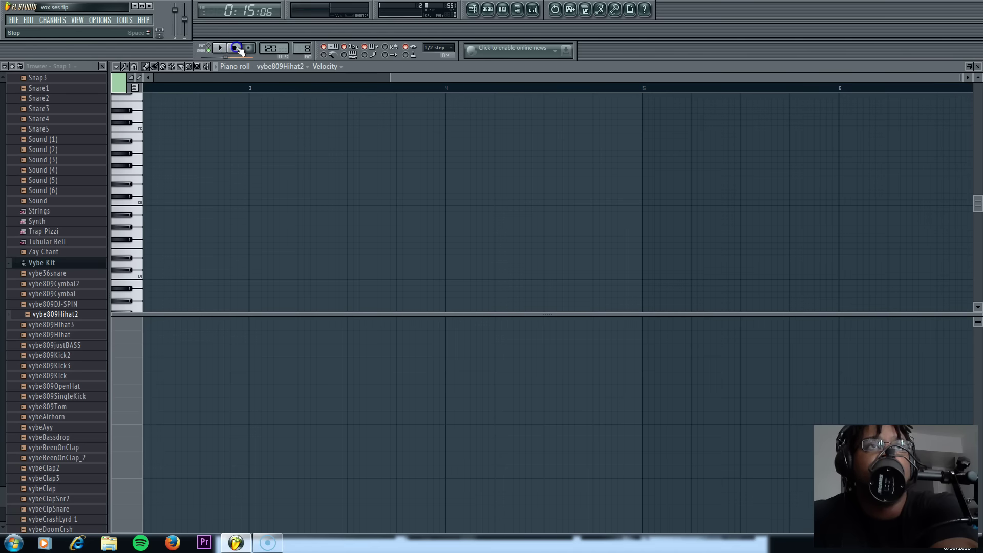
{"action": "left_click_drag", "start_coordinate": [465, 79], "coordinate": [228, 78]}
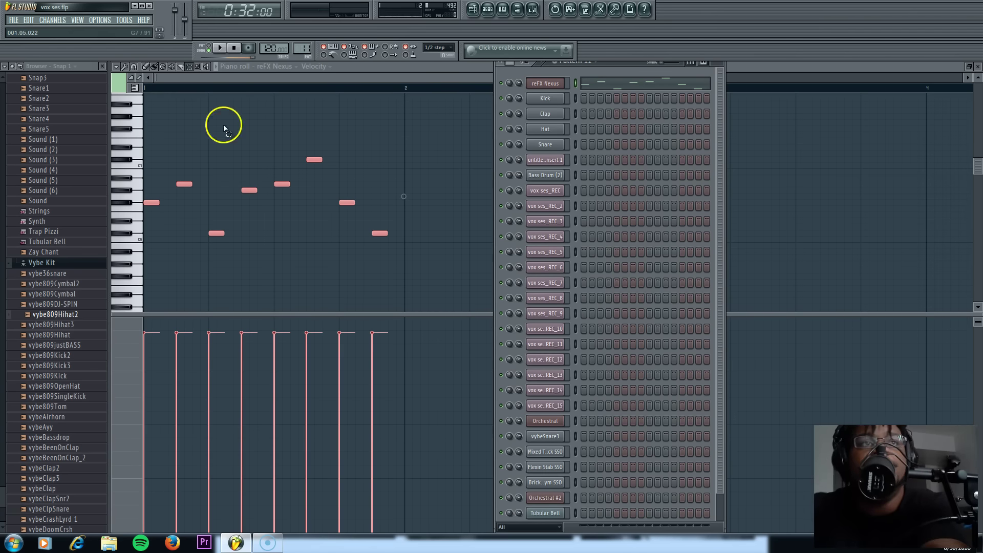
Check which preset the reFX Nexus channel uses and close its plugin and channel settings.
{"action": "left_click_drag", "start_coordinate": [407, 121], "coordinate": [129, 296]}
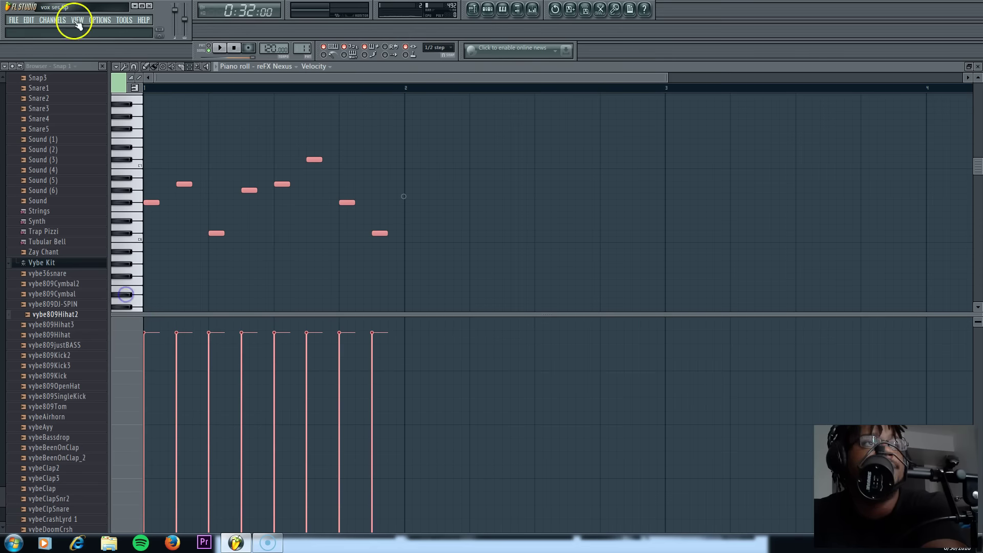
{"action": "left_click", "coordinate": [487, 10]}
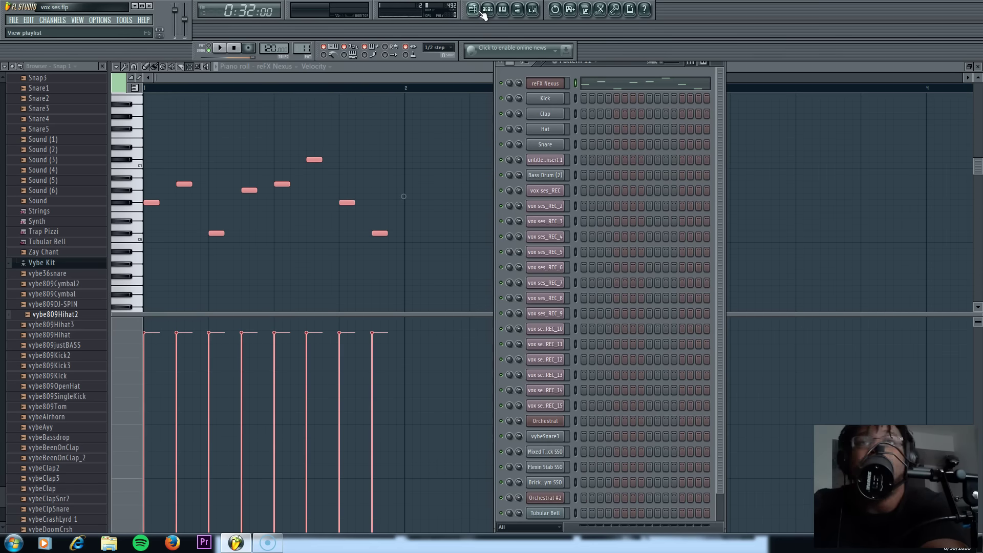
{"action": "left_click", "coordinate": [545, 84]}
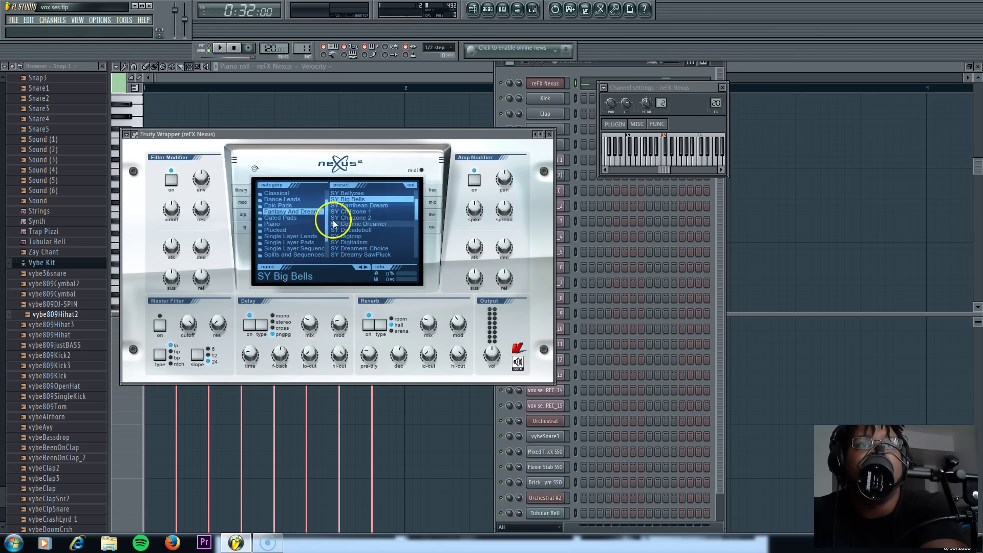
{"action": "left_click", "coordinate": [549, 135]}
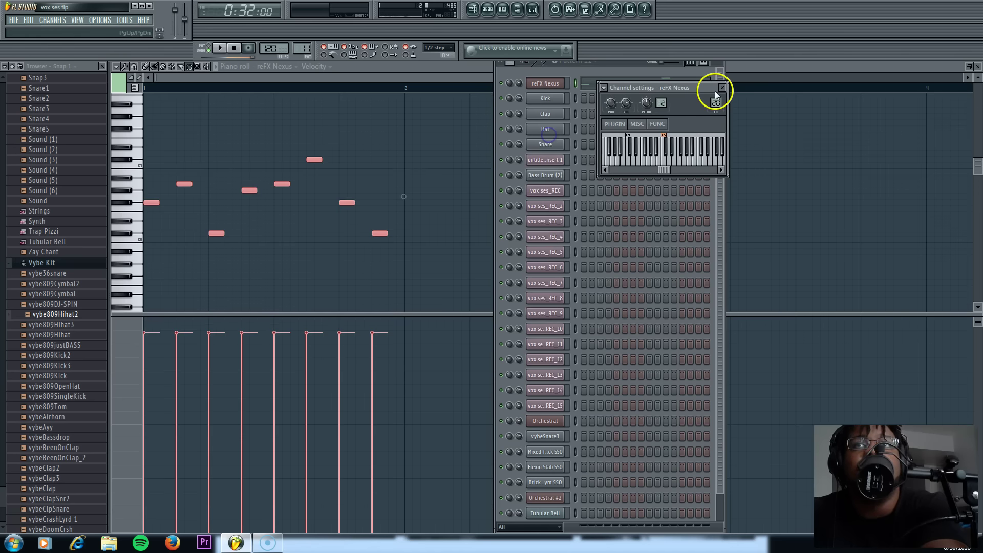
{"action": "left_click", "coordinate": [722, 87]}
Copy the reFX Nexus notes in bar 1, paste them into bar 2 and start playback.
{"action": "left_click_drag", "start_coordinate": [404, 264], "coordinate": [136, 121]}
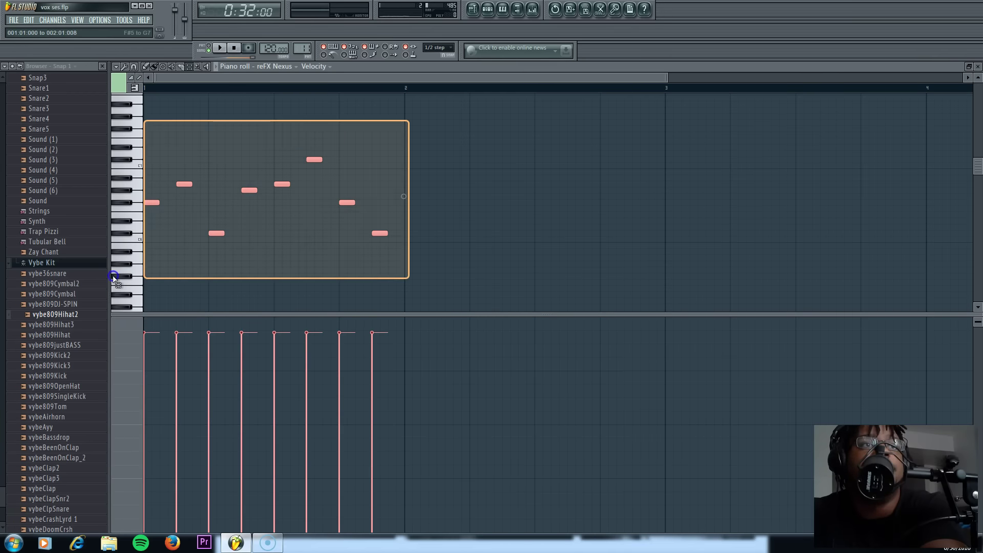
{"action": "left_click", "coordinate": [29, 20]}
{"action": "left_click", "coordinate": [41, 53]}
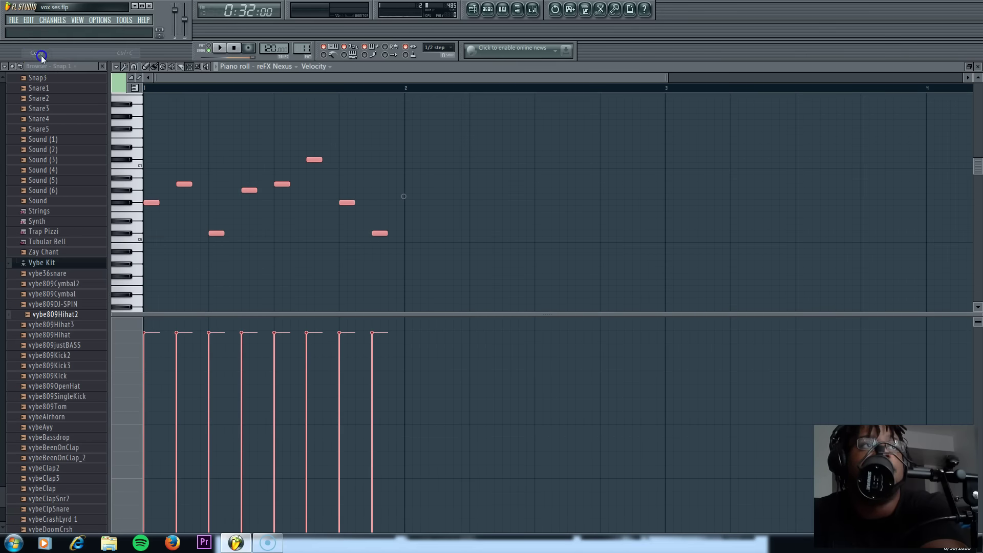
{"action": "left_click_drag", "start_coordinate": [247, 75], "coordinate": [405, 90]}
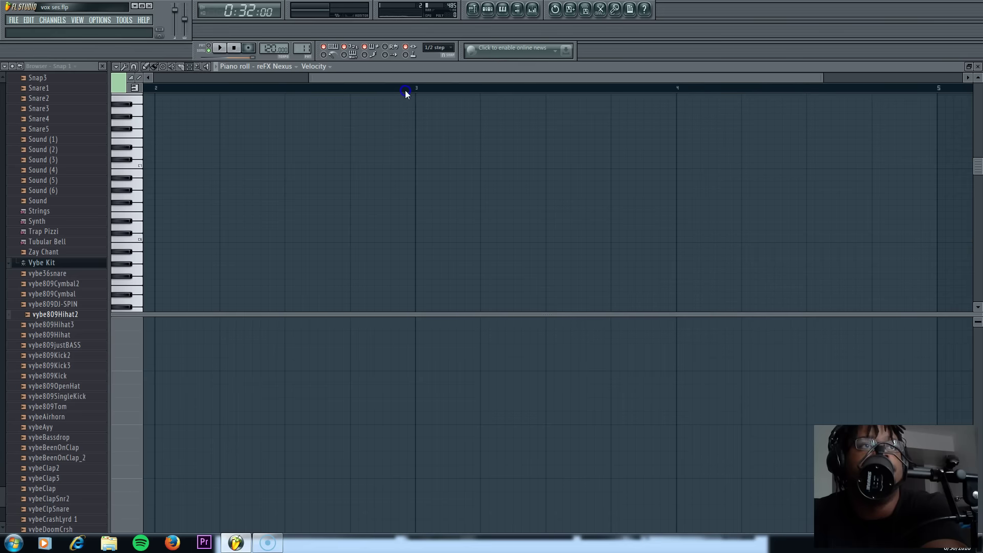
{"action": "left_click", "coordinate": [24, 22]}
{"action": "left_click", "coordinate": [28, 50]}
{"action": "key", "text": "space"}
Copy the reFX Nexus notes from bars 1 and 2 and paste them into bars 3 and 4.
{"action": "mouse_move", "coordinate": [411, 80]}
{"action": "left_mouse_down"}
{"action": "mouse_move", "coordinate": [375, 81]}
{"action": "mouse_move", "coordinate": [415, 77]}
{"action": "left_mouse_up"}
{"action": "left_click_drag", "start_coordinate": [419, 120], "coordinate": [140, 254]}
{"action": "left_click", "coordinate": [29, 19]}
{"action": "left_click", "coordinate": [35, 56]}
{"action": "left_click_drag", "start_coordinate": [299, 79], "coordinate": [561, 118]}
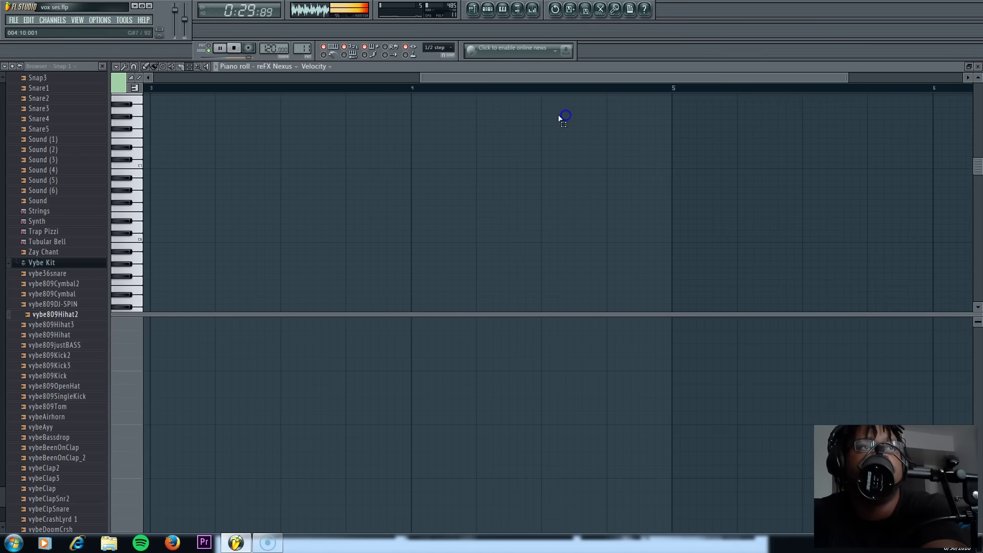
{"action": "left_click", "coordinate": [28, 21]}
{"action": "left_click", "coordinate": [33, 61]}
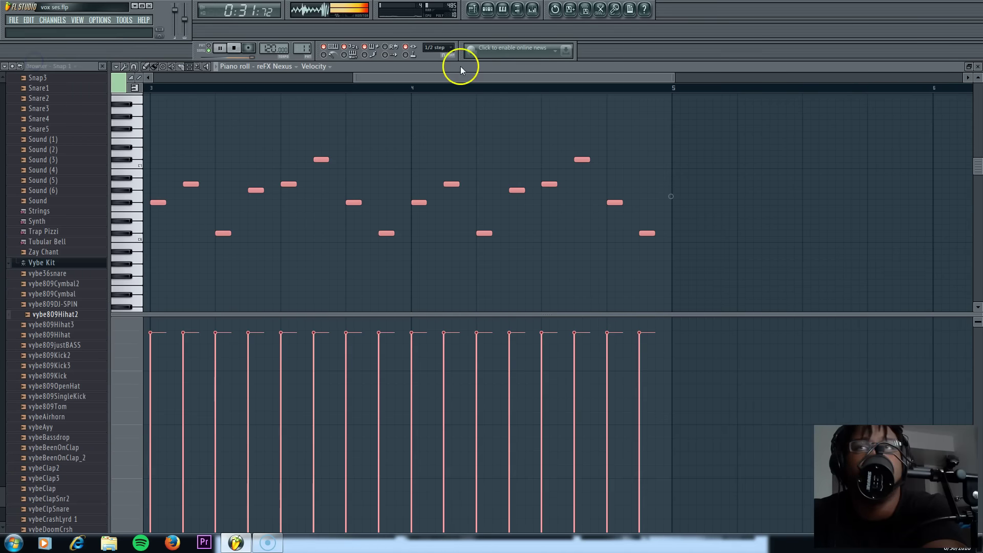
Look over the extended reFX Nexus melody and reopen its instrument plugin during playback.
{"action": "left_click_drag", "start_coordinate": [474, 77], "coordinate": [444, 76]}
{"action": "left_click_drag", "start_coordinate": [978, 163], "coordinate": [979, 159]}
{"action": "left_click", "coordinate": [487, 8]}
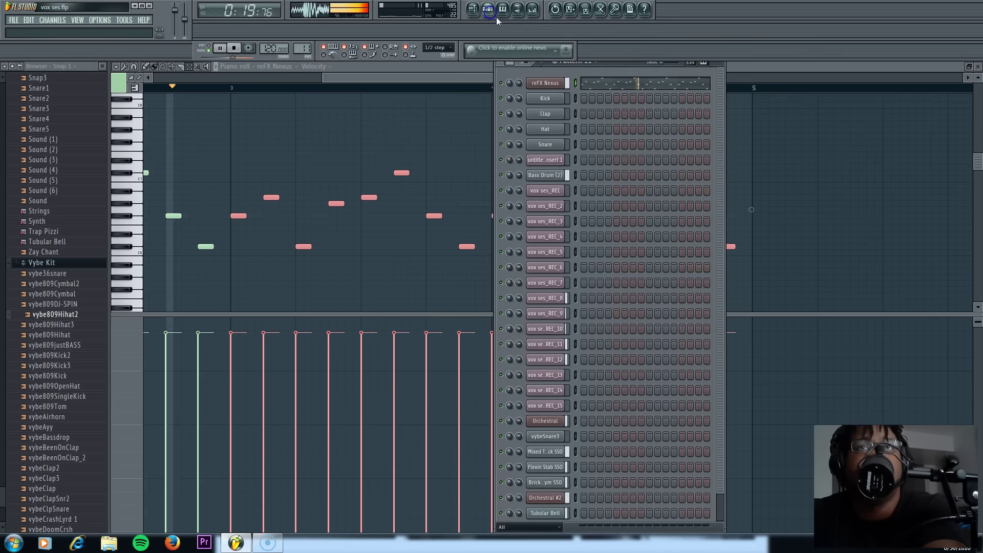
{"action": "left_click", "coordinate": [548, 84]}
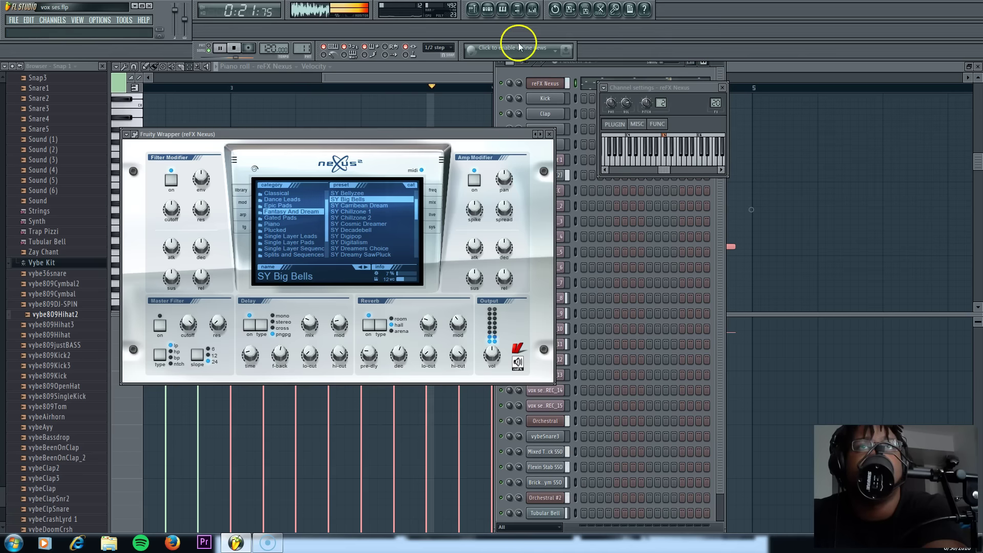
Lower the volume of the reFX Nexus track in the mixer during playback.
{"action": "left_click", "coordinate": [518, 9]}
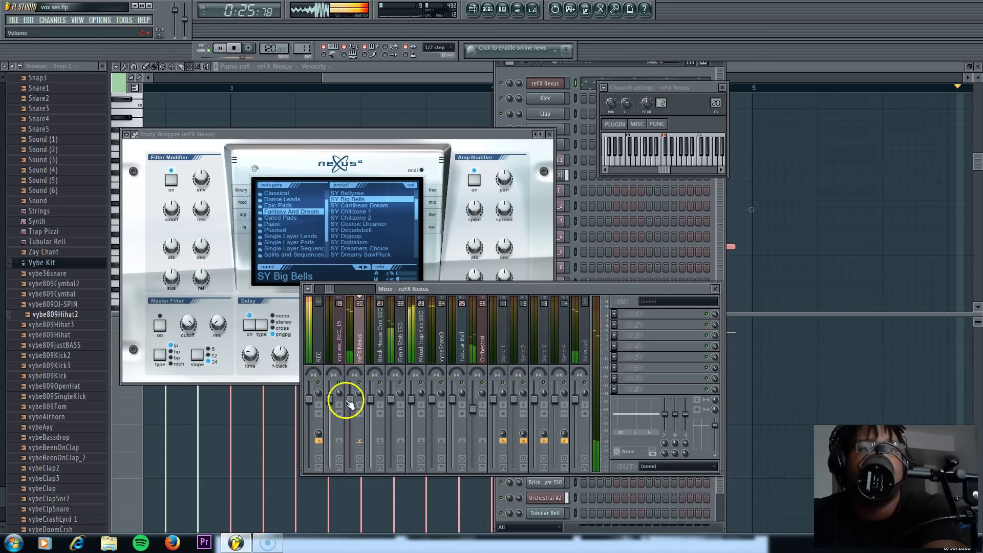
{"action": "left_click_drag", "start_coordinate": [350, 403], "coordinate": [347, 414]}
Copy the reFX Nexus notes from bars 1 to 4 and paste them into bars 5 to 8.
{"action": "left_click", "coordinate": [467, 80]}
{"action": "left_click_drag", "start_coordinate": [803, 122], "coordinate": [145, 98]}
{"action": "left_click", "coordinate": [30, 21]}
{"action": "left_click", "coordinate": [39, 54]}
{"action": "left_click_drag", "start_coordinate": [441, 76], "coordinate": [844, 93]}
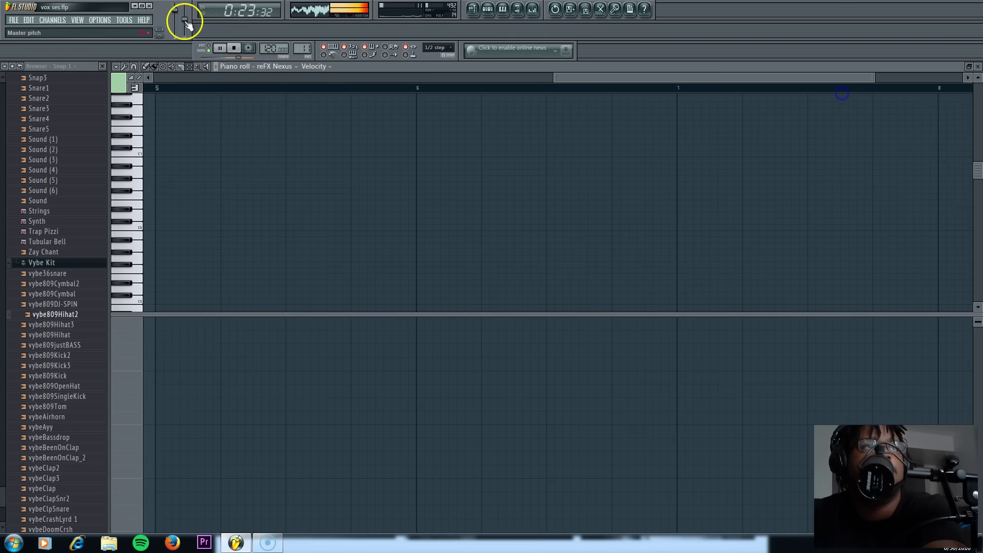
{"action": "left_click", "coordinate": [30, 20]}
{"action": "left_click", "coordinate": [39, 64]}
Raise the pasted reFX Nexus notes in bars 5 to 8 by one octave and play the pattern.
{"action": "left_click", "coordinate": [147, 68]}
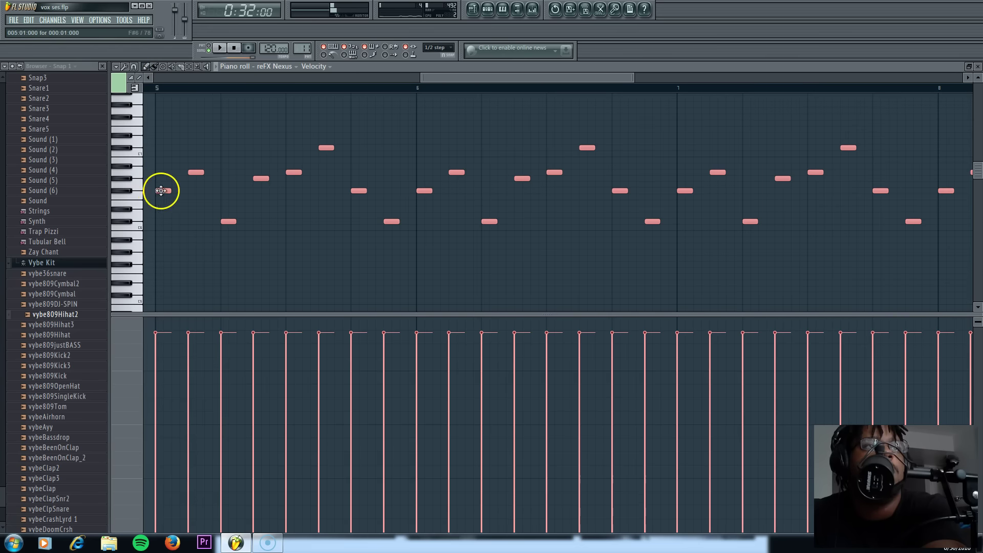
{"action": "left_click_drag", "start_coordinate": [161, 190], "coordinate": [161, 116]}
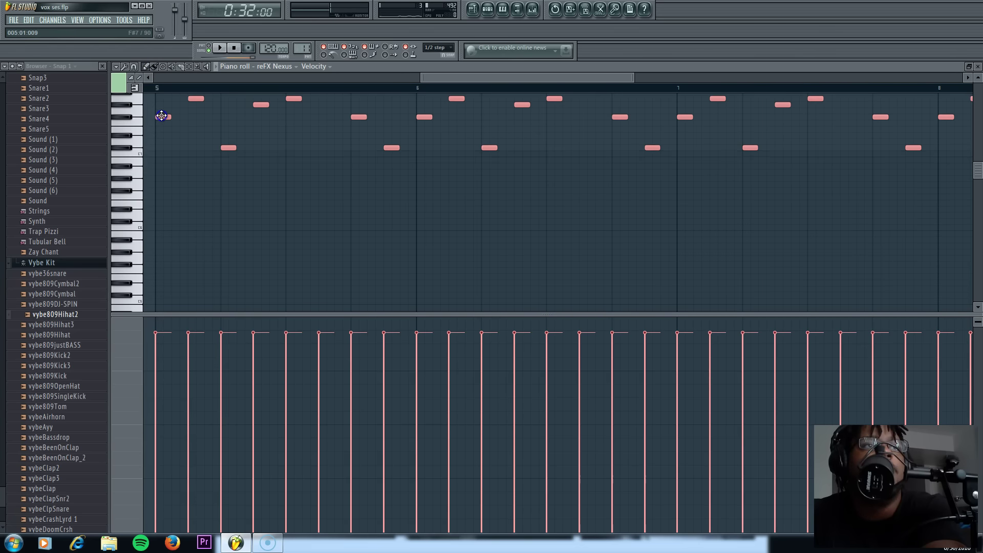
{"action": "left_click", "coordinate": [234, 48]}
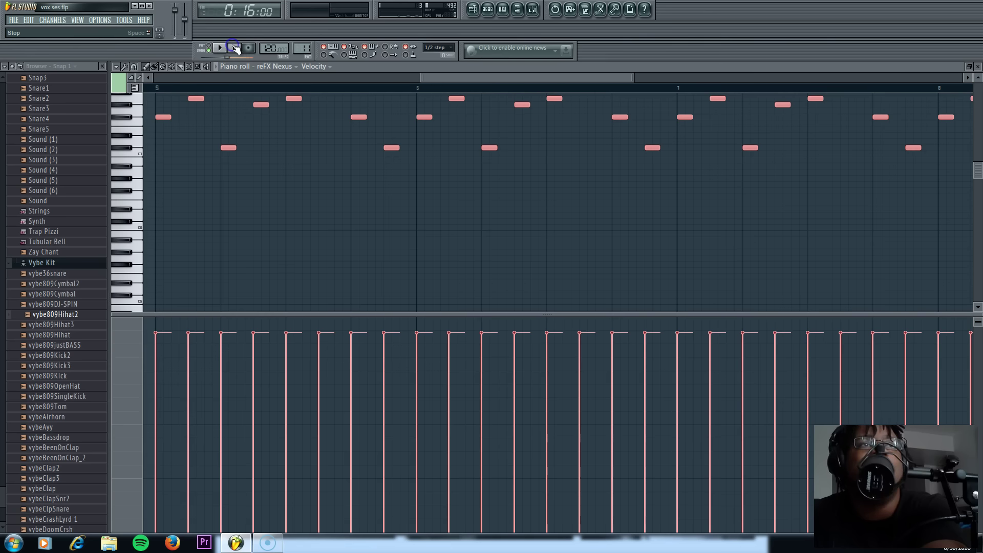
{"action": "left_click_drag", "start_coordinate": [422, 79], "coordinate": [315, 78]}
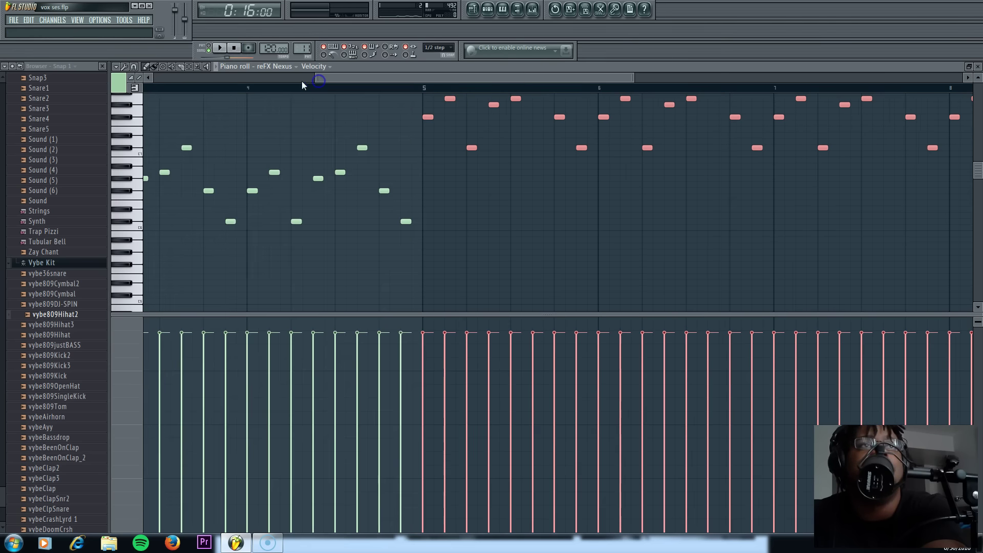
{"action": "left_click", "coordinate": [226, 48]}
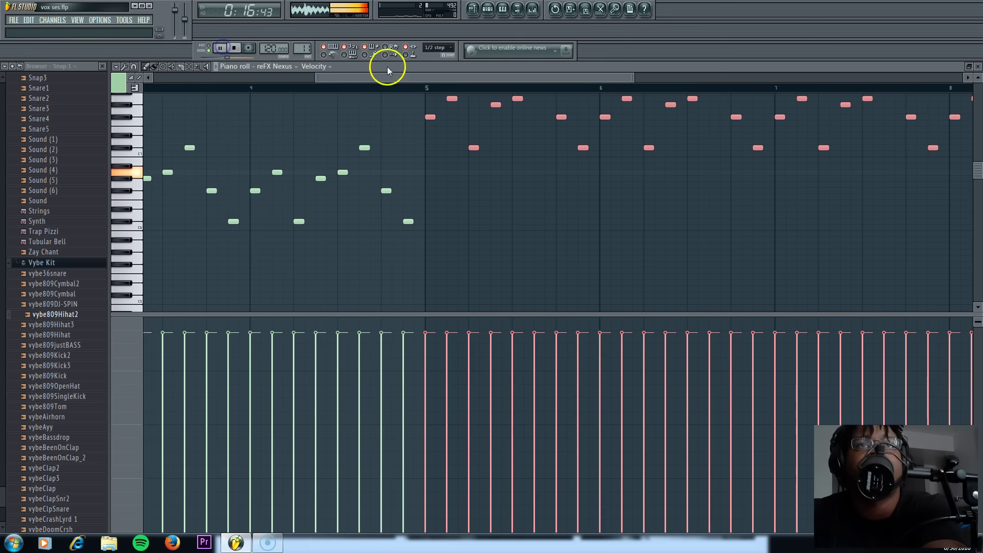
{"action": "left_click_drag", "start_coordinate": [633, 78], "coordinate": [882, 117]}
Save the project with the extended reFX Nexus melody.
{"action": "left_click", "coordinate": [14, 20]}
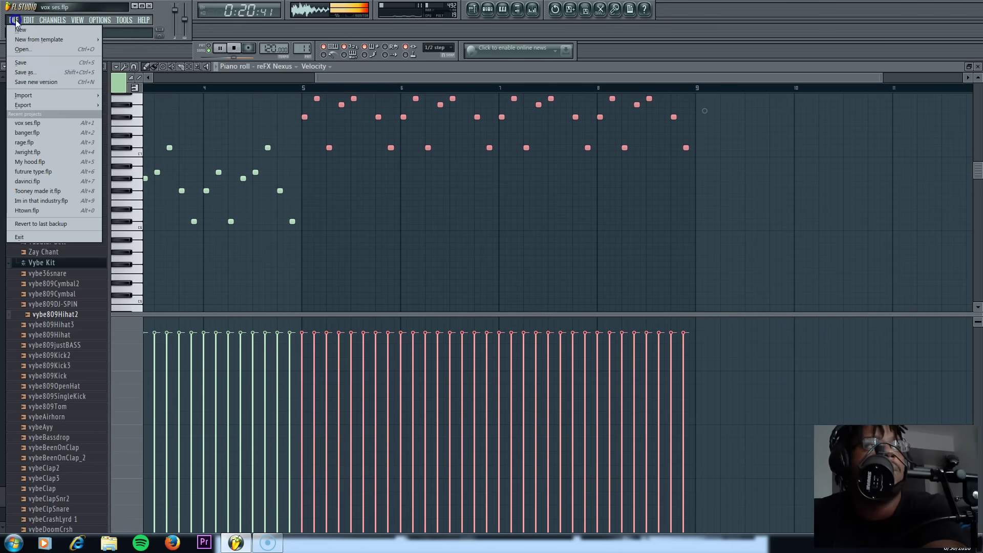
{"action": "left_click", "coordinate": [29, 65]}
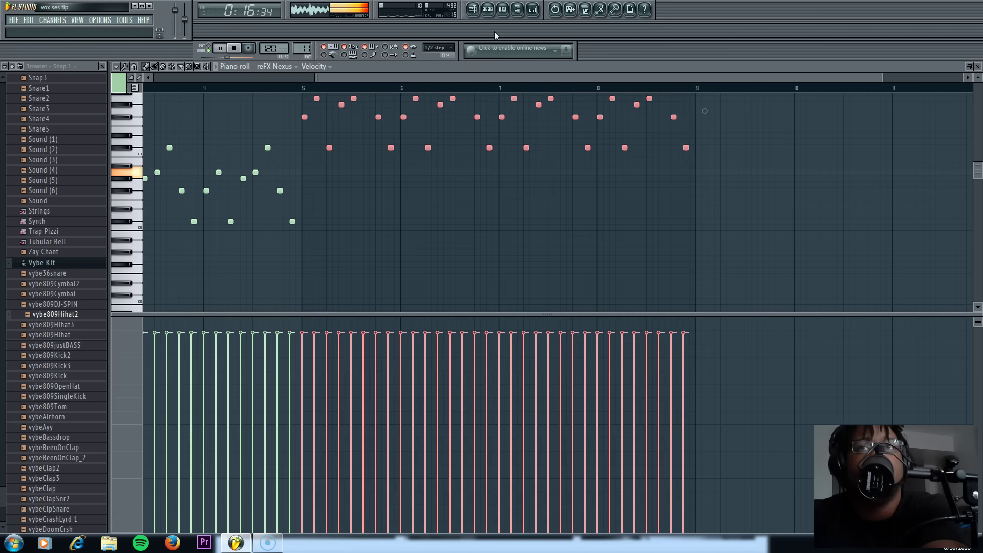
{"action": "left_click", "coordinate": [234, 48]}
Set the reFX Nexus mixer track's volume to 83% (-3.9 dB) and close the plugin, channel settings and mixer.
{"action": "left_click", "coordinate": [482, 17]}
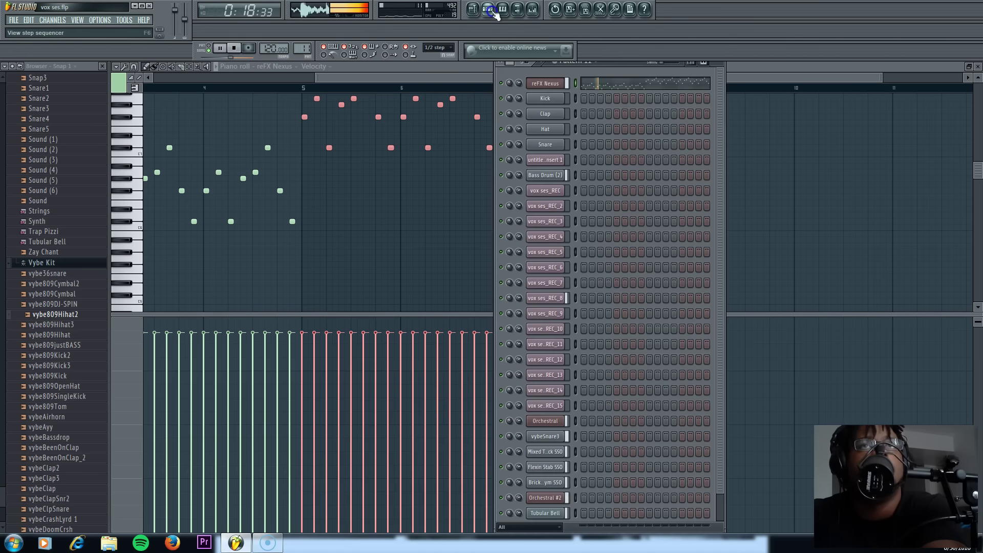
{"action": "left_click", "coordinate": [544, 83]}
{"action": "left_click", "coordinate": [533, 9]}
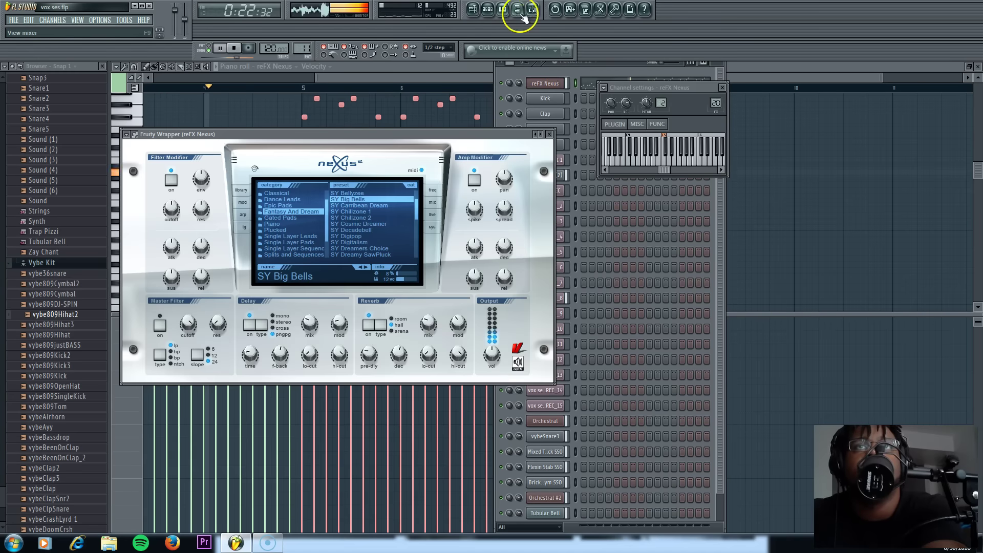
{"action": "left_click_drag", "start_coordinate": [351, 404], "coordinate": [353, 415]}
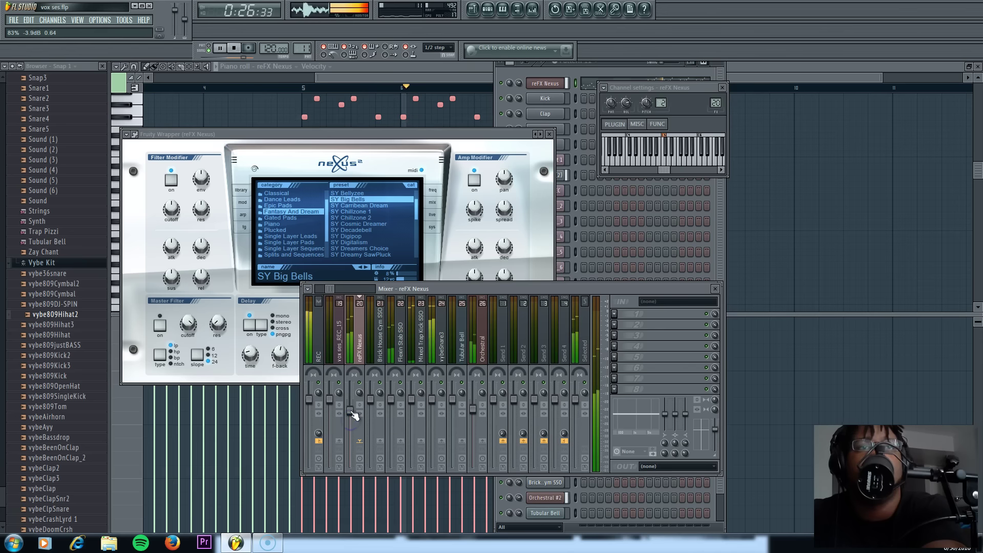
{"action": "left_click", "coordinate": [549, 134]}
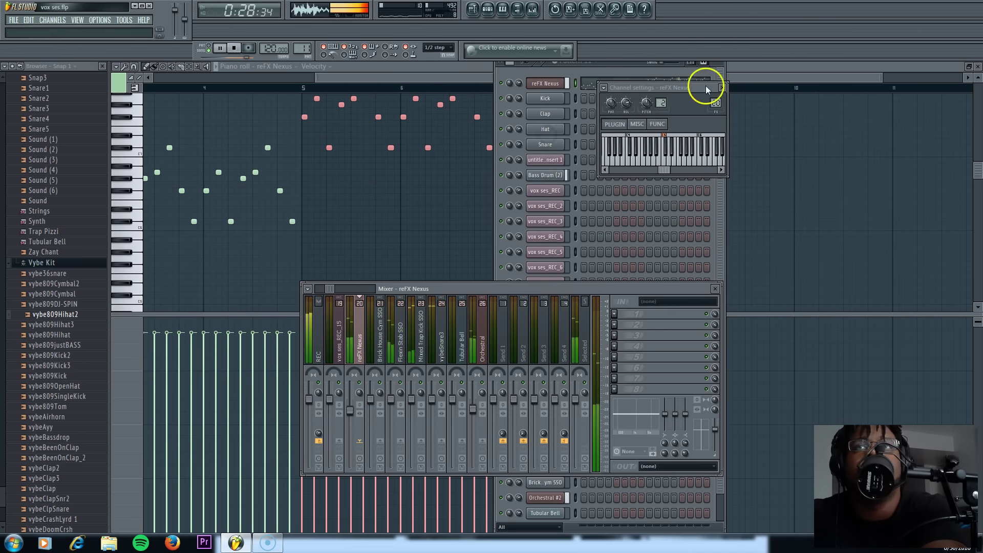
{"action": "left_click", "coordinate": [722, 88]}
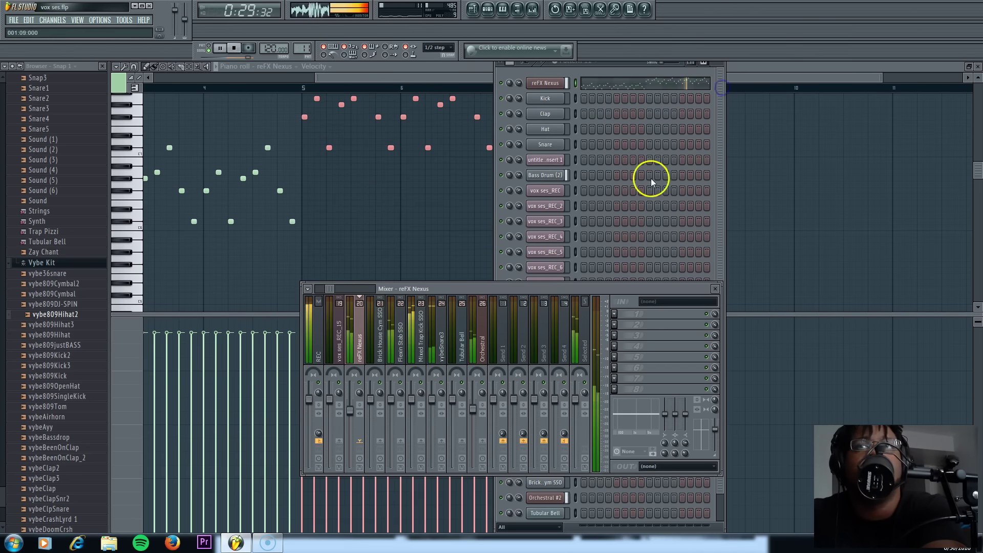
{"action": "left_click", "coordinate": [715, 289]}
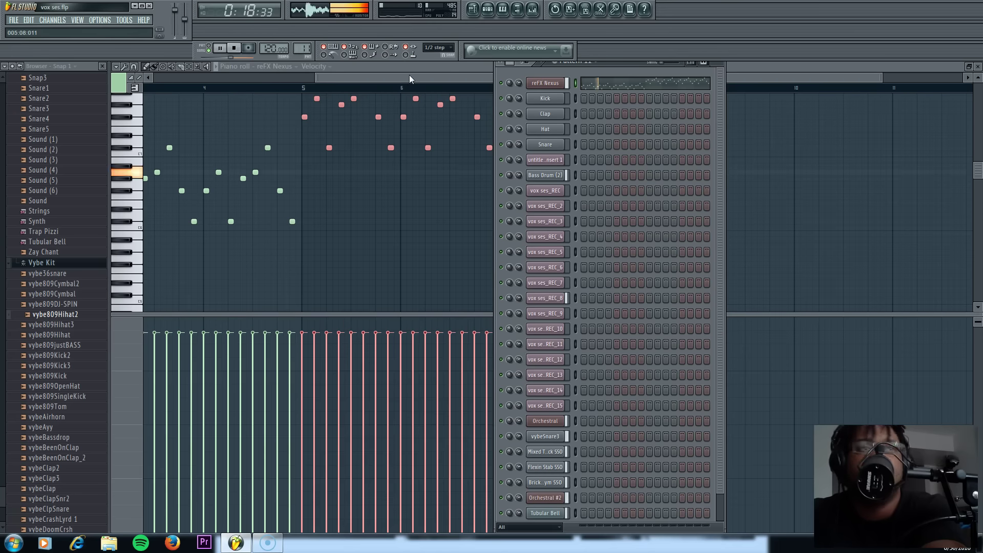
Save the project, stop playback and save it once more.
{"action": "left_click", "coordinate": [14, 20]}
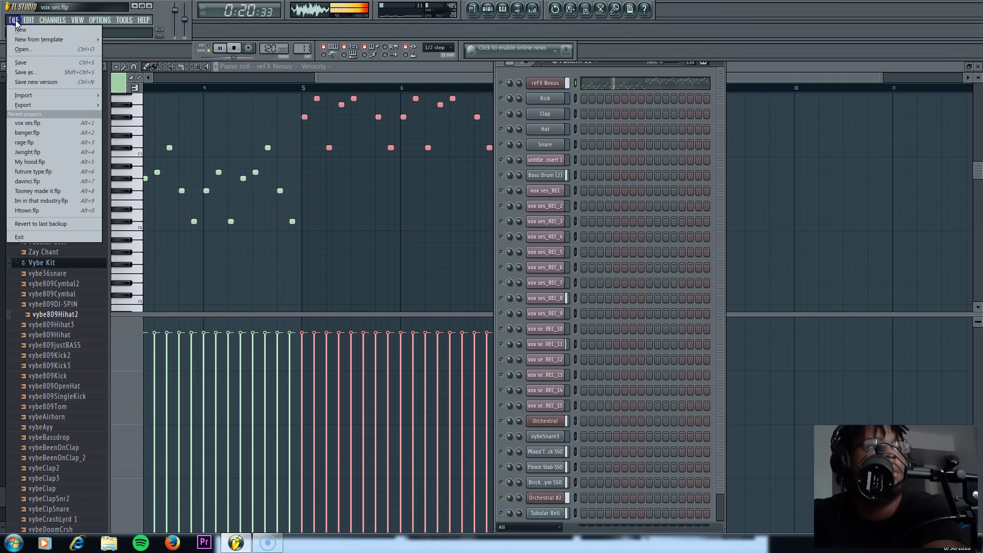
{"action": "left_click", "coordinate": [25, 63]}
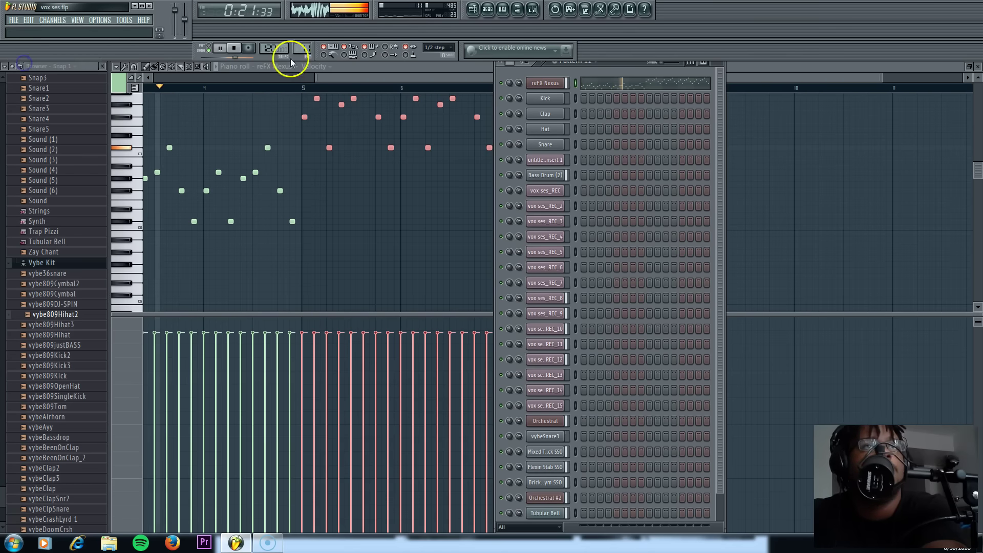
{"action": "left_click", "coordinate": [237, 48]}
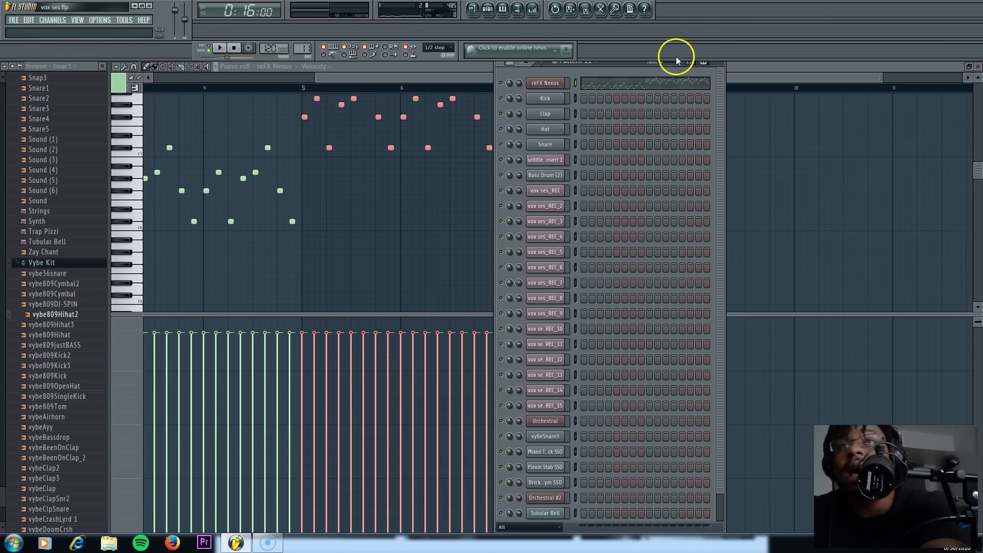
{"action": "left_click", "coordinate": [15, 22]}
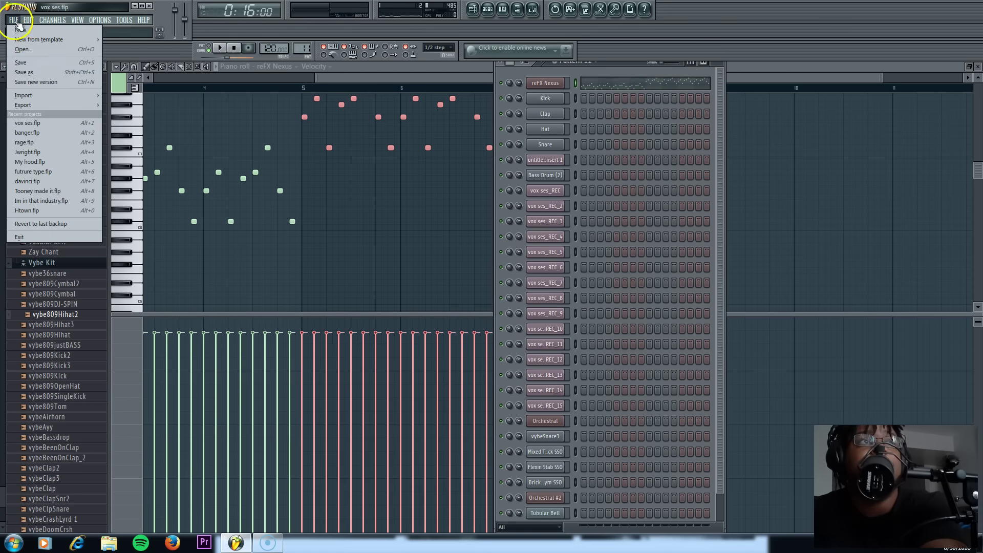
{"action": "left_click", "coordinate": [30, 64]}
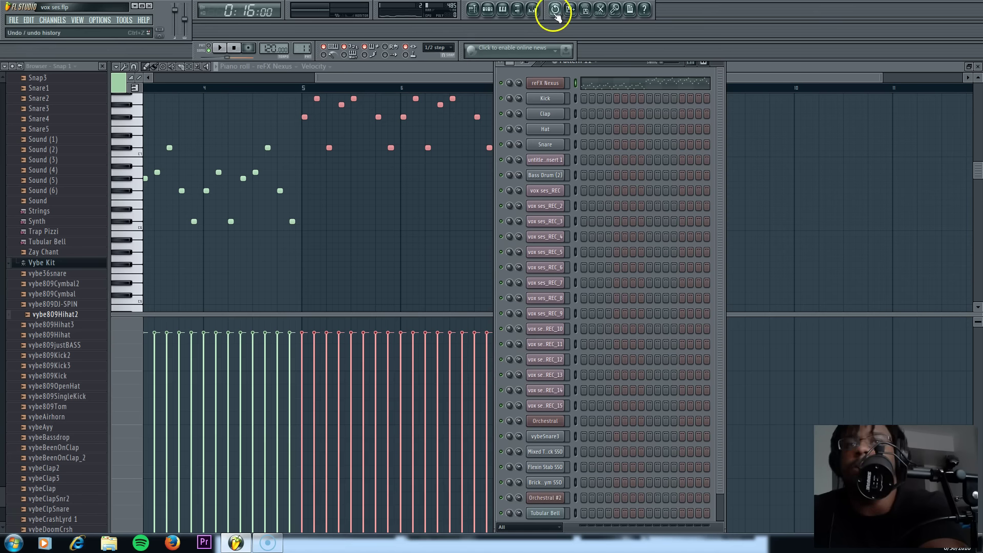
Reopen the reFX Nexus plugin and select the lead track in the mixer.
{"action": "left_click", "coordinate": [533, 10]}
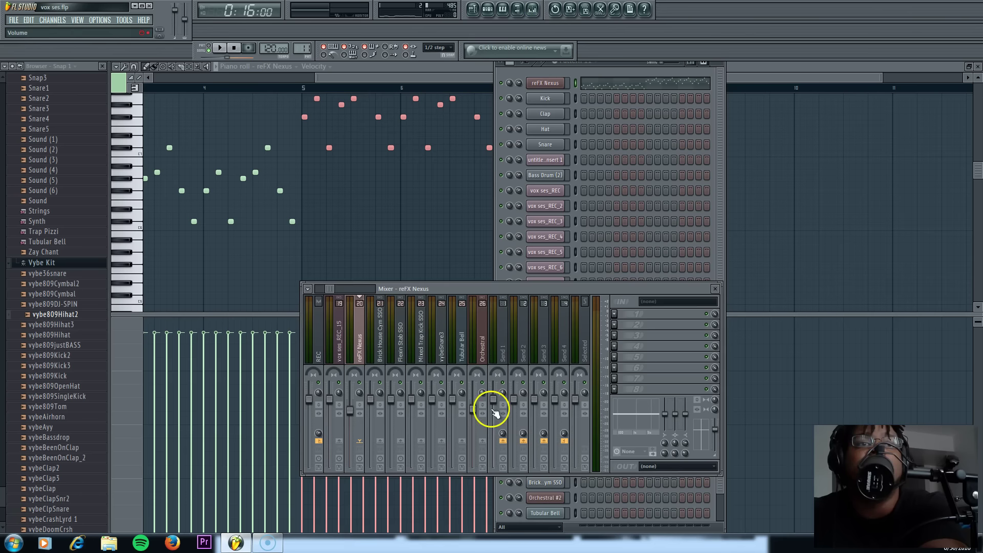
{"action": "left_click_drag", "start_coordinate": [334, 288], "coordinate": [323, 289]}
{"action": "left_click", "coordinate": [401, 344]}
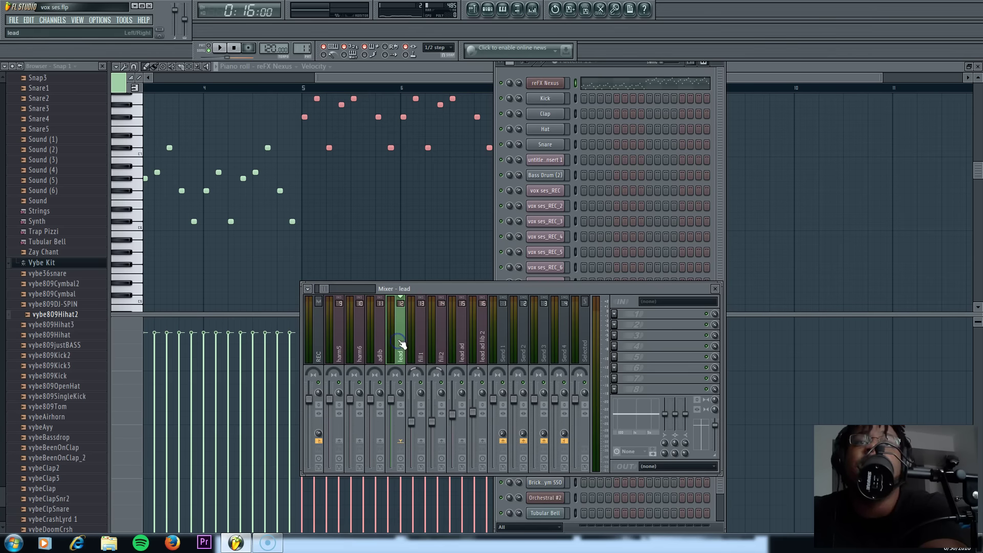
{"action": "left_click", "coordinate": [560, 85]}
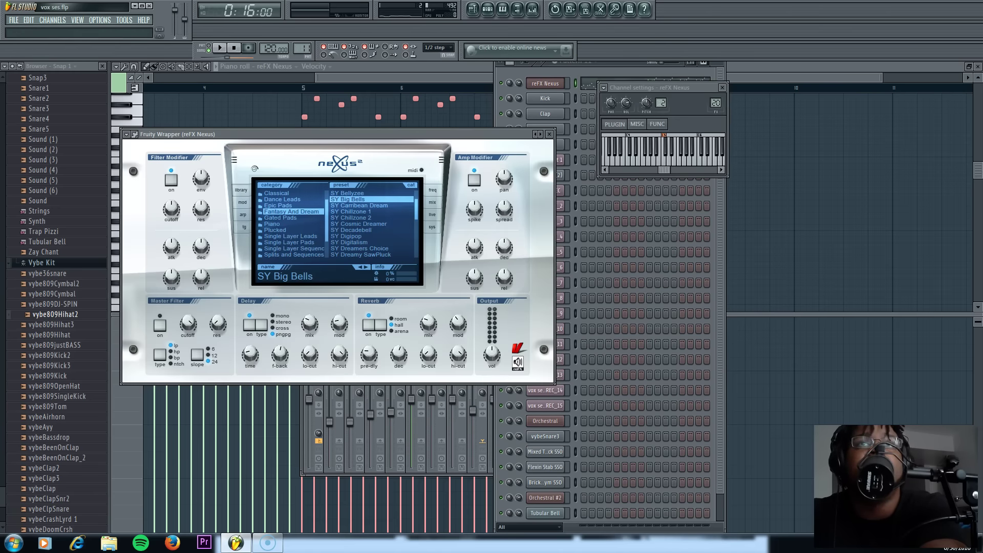
{"action": "left_click", "coordinate": [534, 11]}
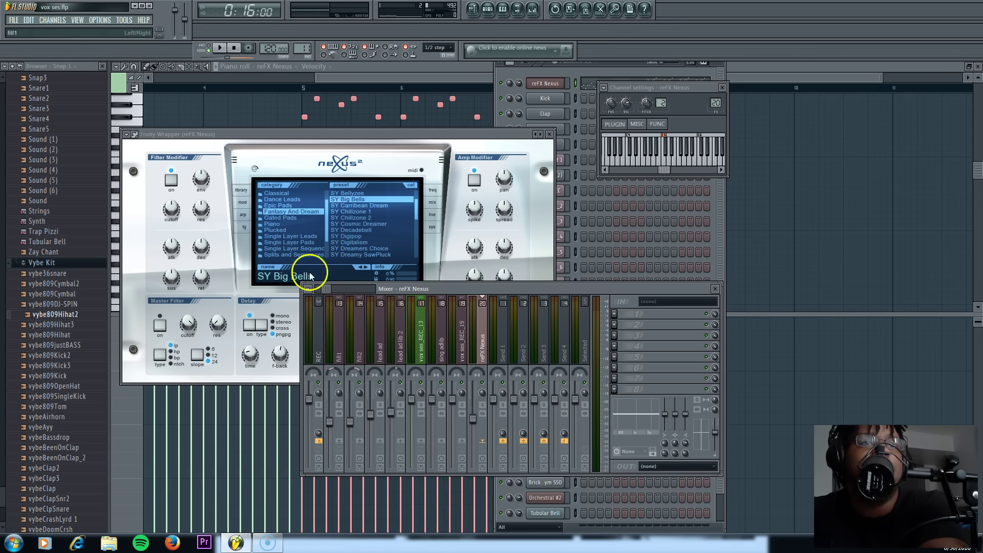
{"action": "left_click_drag", "start_coordinate": [326, 292], "coordinate": [324, 293]}
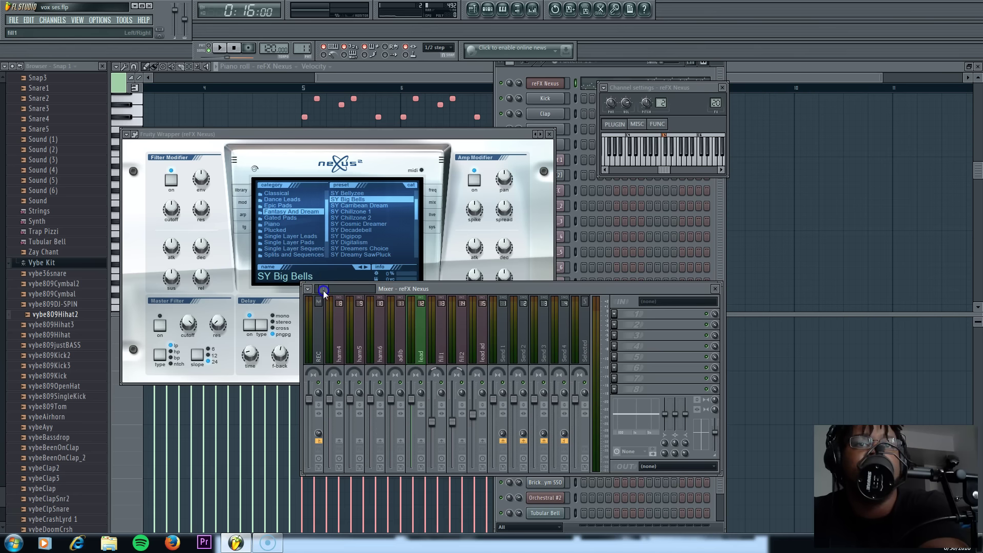
{"action": "left_click", "coordinate": [420, 335]}
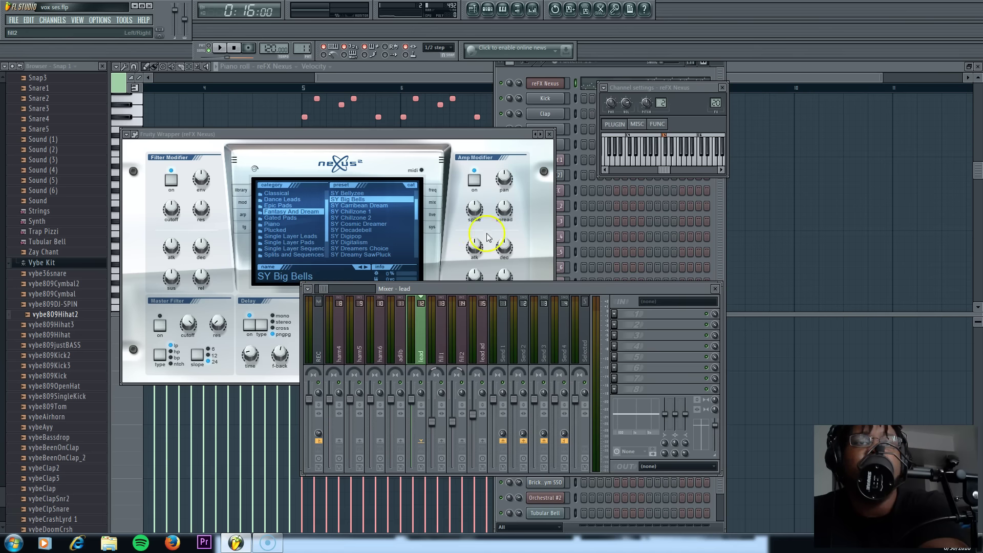
Play the pattern briefly and load Fruity Compressor into the lead track's second effect slot.
{"action": "key", "text": "space"}
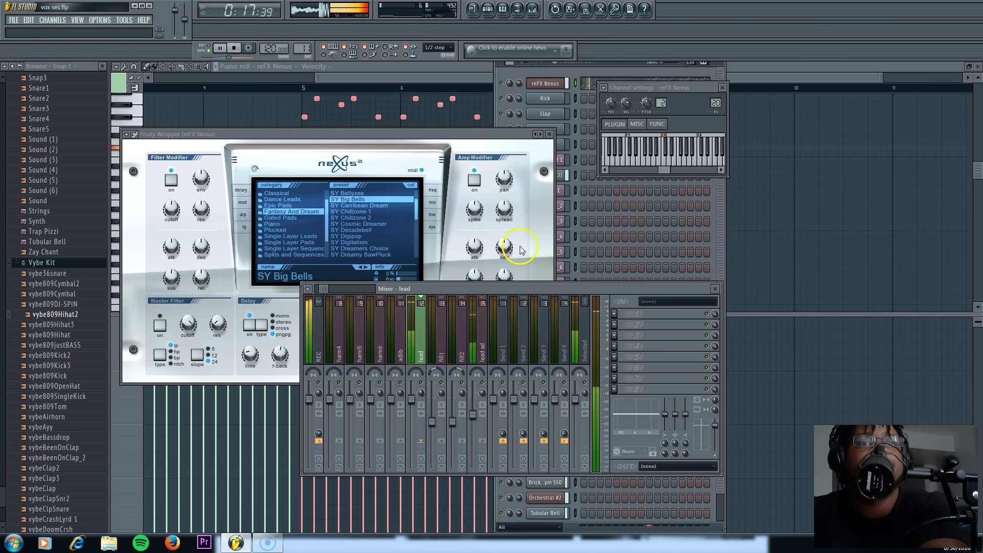
{"action": "key", "text": "space"}
{"action": "left_click", "coordinate": [613, 326]}
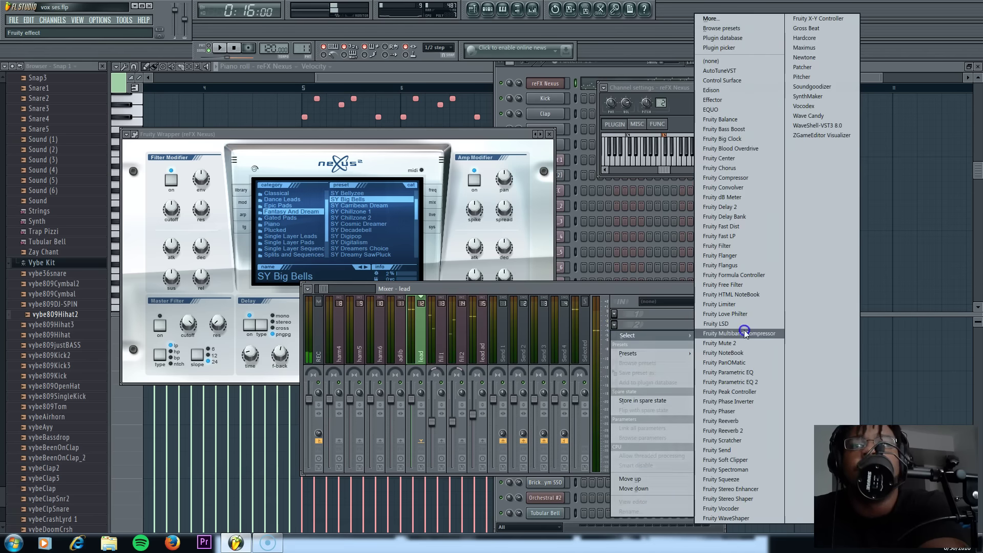
{"action": "left_click", "coordinate": [757, 177]}
Set the lead compressor's threshold to -16.9 dB and its gain to 3.3 dB, checking the sound in playback.
{"action": "mouse_move", "coordinate": [506, 273]}
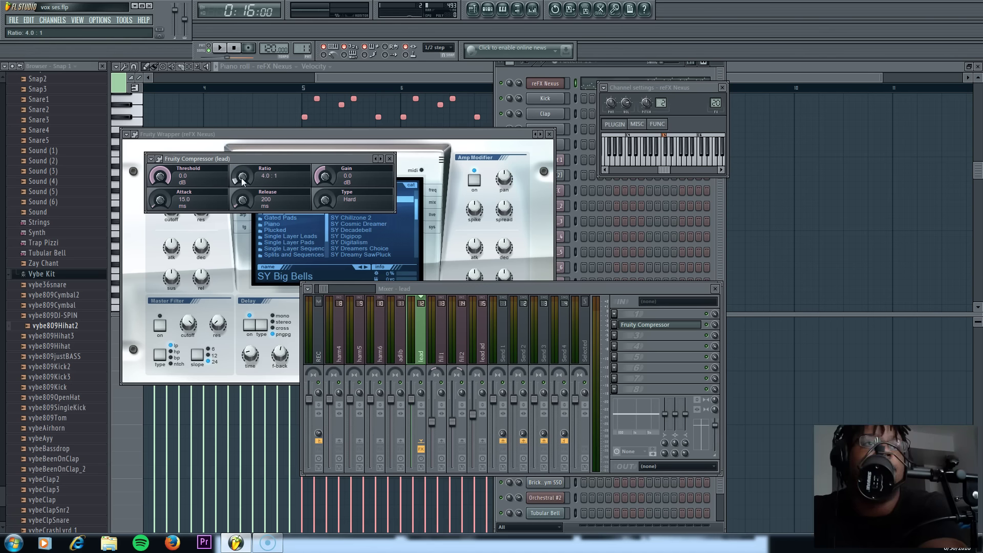
{"action": "left_click", "coordinate": [166, 176]}
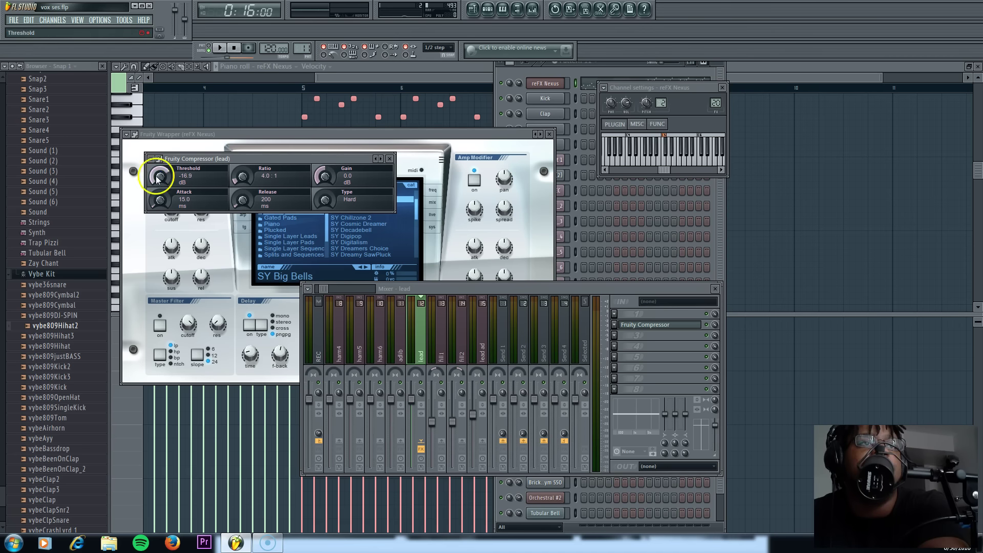
{"action": "left_click", "coordinate": [220, 48]}
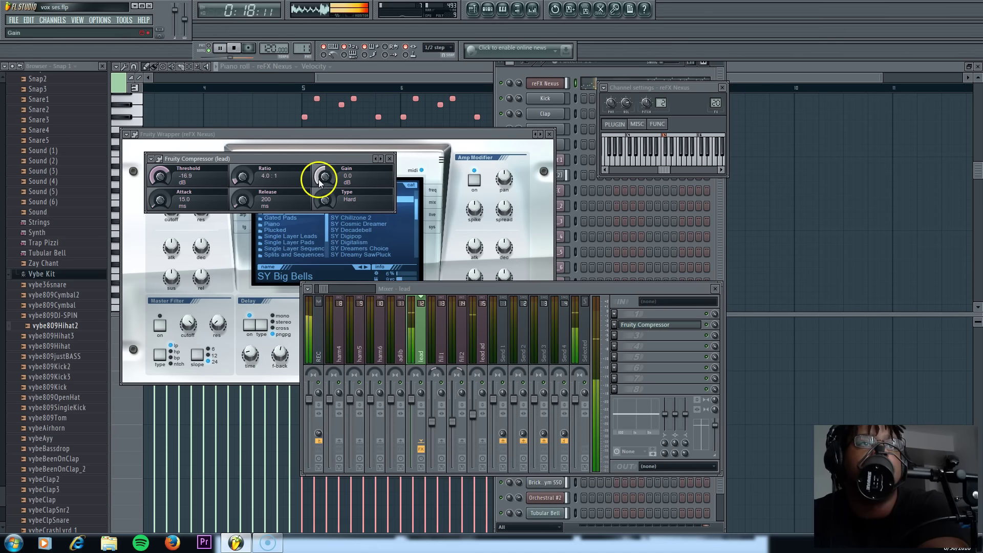
{"action": "left_click_drag", "start_coordinate": [320, 182], "coordinate": [320, 176]}
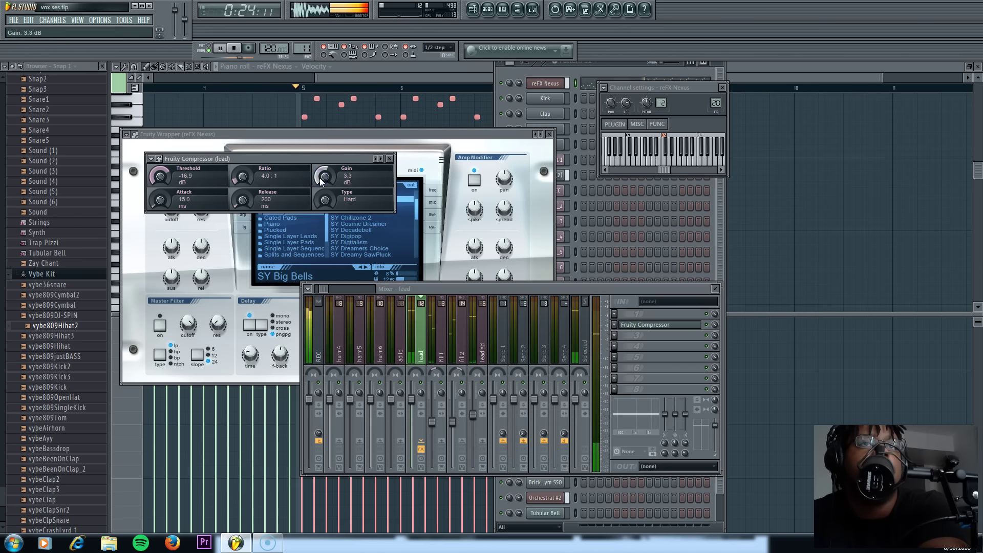
{"action": "key", "text": "space"}
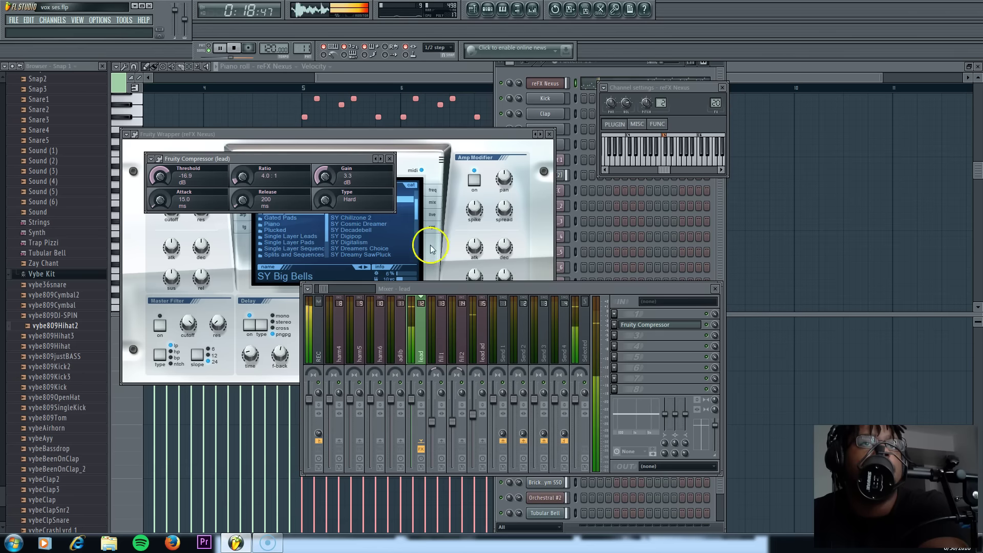
Raise the lead compressor's gain to 3.5 dB during playback and stop the playback.
{"action": "left_click", "coordinate": [325, 177]}
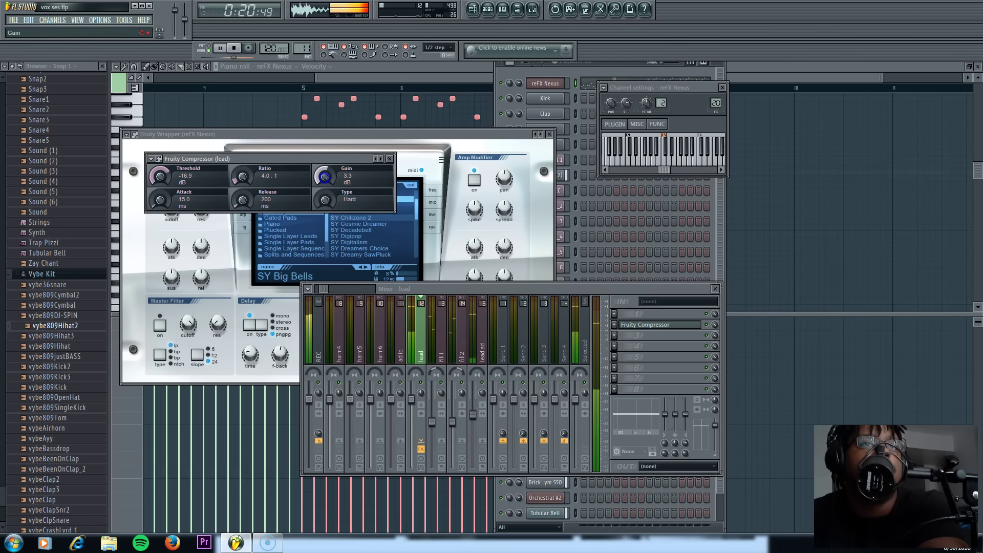
{"action": "left_click_drag", "start_coordinate": [324, 177], "coordinate": [325, 175]}
{"action": "key", "text": "space"}
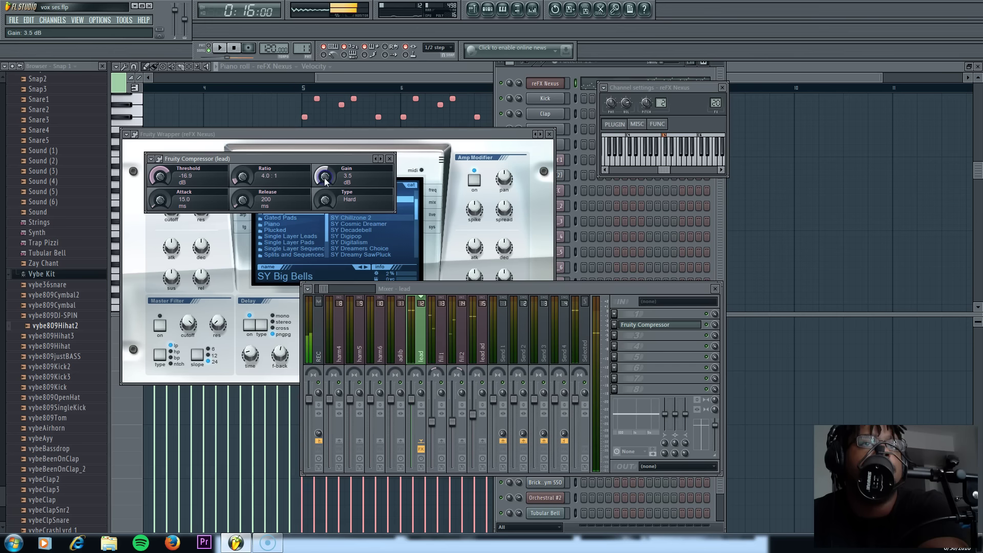
Raise the lead compressor's gain to 4.9 dB and set its release to 356 ms, checking the changes in playback.
{"action": "key", "text": "space"}
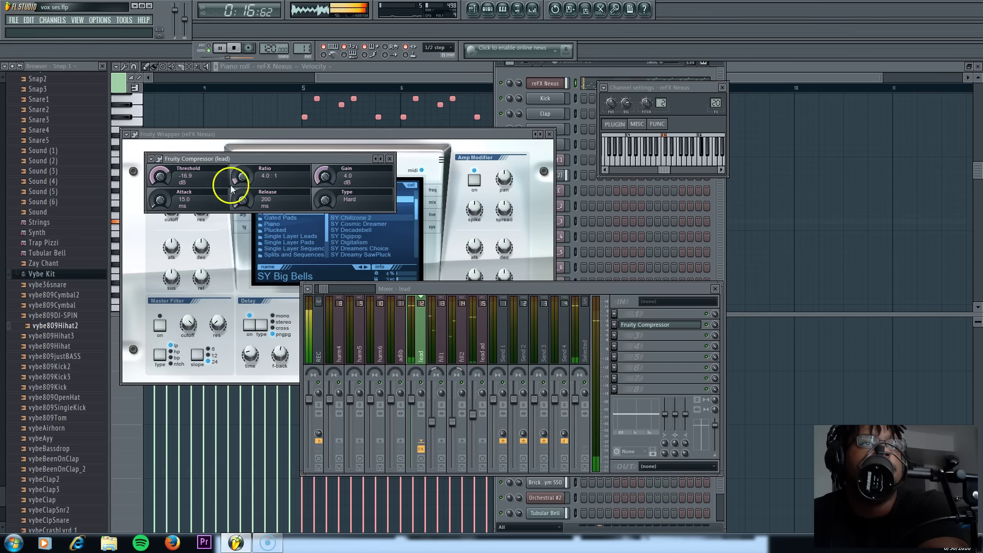
{"action": "left_click_drag", "start_coordinate": [324, 181], "coordinate": [324, 177]}
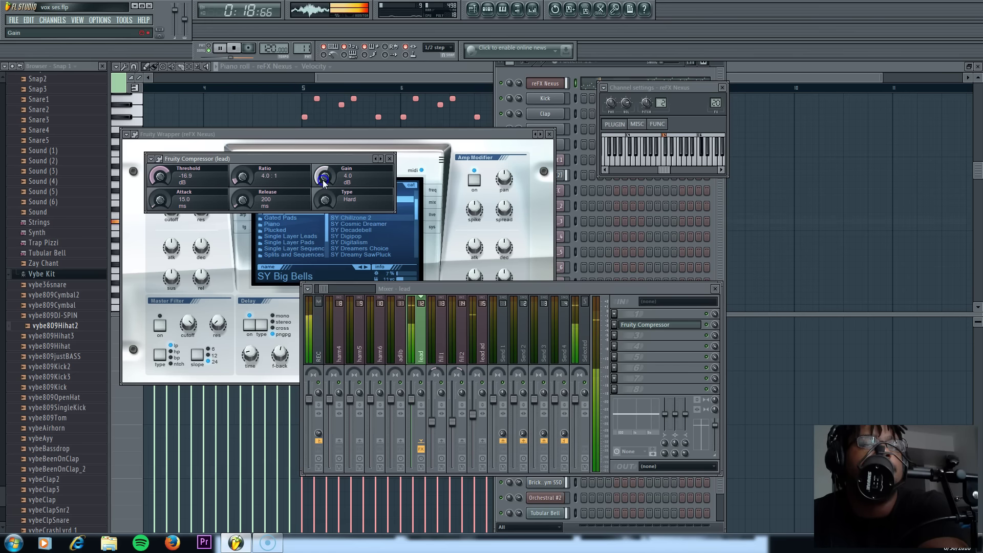
{"action": "left_click_drag", "start_coordinate": [323, 178], "coordinate": [324, 178]}
{"action": "key", "text": "space"}
{"action": "key", "text": "space"}
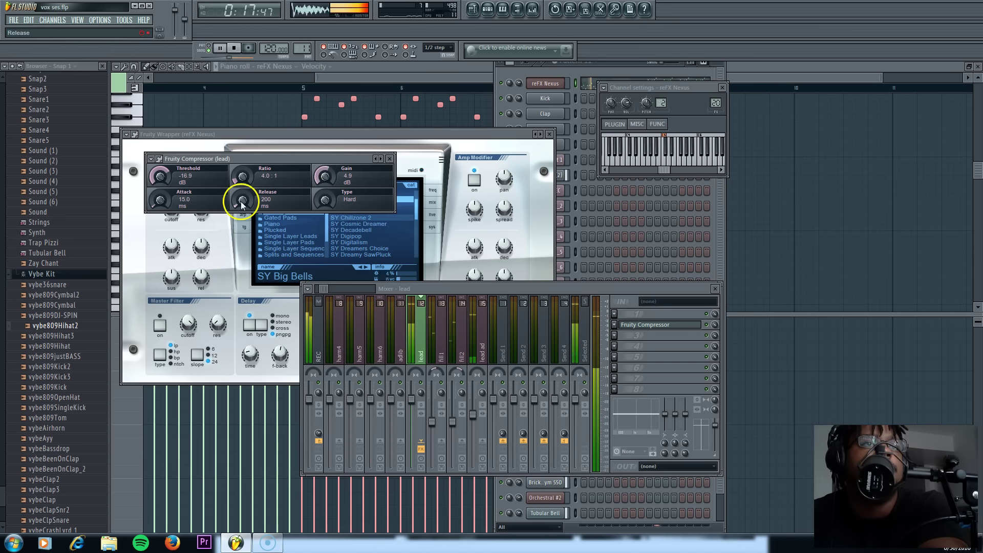
{"action": "left_click_drag", "start_coordinate": [239, 199], "coordinate": [240, 204]}
{"action": "key", "text": "space"}
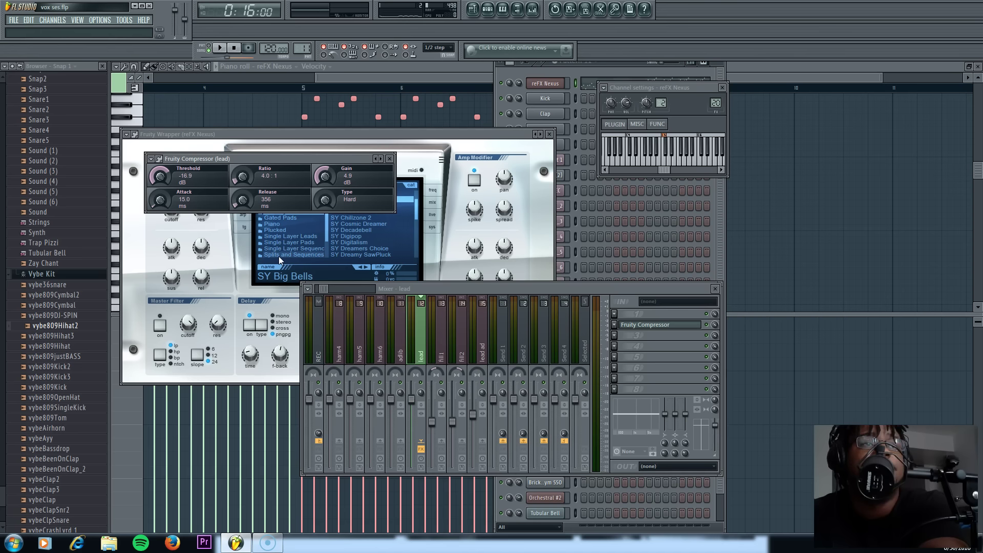
Play the pattern to hear the compressed lead, save the project during playback, and stop.
{"action": "left_click", "coordinate": [236, 48]}
{"action": "left_click", "coordinate": [220, 48]}
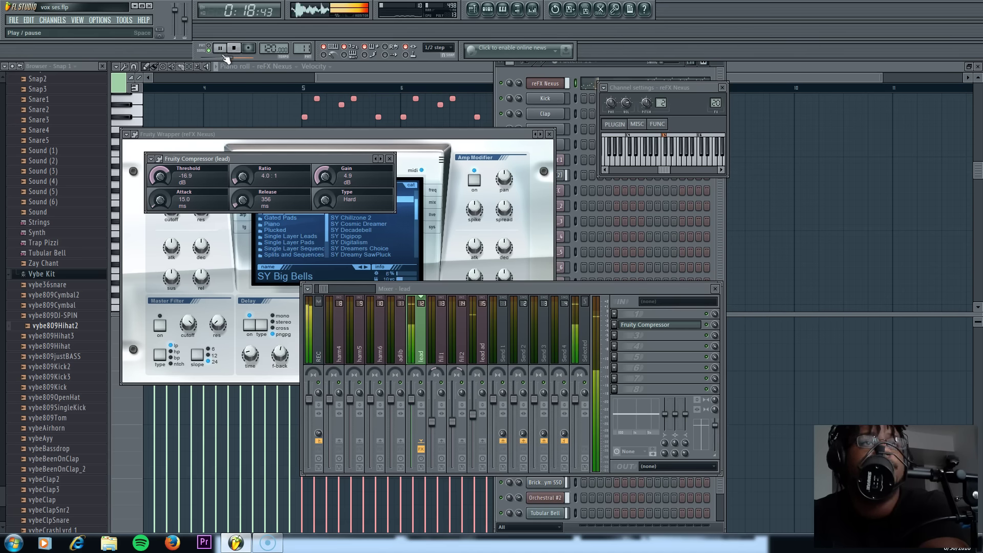
{"action": "left_click", "coordinate": [14, 21]}
{"action": "left_click", "coordinate": [32, 62]}
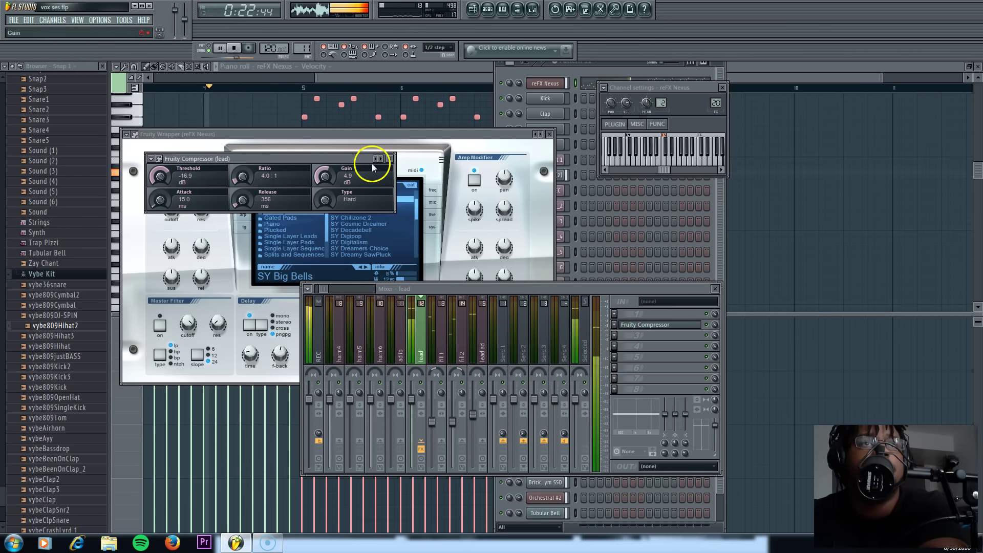
{"action": "key", "text": "space"}
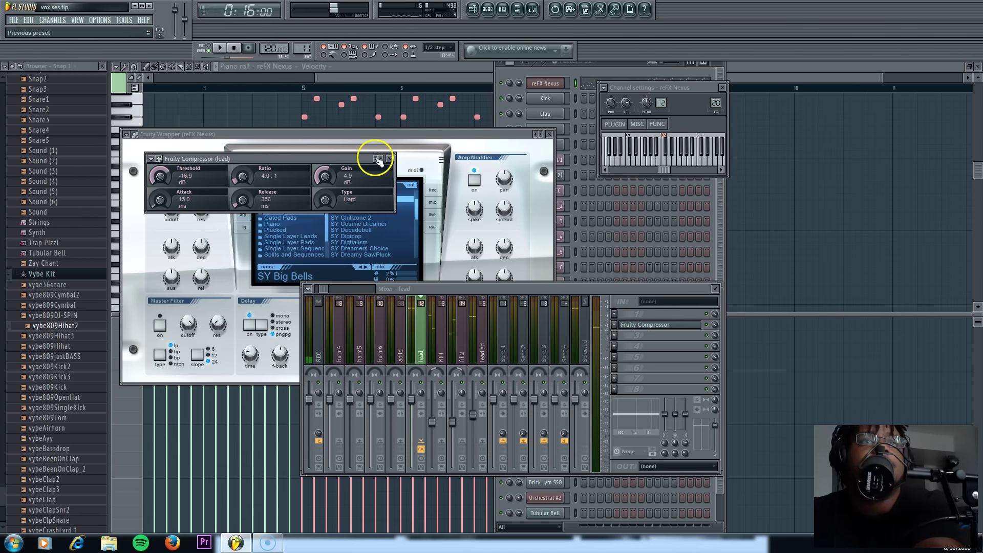
Save the lead compressor's settings as a preset named Comp2 in the Fruity Compressor preset folder.
{"action": "left_click", "coordinate": [151, 160]}
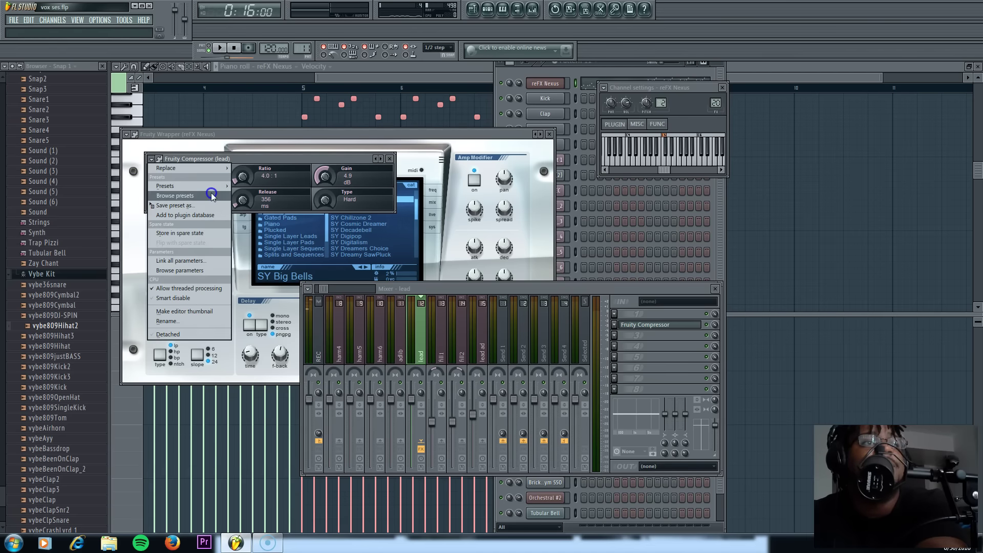
{"action": "left_click", "coordinate": [209, 205]}
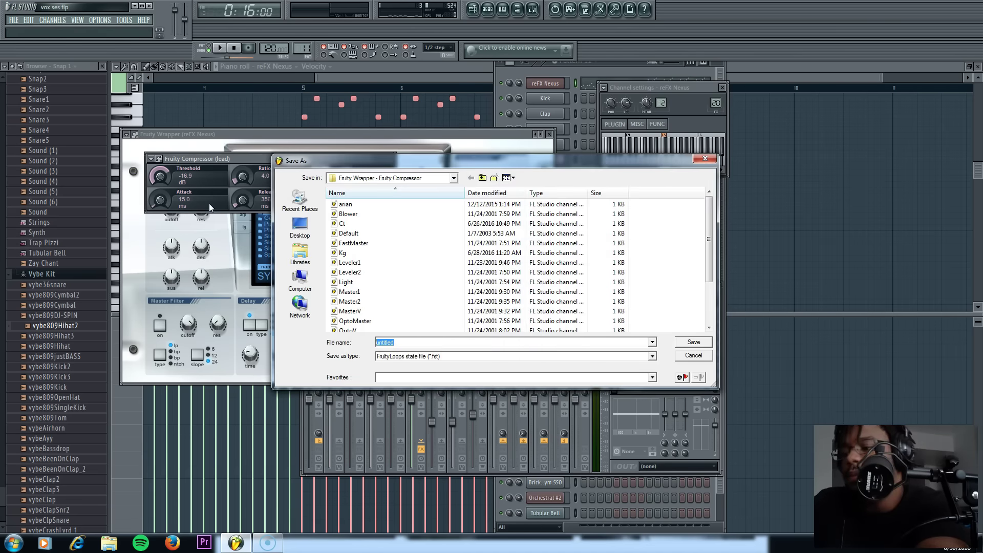
{"action": "type", "text": "Com"}
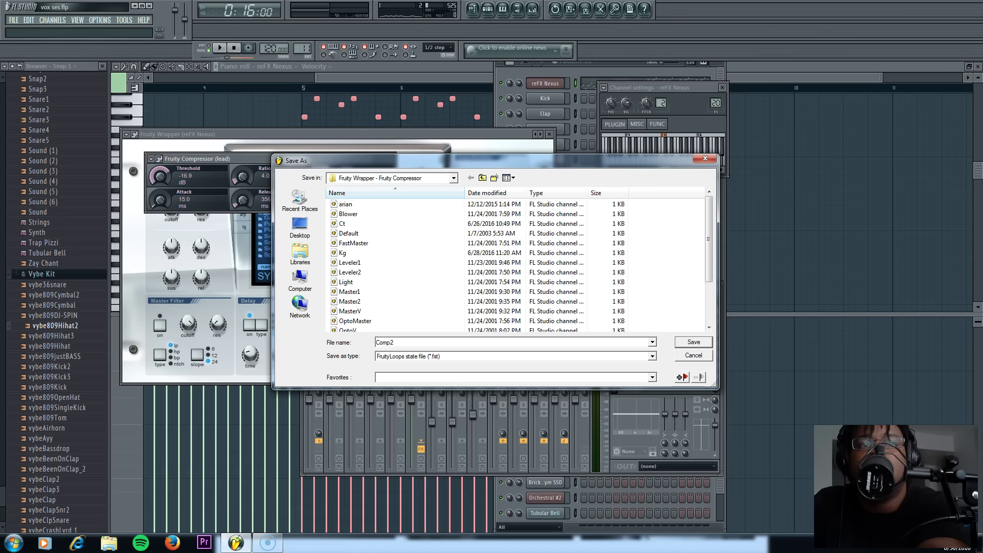
{"action": "type", "text": "p 1"}
{"action": "key", "text": "Return"}
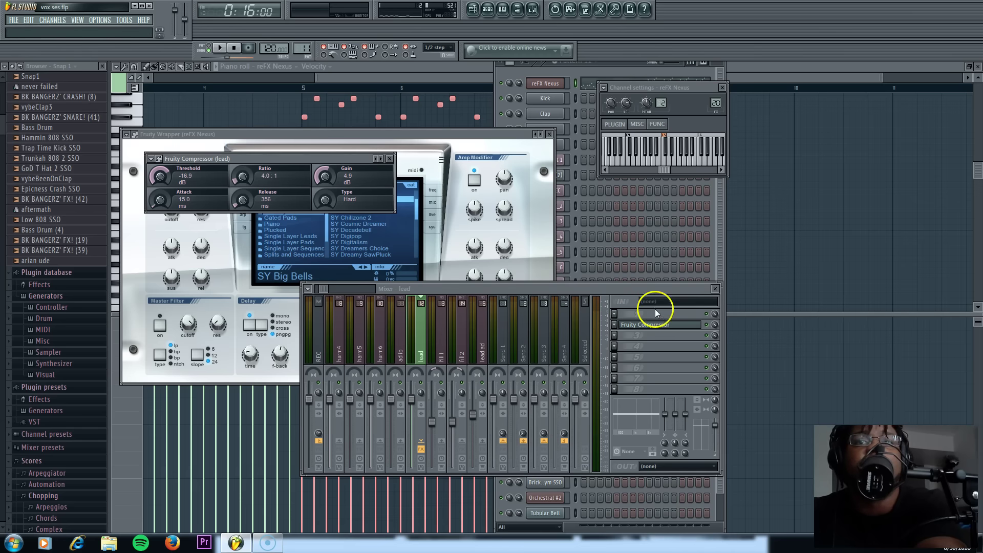
Load Fruity Parametric EQ 2 into the lead track's third effect slot and cut the low end with band 1 during playback.
{"action": "left_click", "coordinate": [614, 337]}
{"action": "mouse_move", "coordinate": [627, 342]}
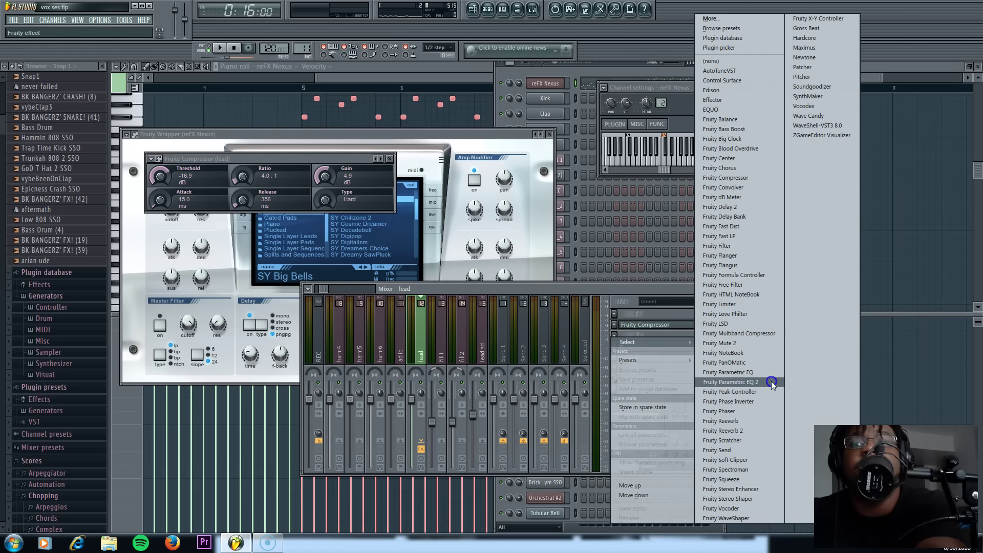
{"action": "left_click", "coordinate": [732, 382]}
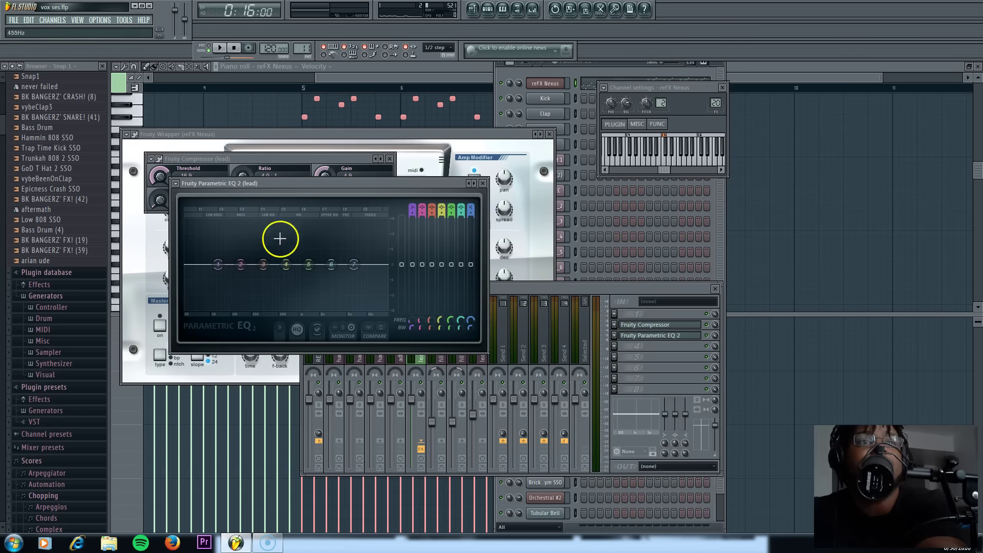
{"action": "left_click", "coordinate": [219, 47]}
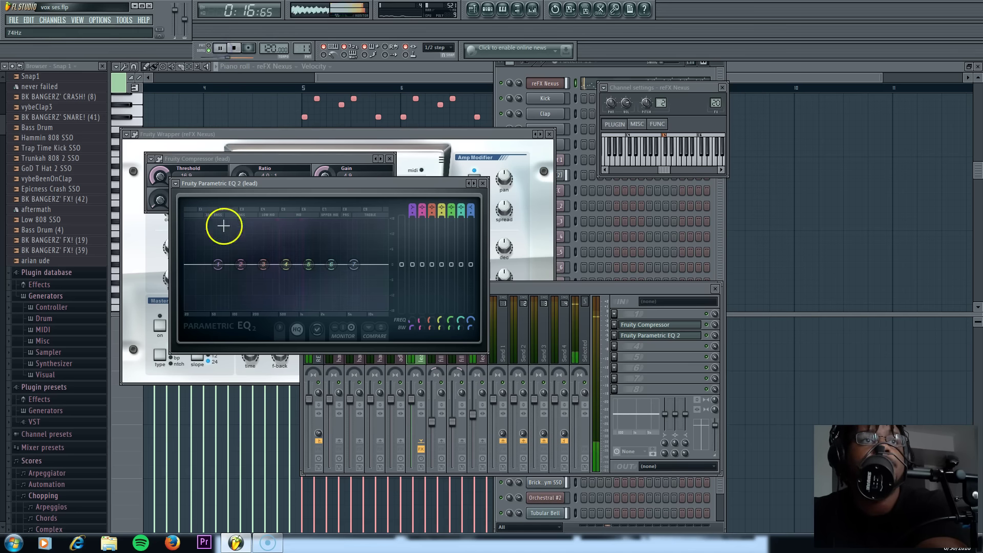
{"action": "left_click_drag", "start_coordinate": [218, 265], "coordinate": [235, 373]}
{"action": "key", "text": "space"}
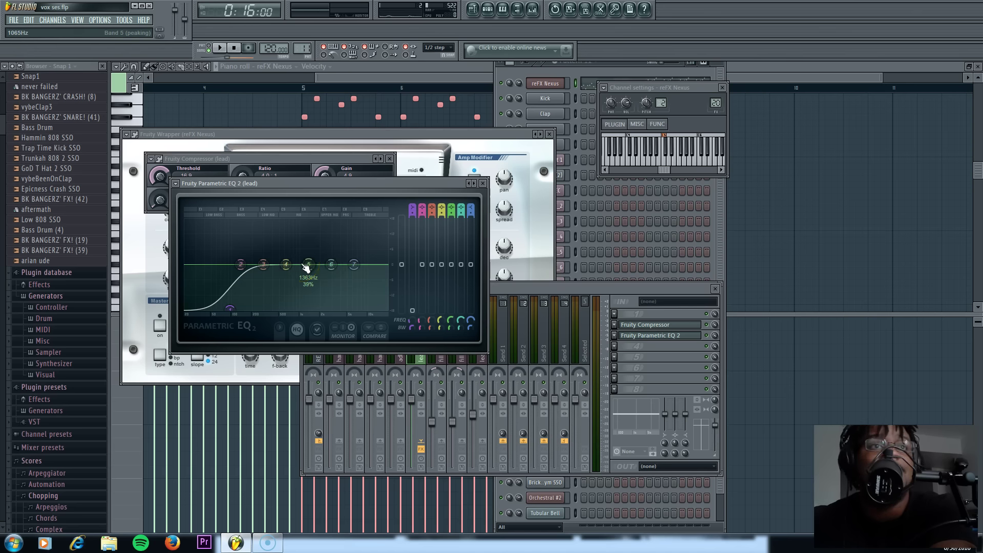
During playback, slightly boost EQ bands 6 and 7 and dip band 3 at about 300 Hz on the lead.
{"action": "left_click", "coordinate": [229, 48]}
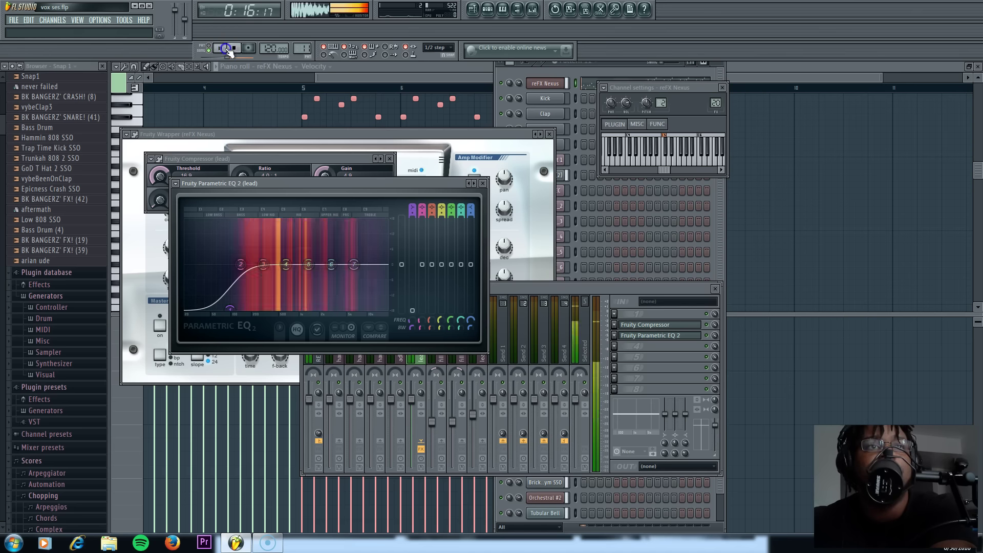
{"action": "left_click_drag", "start_coordinate": [328, 263], "coordinate": [362, 262]}
{"action": "left_click_drag", "start_coordinate": [264, 264], "coordinate": [267, 275]}
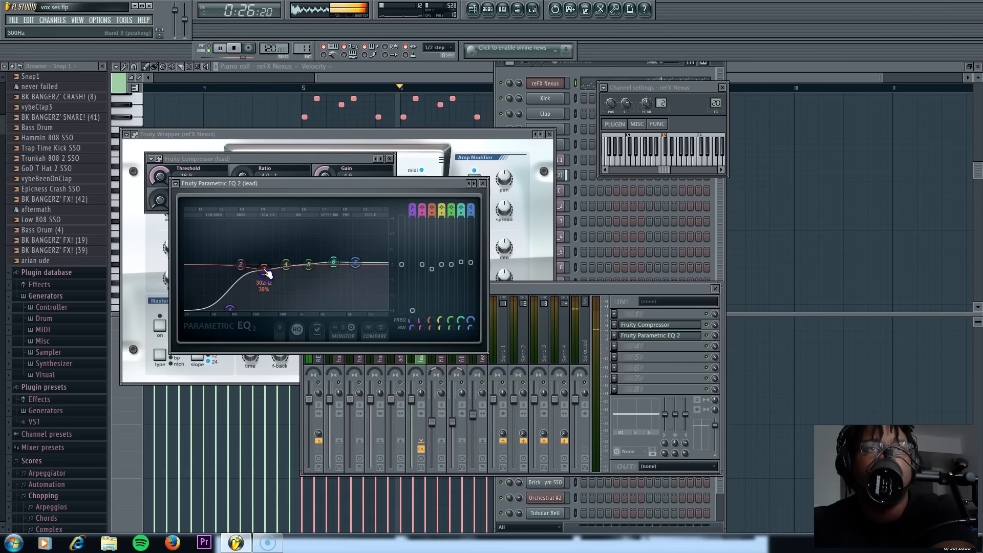
{"action": "key", "text": "space"}
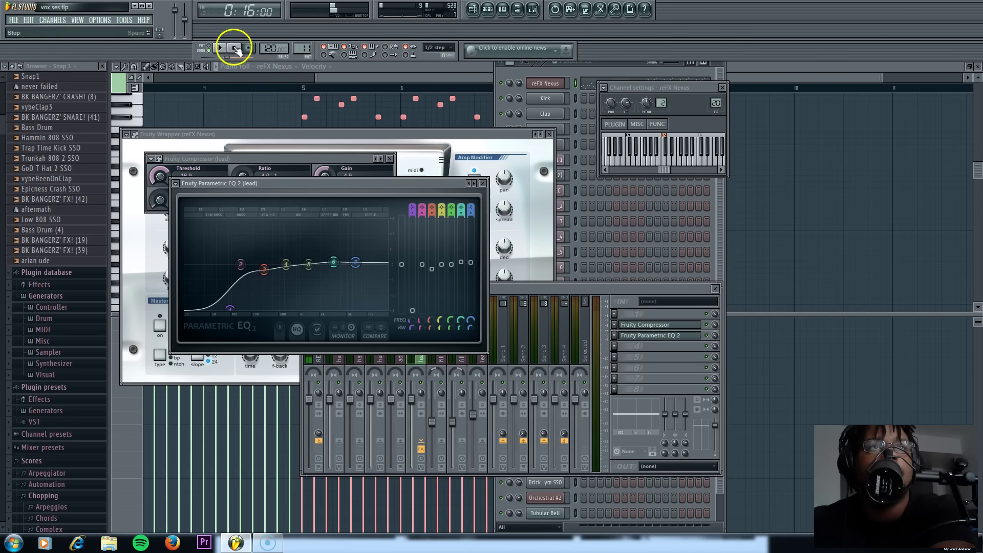
Fine-tune the lead EQ's bands 1 and 3 during playback, and save the project.
{"action": "left_click", "coordinate": [220, 49]}
{"action": "left_click_drag", "start_coordinate": [230, 309], "coordinate": [234, 308]}
{"action": "left_click", "coordinate": [264, 269]}
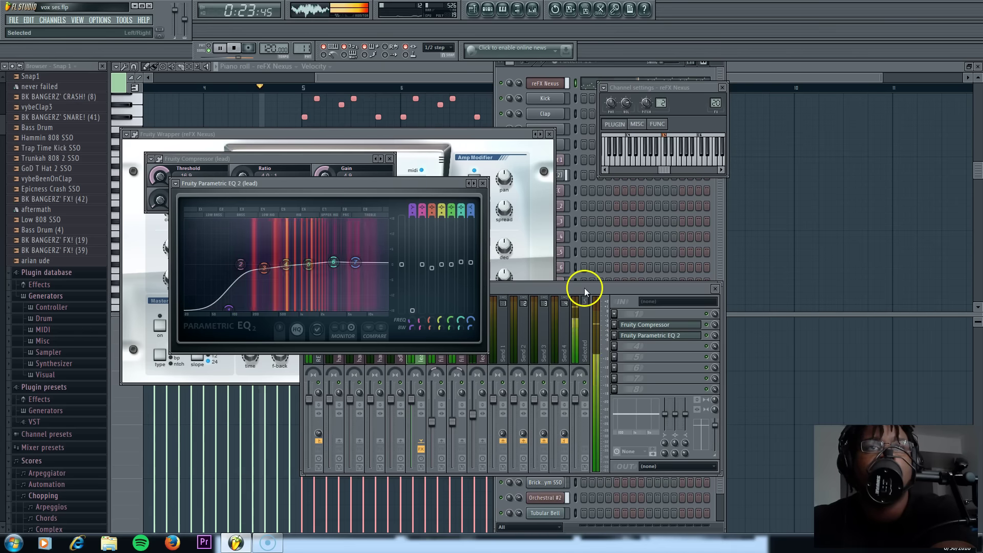
{"action": "left_click", "coordinate": [13, 22]}
{"action": "left_click", "coordinate": [29, 64]}
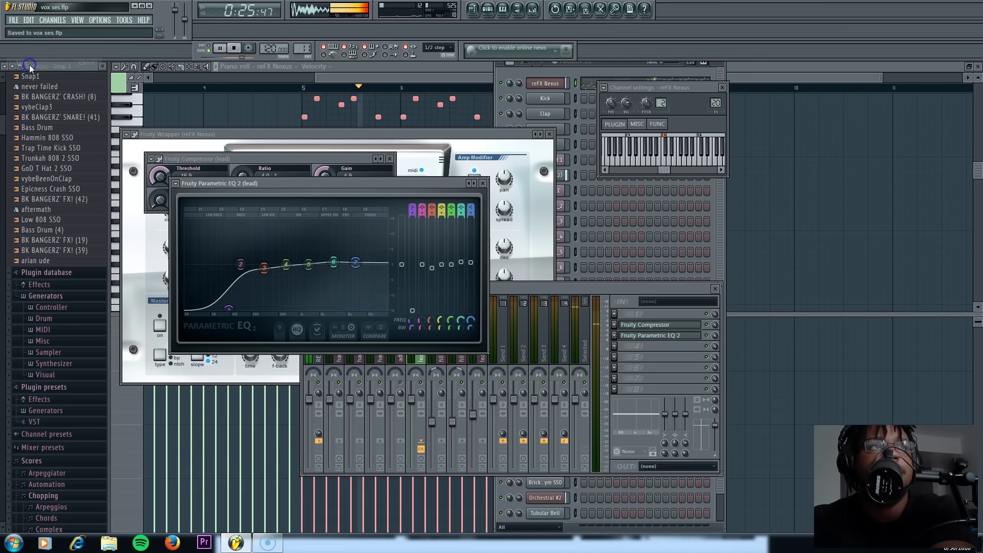
{"action": "key", "text": "space"}
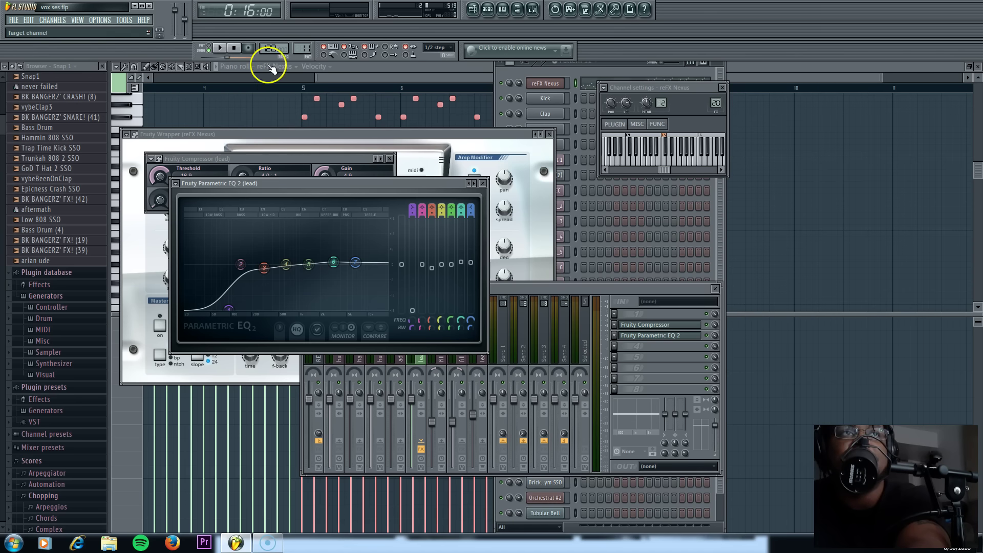
Bring the mixer forward and compare the lead with its Fruity Compressor and Parametric EQ 2 bypassed and active during playback.
{"action": "left_click", "coordinate": [235, 52]}
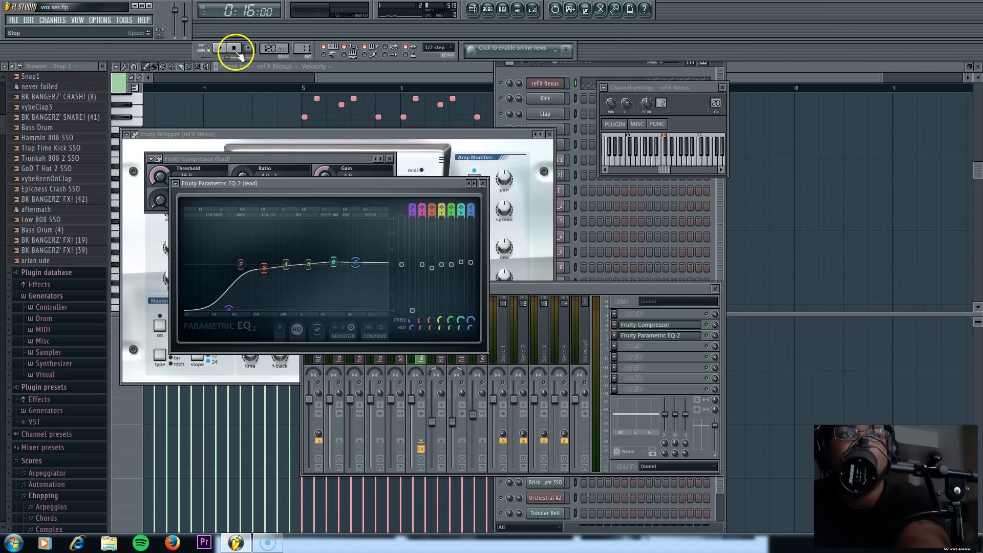
{"action": "left_click", "coordinate": [228, 50]}
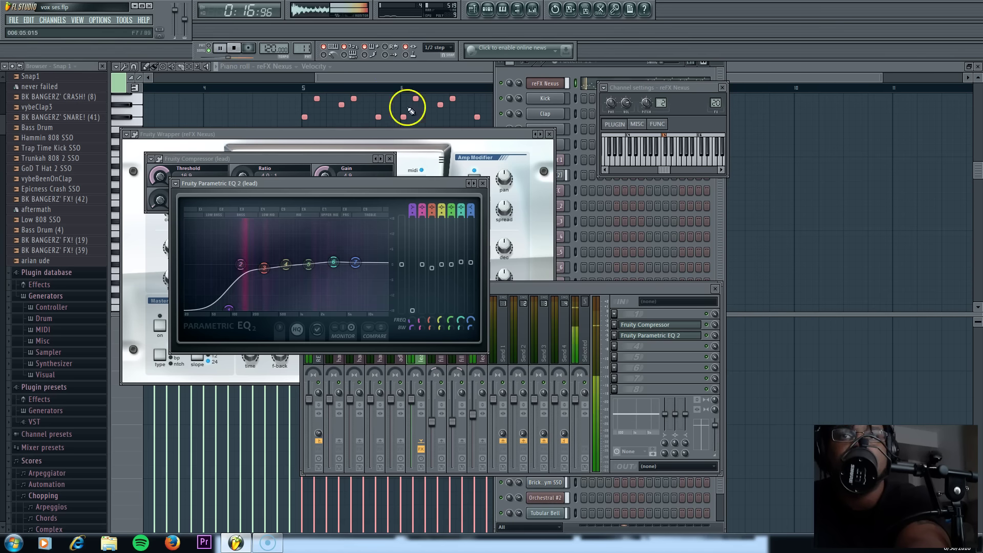
{"action": "left_click_drag", "start_coordinate": [528, 291], "coordinate": [532, 276]}
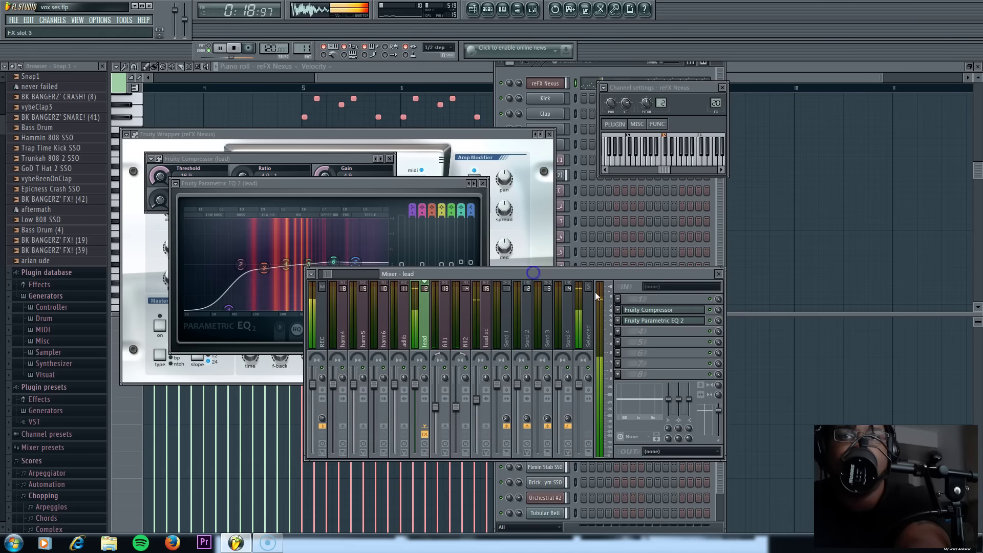
{"action": "key", "text": "space"}
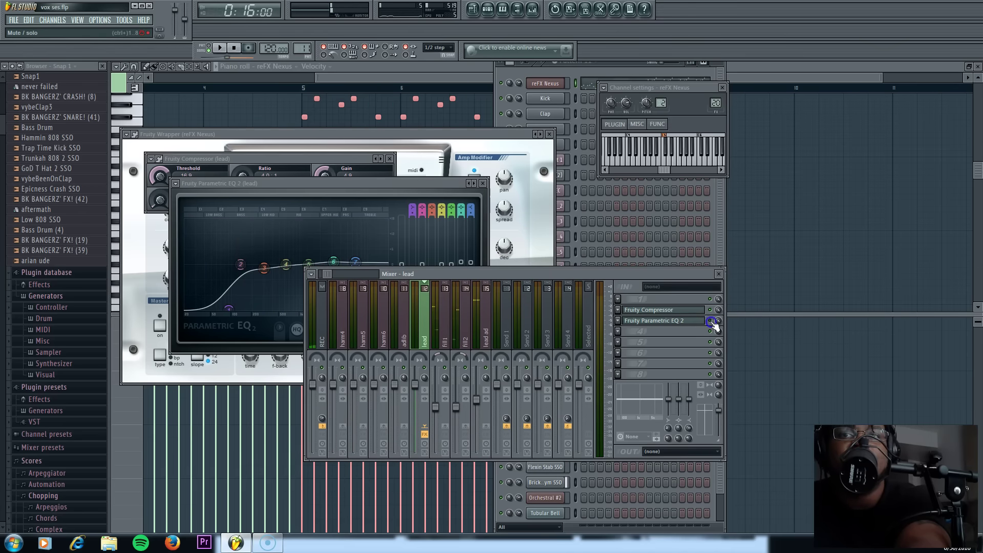
{"action": "key", "text": "space"}
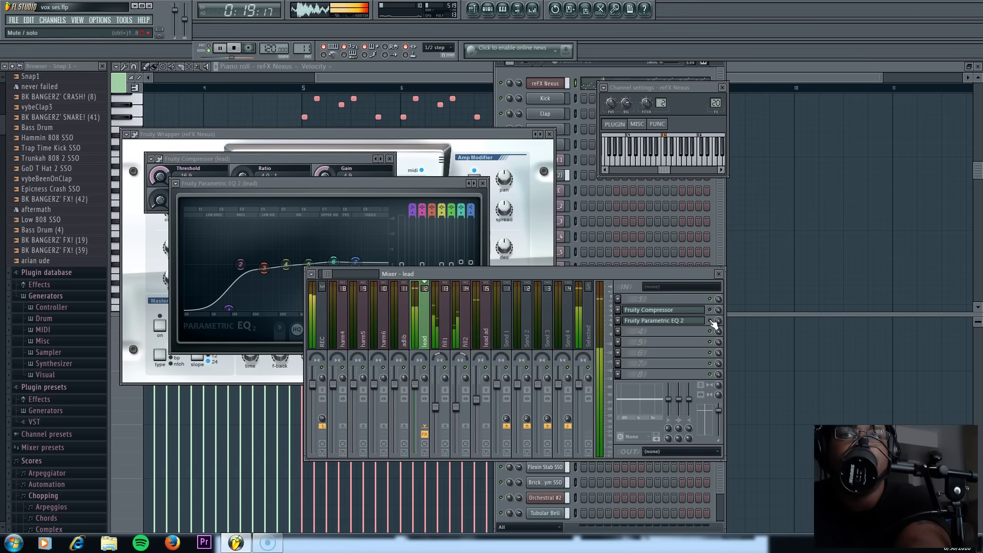
{"action": "left_click", "coordinate": [710, 321]}
{"action": "left_click", "coordinate": [710, 309]}
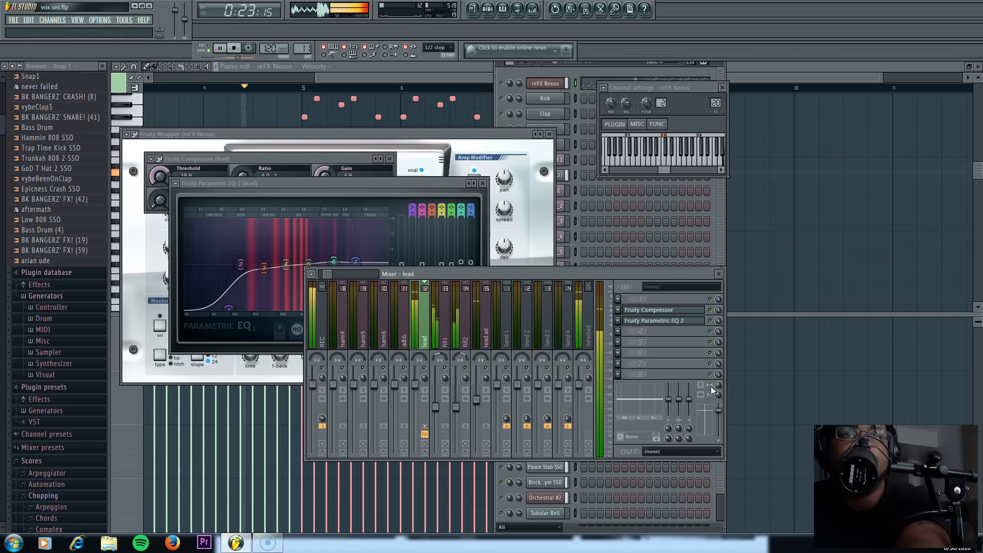
{"action": "key", "text": "space"}
Save the lead's Fruity Parametric EQ 2 settings as a preset named eq1.
{"action": "left_click", "coordinate": [449, 188]}
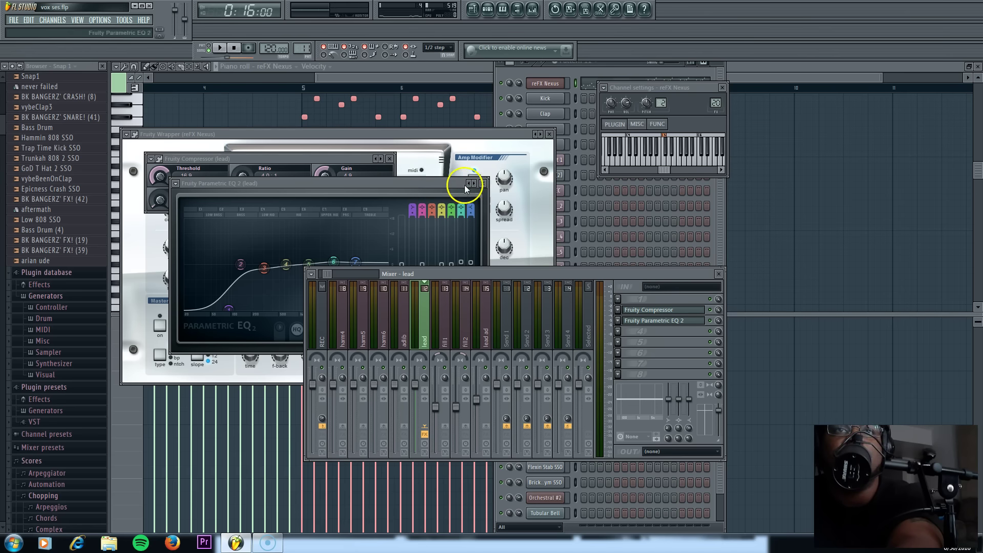
{"action": "left_click", "coordinate": [177, 184]}
{"action": "left_click", "coordinate": [214, 230]}
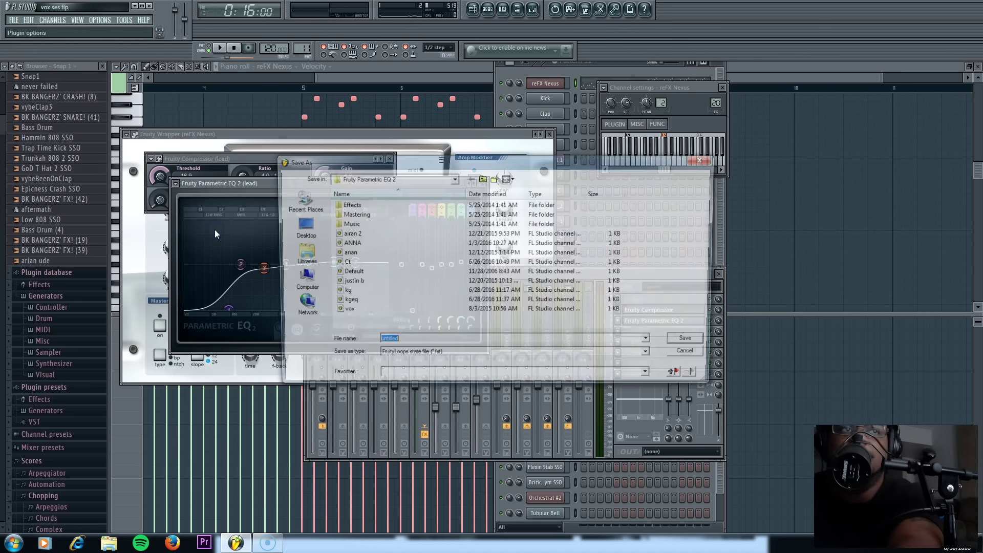
{"action": "type", "text": "eq1"}
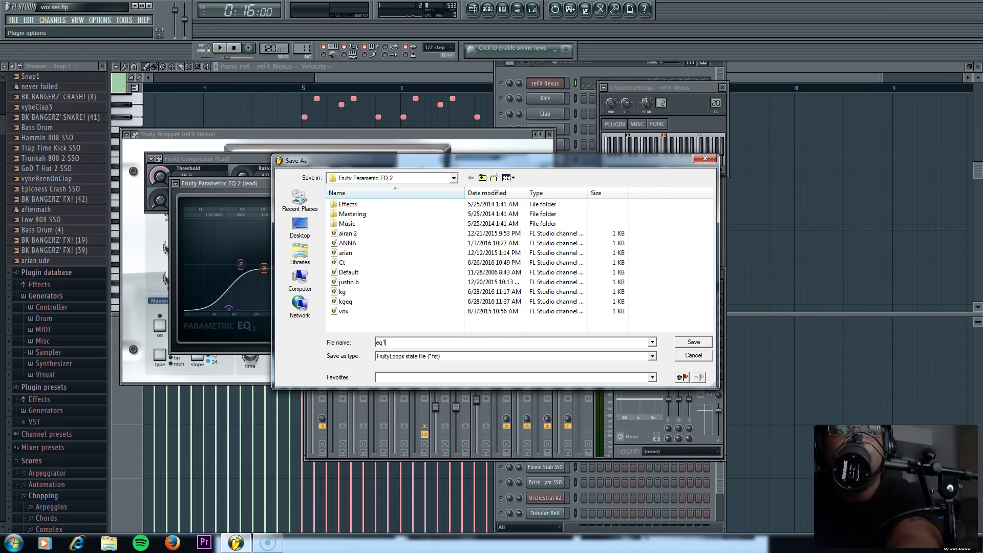
{"action": "key", "text": "Return"}
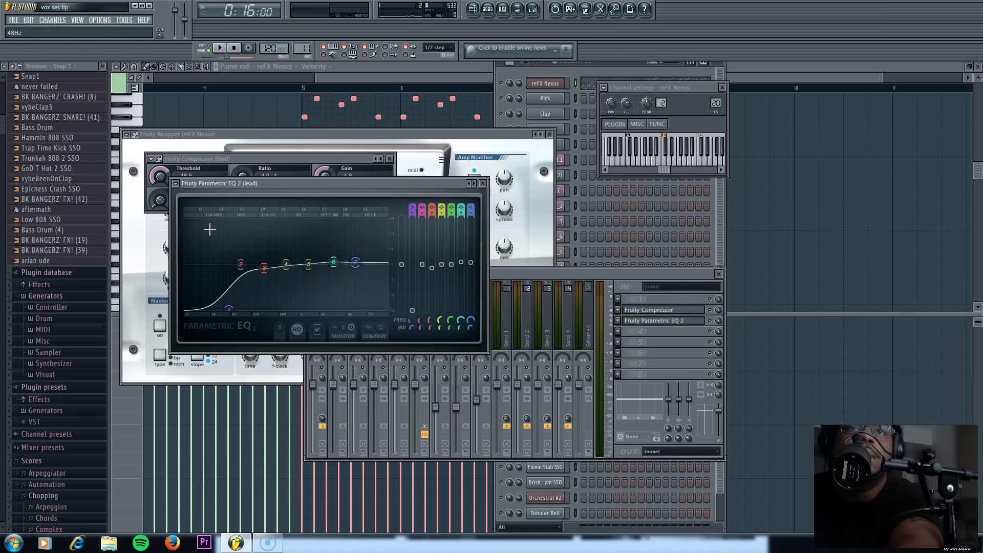
Select the fill1 track in the mixer and load Fruity Compressor into its second effect slot.
{"action": "left_click", "coordinate": [548, 274]}
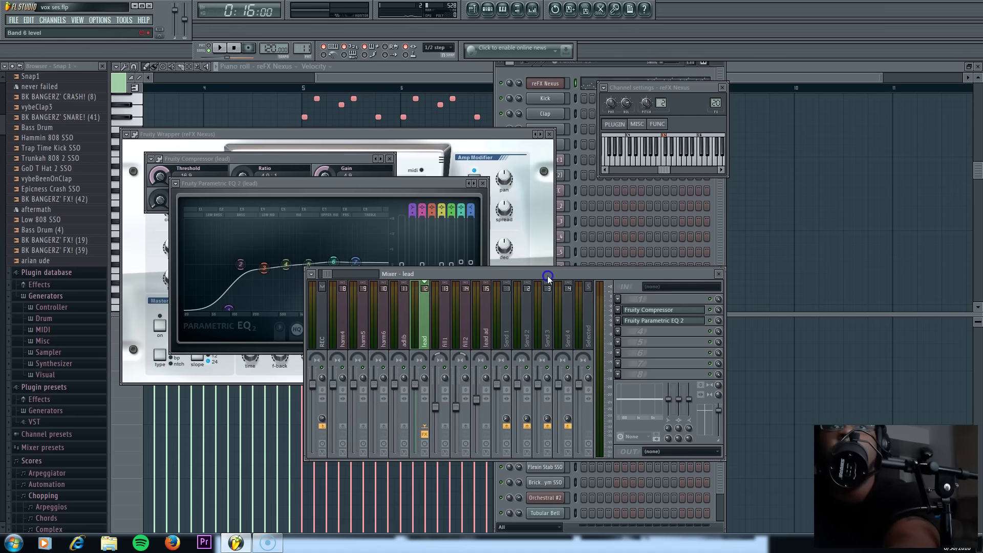
{"action": "left_click", "coordinate": [445, 321]}
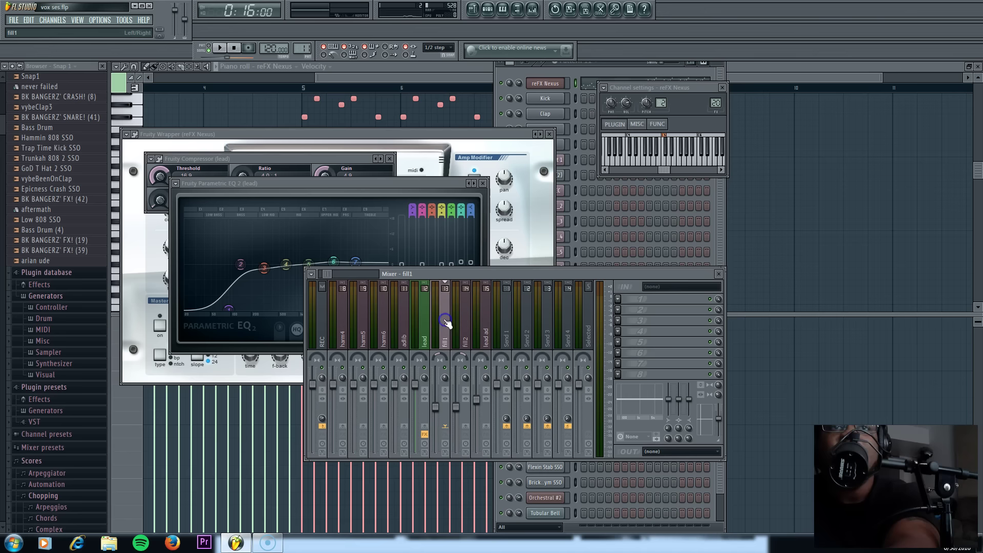
{"action": "left_click", "coordinate": [625, 317]}
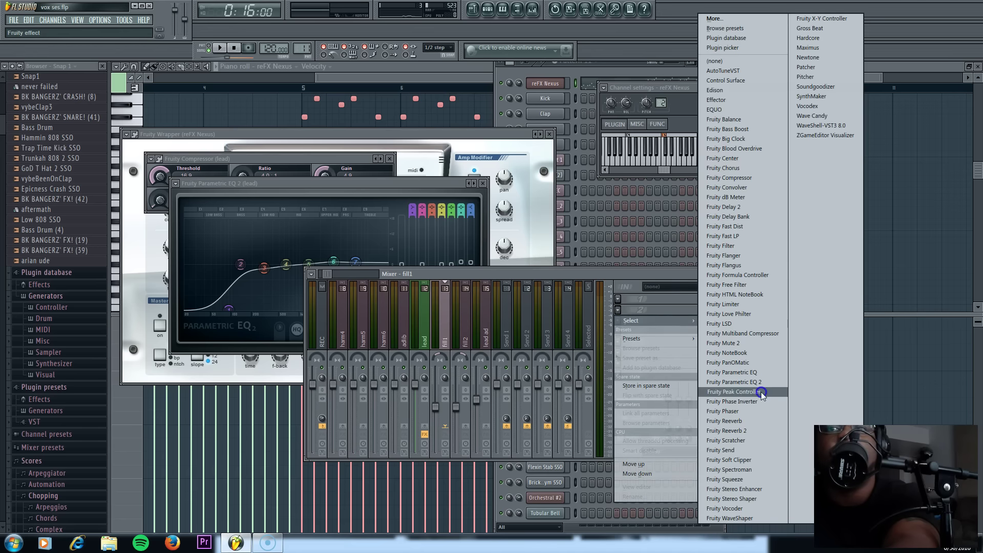
{"action": "left_click", "coordinate": [750, 179]}
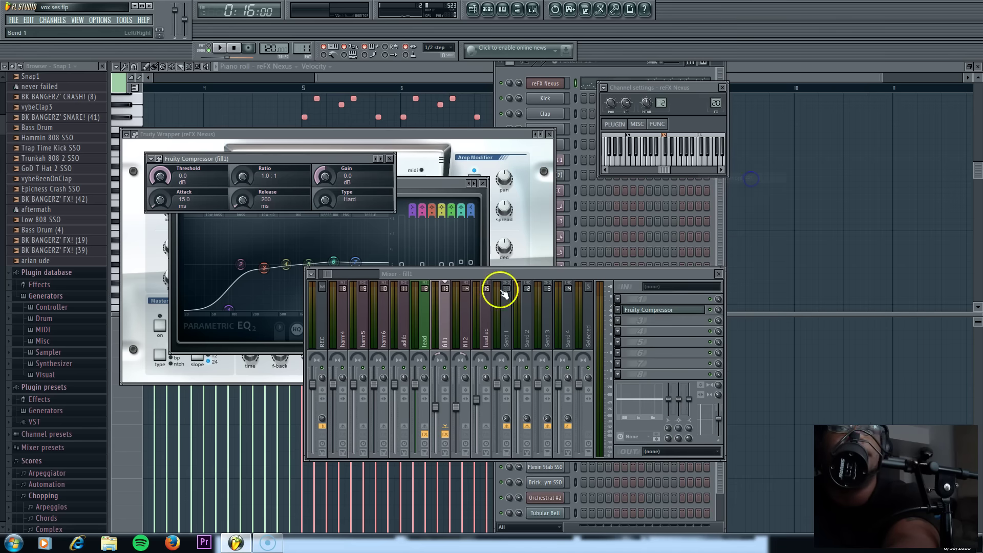
Apply the Comp1 preset to fill1's compressor and load Fruity Parametric EQ 2 with the eq1 preset into its third effect slot.
{"action": "right_click", "coordinate": [379, 158]}
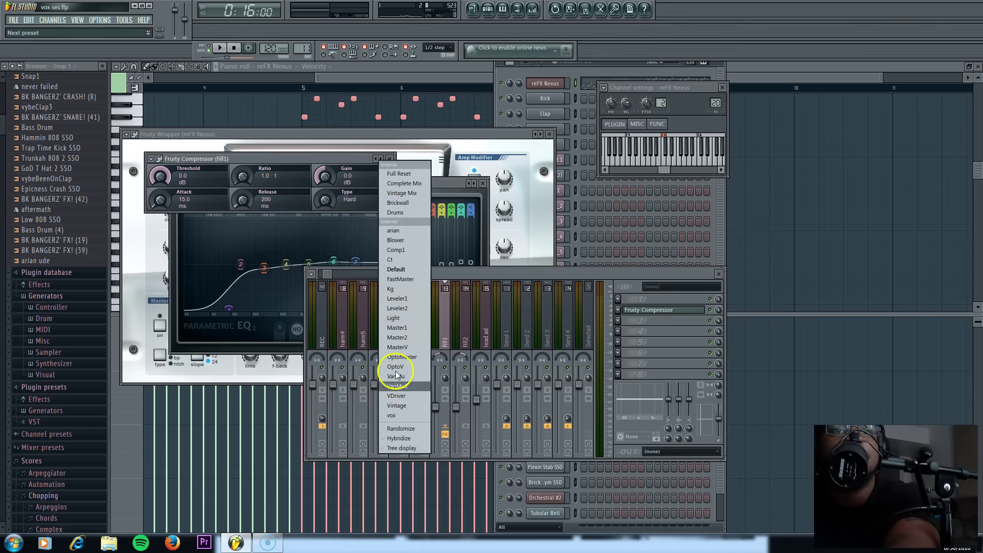
{"action": "left_click", "coordinate": [396, 250]}
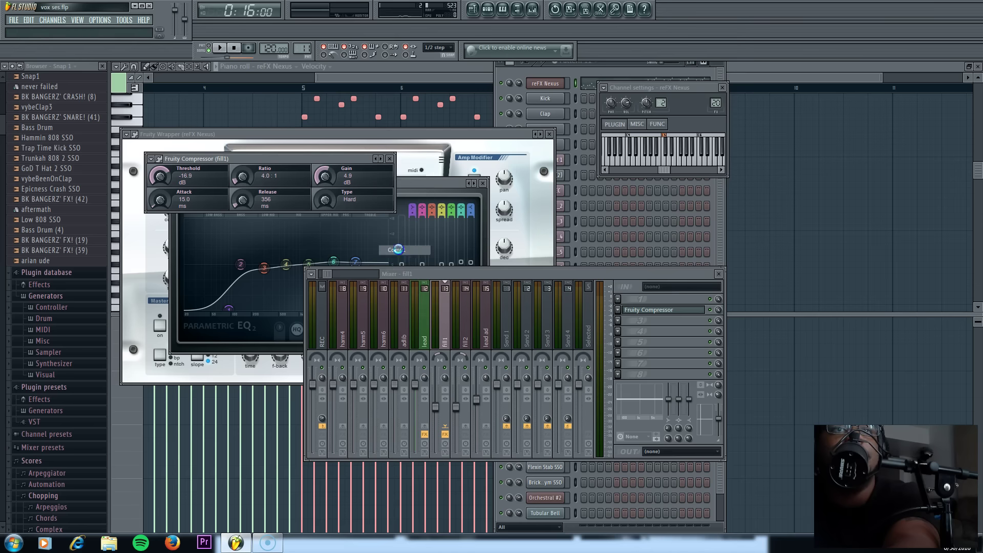
{"action": "left_click", "coordinate": [619, 321]}
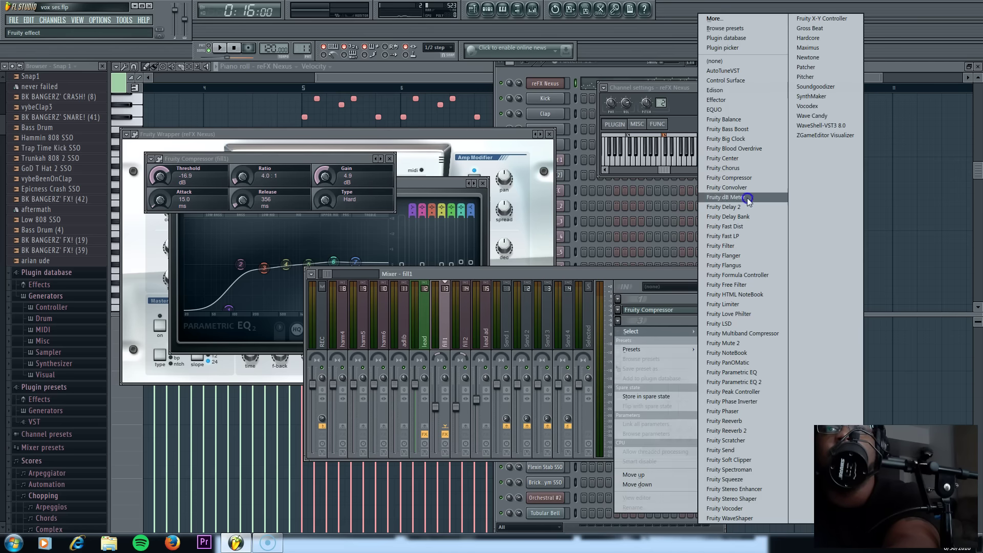
{"action": "left_click", "coordinate": [757, 393]}
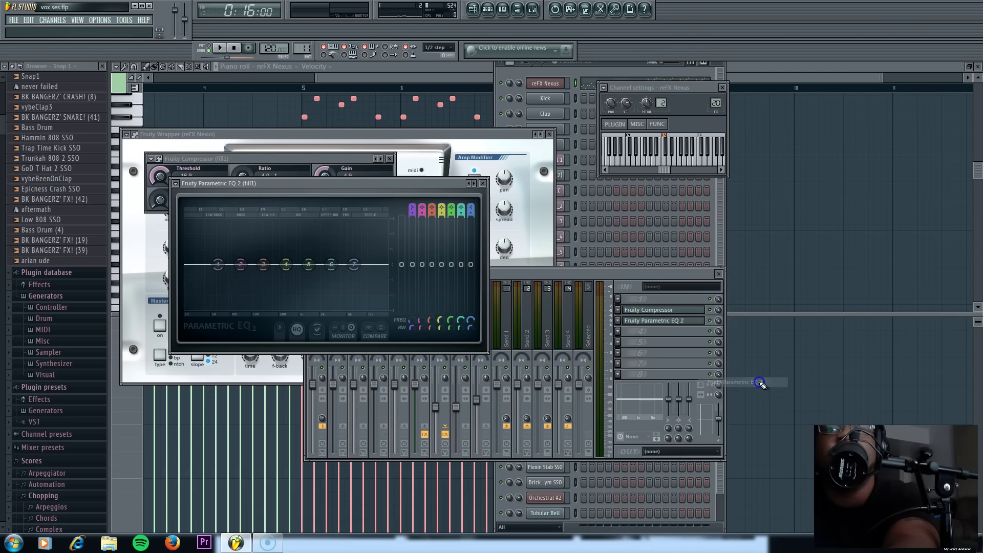
{"action": "left_click", "coordinate": [473, 183]}
{"action": "left_click", "coordinate": [497, 240]}
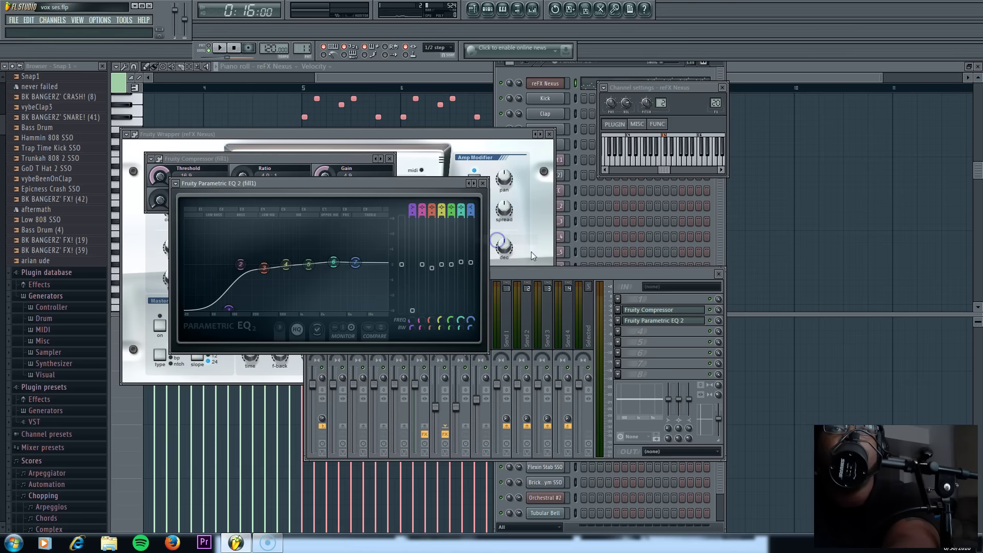
Select the fill2 mixer track and load Fruity Compressor with the Comp1 preset into its second effect slot.
{"action": "left_click", "coordinate": [527, 274]}
{"action": "left_click", "coordinate": [466, 313]}
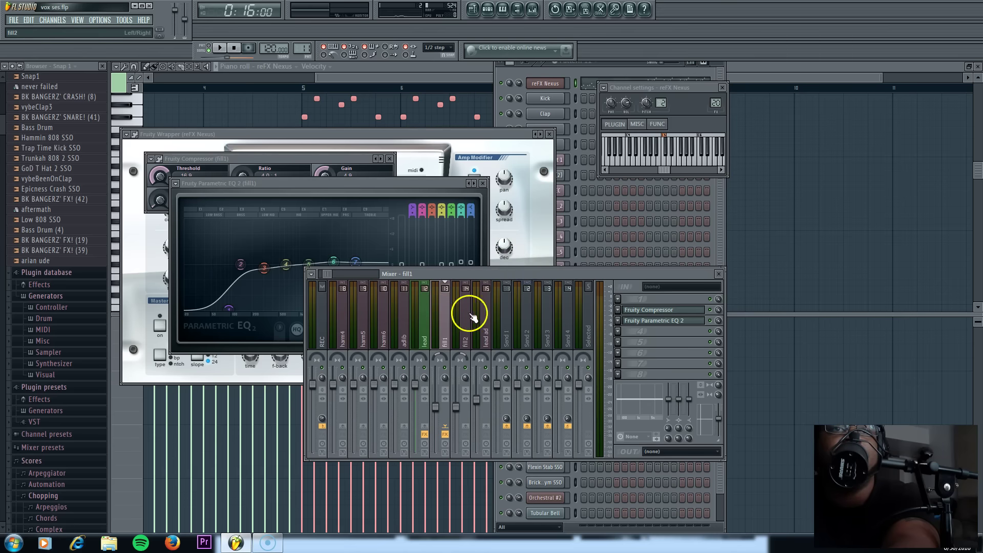
{"action": "left_click", "coordinate": [618, 320]}
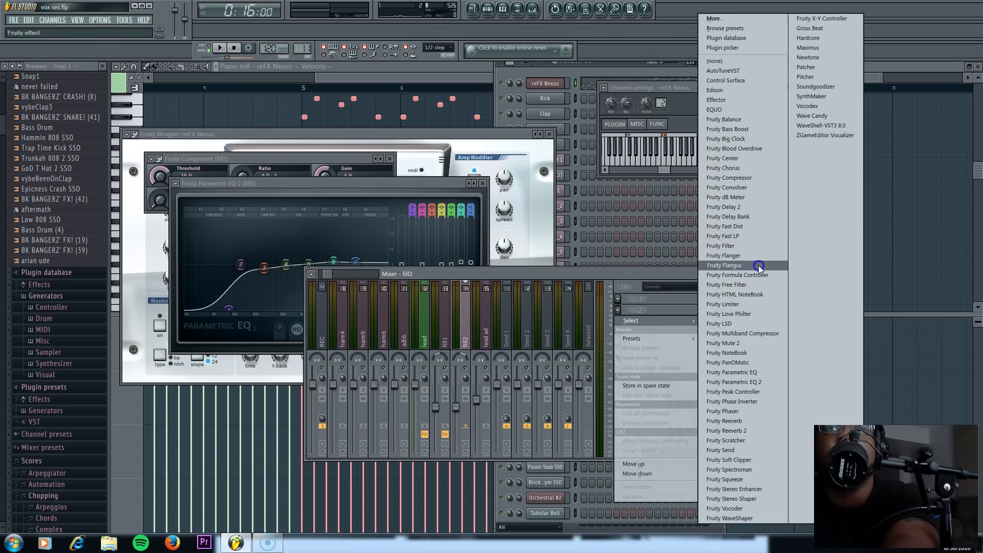
{"action": "left_click", "coordinate": [763, 178]}
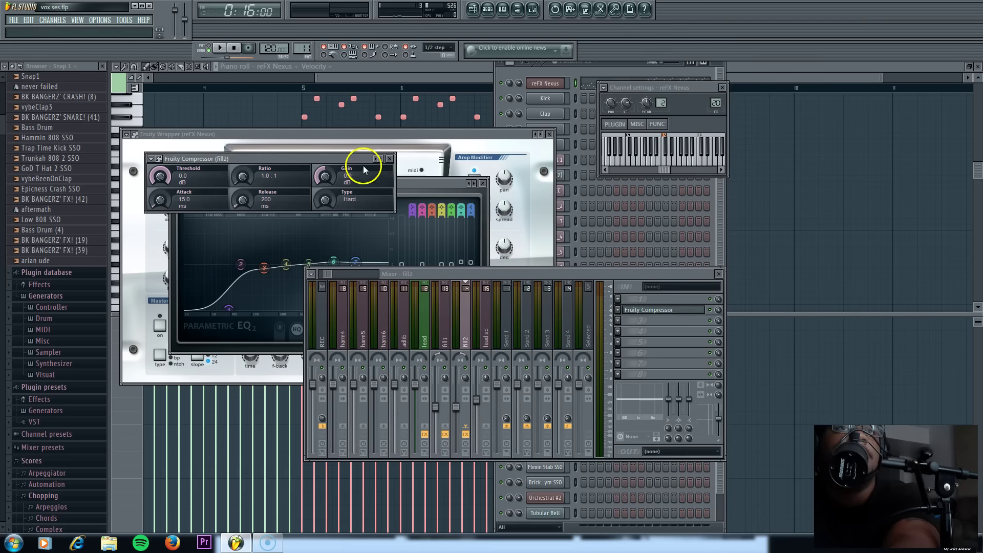
{"action": "left_click", "coordinate": [376, 159]}
{"action": "left_click", "coordinate": [390, 190]}
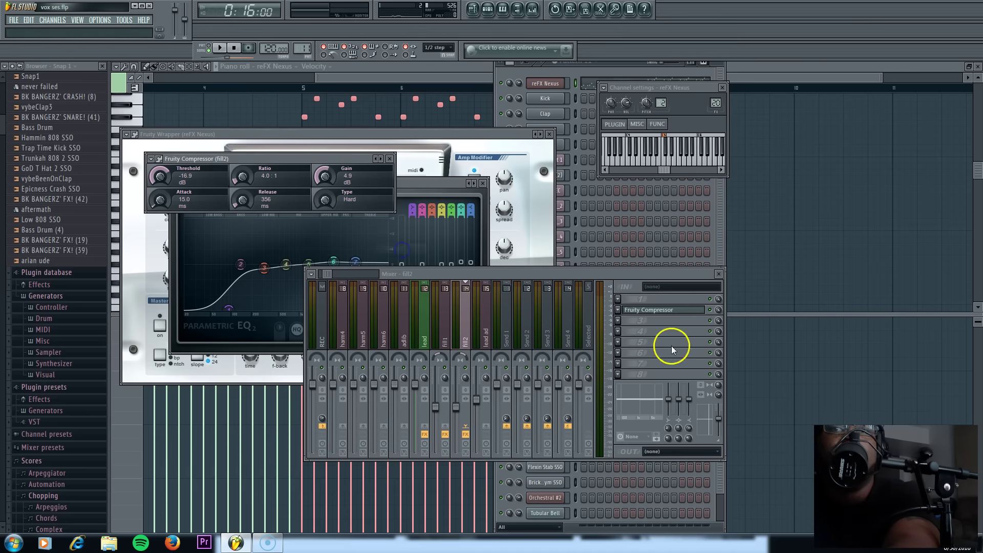
Load Fruity Parametric EQ 2 into fill2's third effect slot and apply the eq1 preset.
{"action": "left_click", "coordinate": [619, 321]}
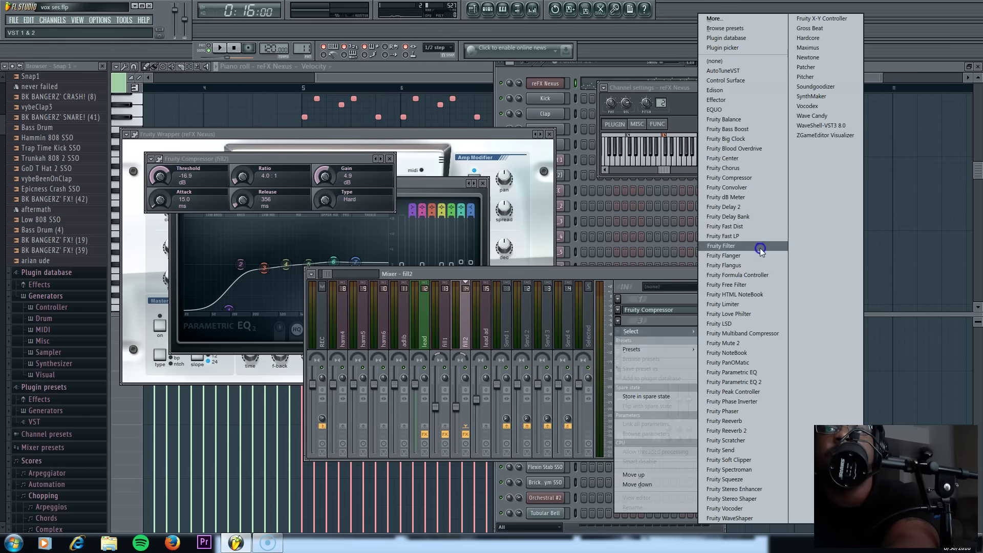
{"action": "left_click", "coordinate": [745, 383]}
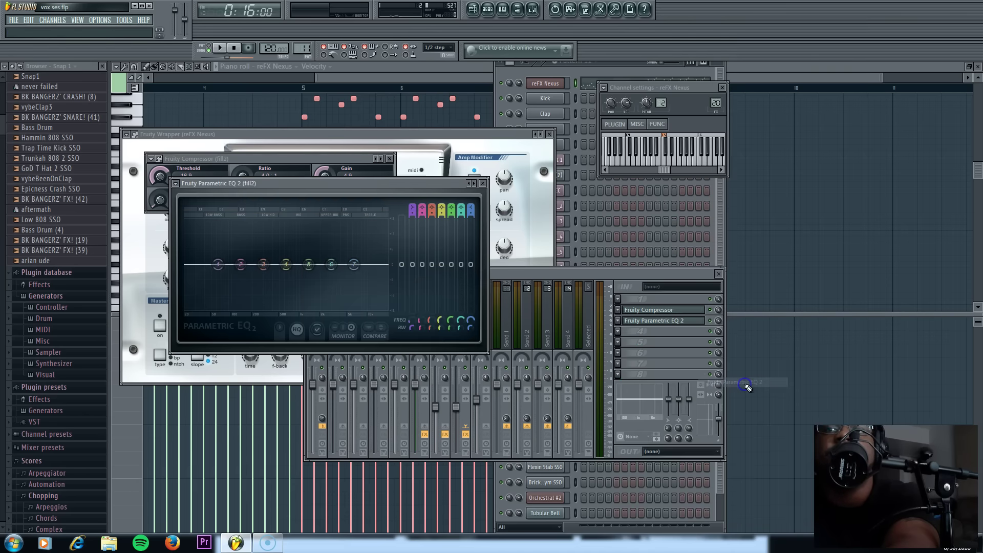
{"action": "left_click", "coordinate": [472, 184]}
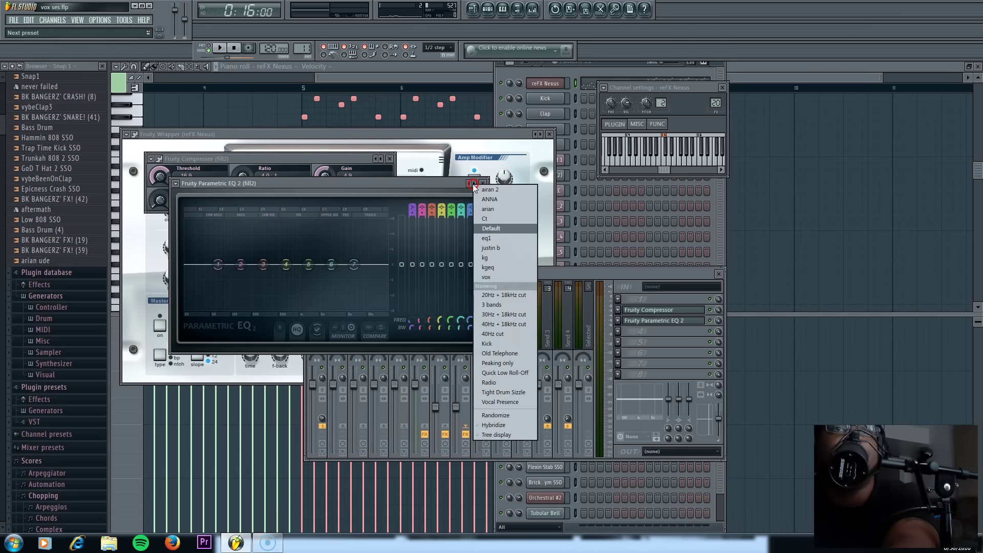
{"action": "left_click", "coordinate": [499, 238]}
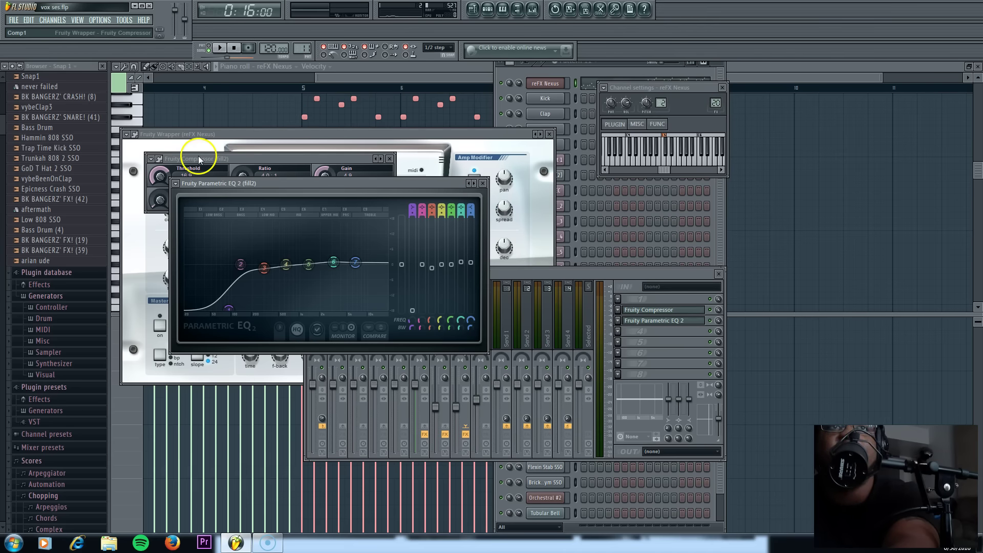
Play back the mix with the mixer brought forward and moved up slightly, and save the project.
{"action": "key", "text": "space"}
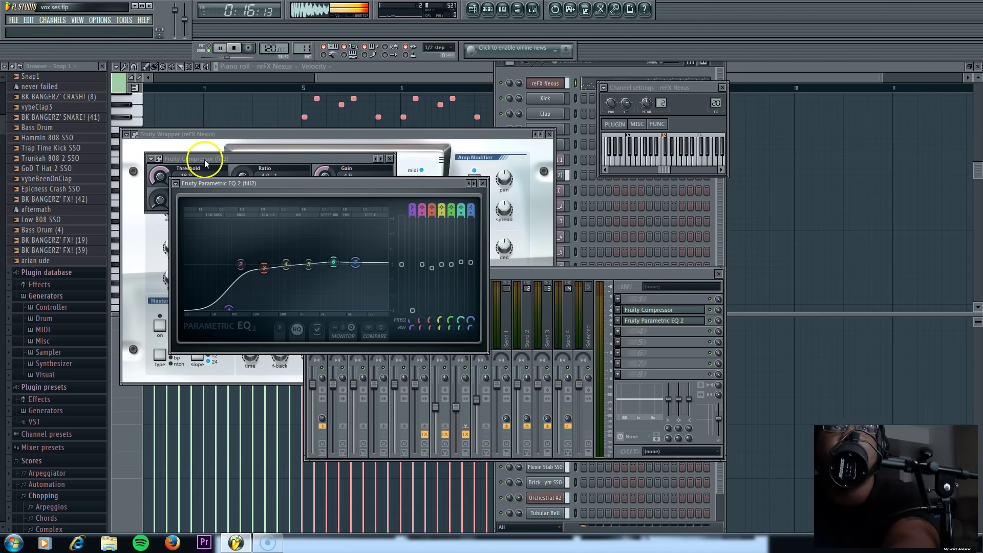
{"action": "left_click", "coordinate": [518, 272]}
{"action": "left_click_drag", "start_coordinate": [518, 273], "coordinate": [518, 257]}
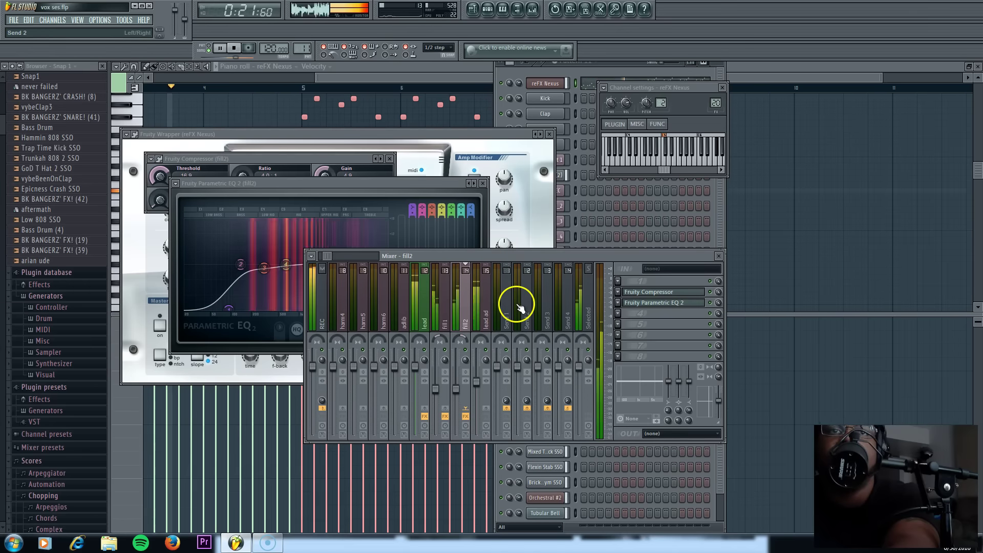
{"action": "left_click", "coordinate": [15, 21]}
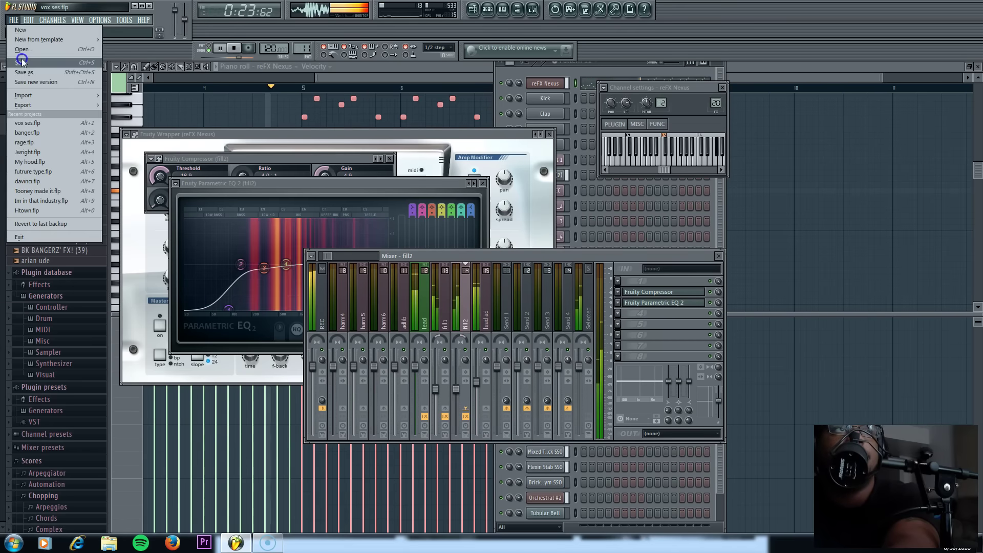
{"action": "left_click", "coordinate": [22, 63]}
{"action": "key", "text": "space"}
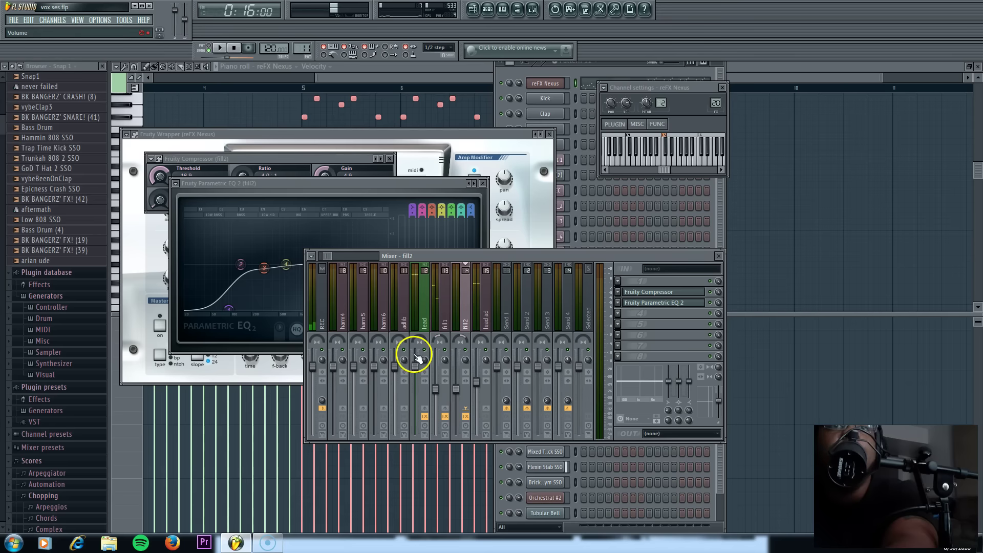
Raise the lead's volume to 103% and fill2's to 70%, nudge fill1's level up during playback, and save the project.
{"action": "left_click", "coordinate": [427, 317]}
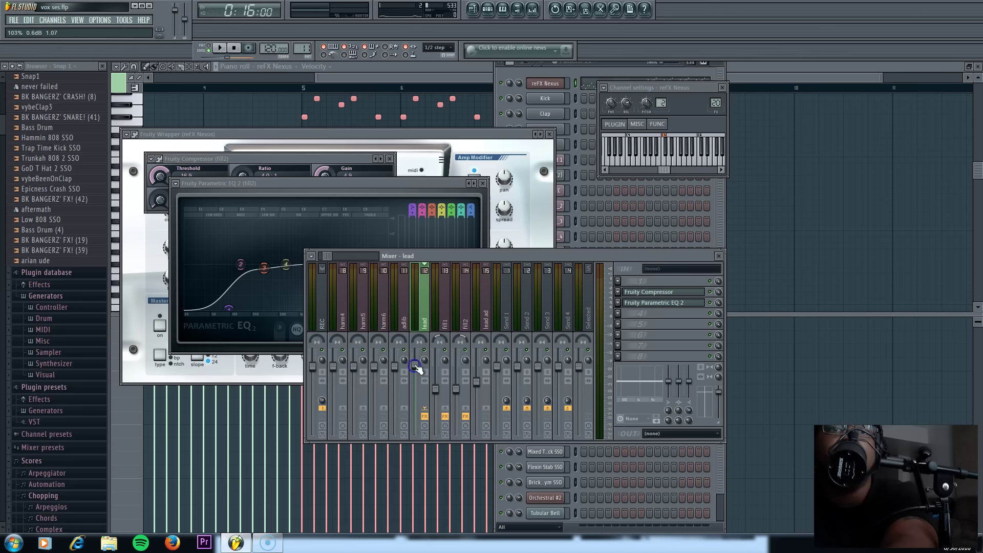
{"action": "key", "text": "space"}
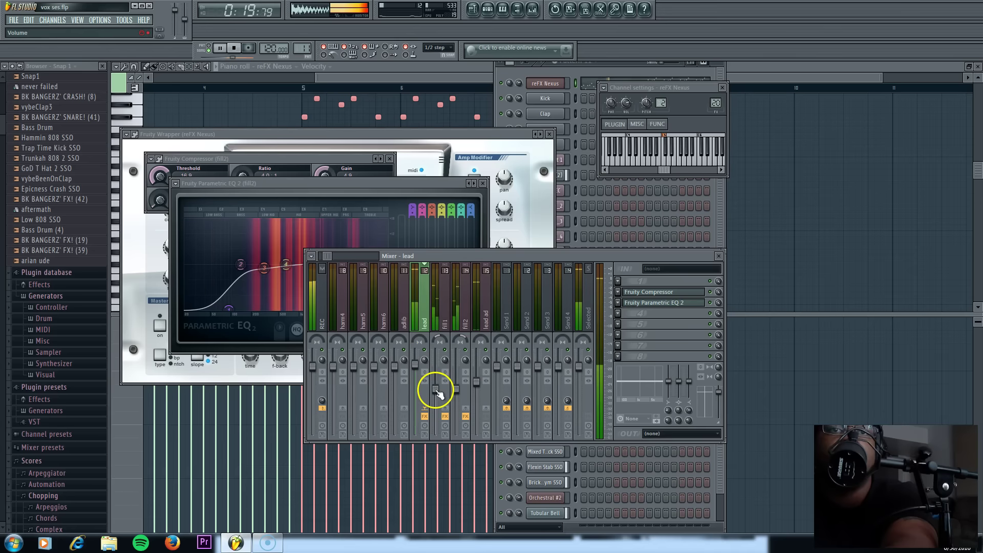
{"action": "left_click_drag", "start_coordinate": [437, 390], "coordinate": [456, 387]}
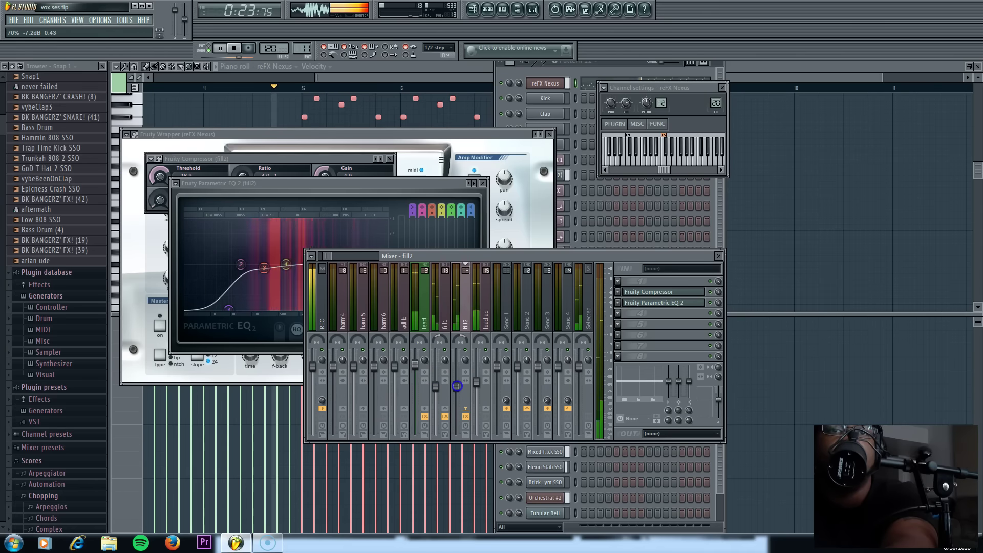
{"action": "left_click", "coordinate": [436, 387]}
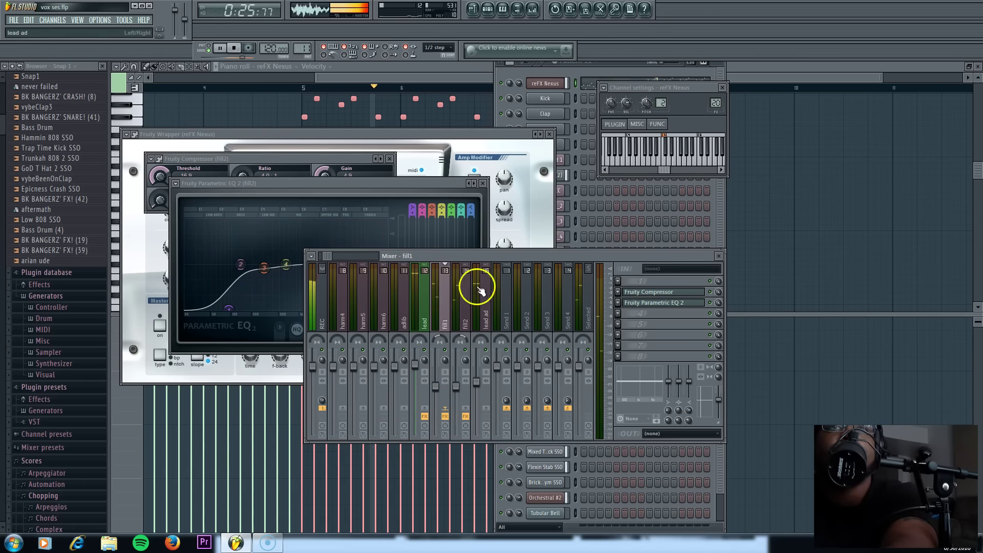
{"action": "key", "text": "space"}
{"action": "left_click", "coordinate": [14, 20]}
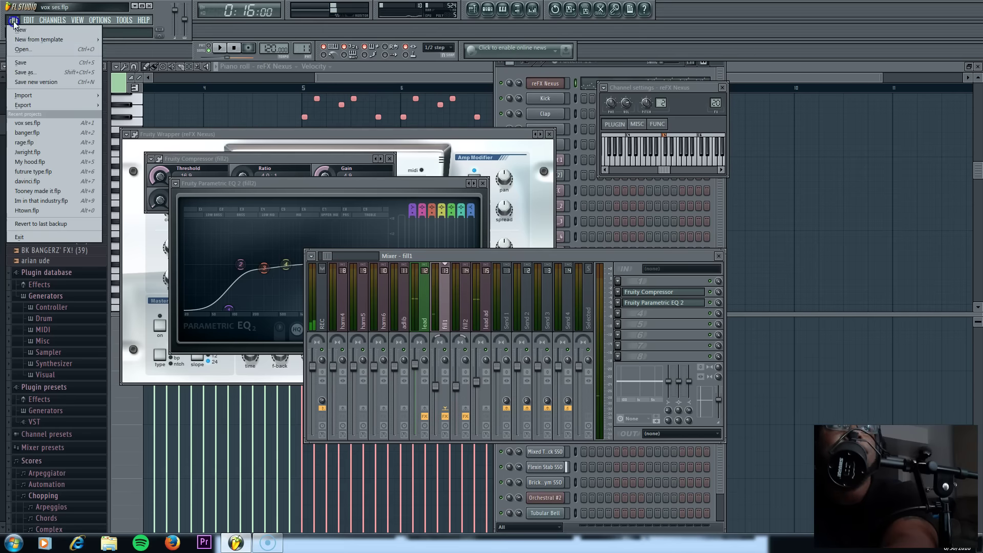
{"action": "left_click", "coordinate": [31, 66]}
Close the reFX Nexus plugin window, its channel settings, and the mixer.
{"action": "left_click", "coordinate": [551, 71]}
{"action": "left_click", "coordinate": [552, 82]}
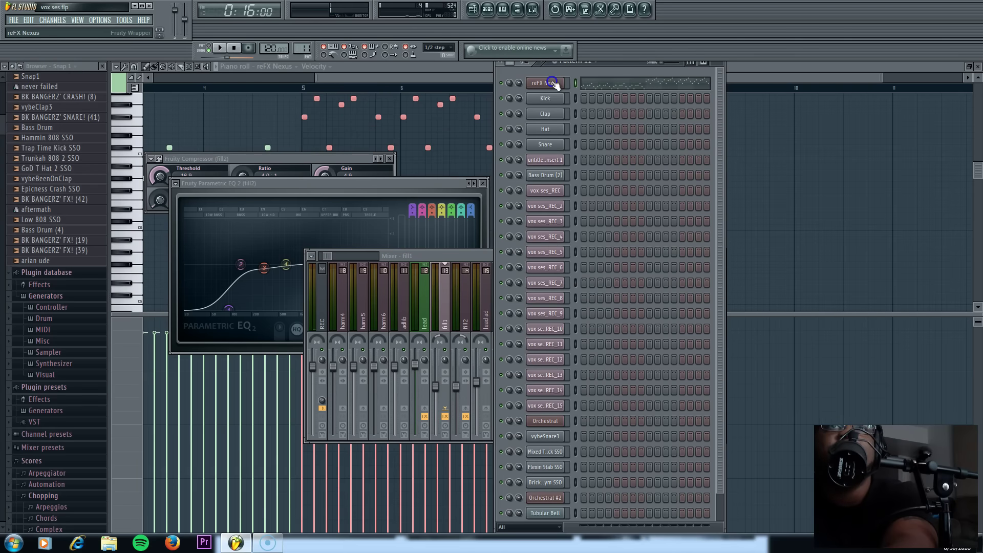
{"action": "left_click", "coordinate": [547, 82]}
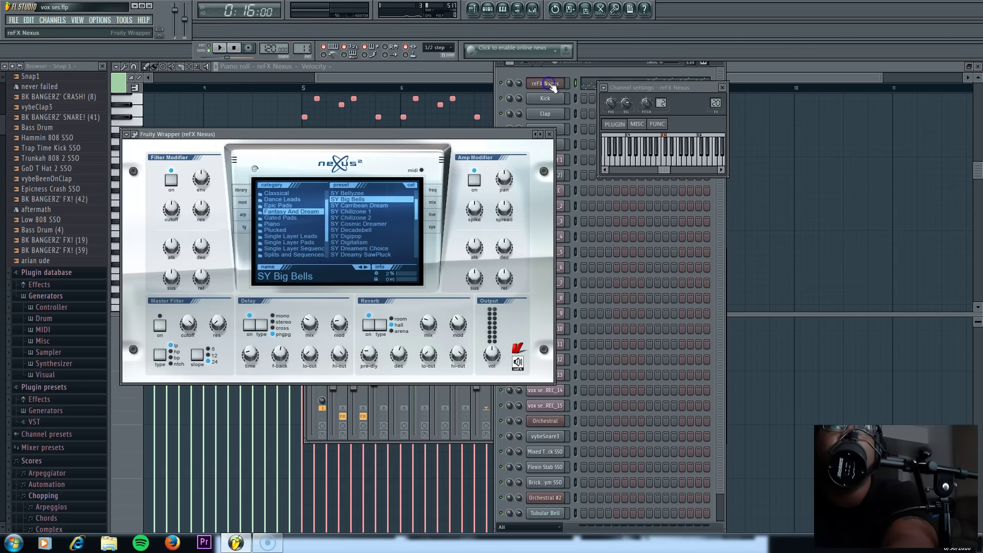
{"action": "left_click", "coordinate": [547, 134]}
{"action": "left_click", "coordinate": [722, 88]}
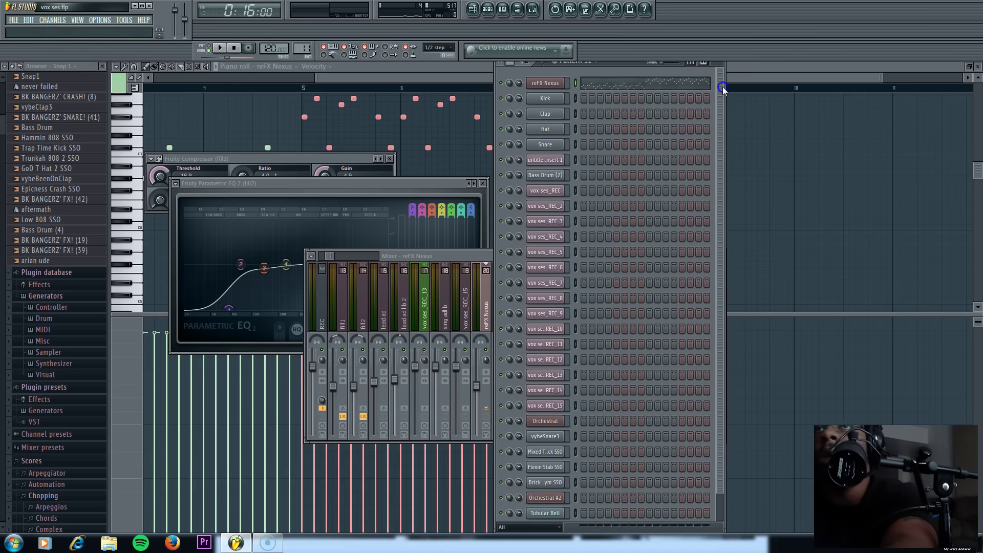
{"action": "left_click_drag", "start_coordinate": [487, 251], "coordinate": [419, 237]}
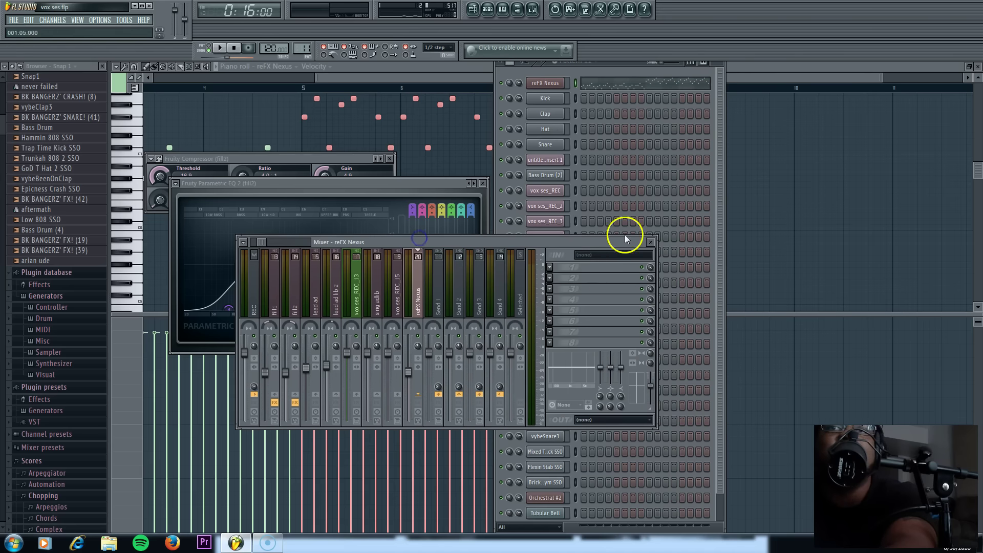
{"action": "left_click", "coordinate": [651, 242]}
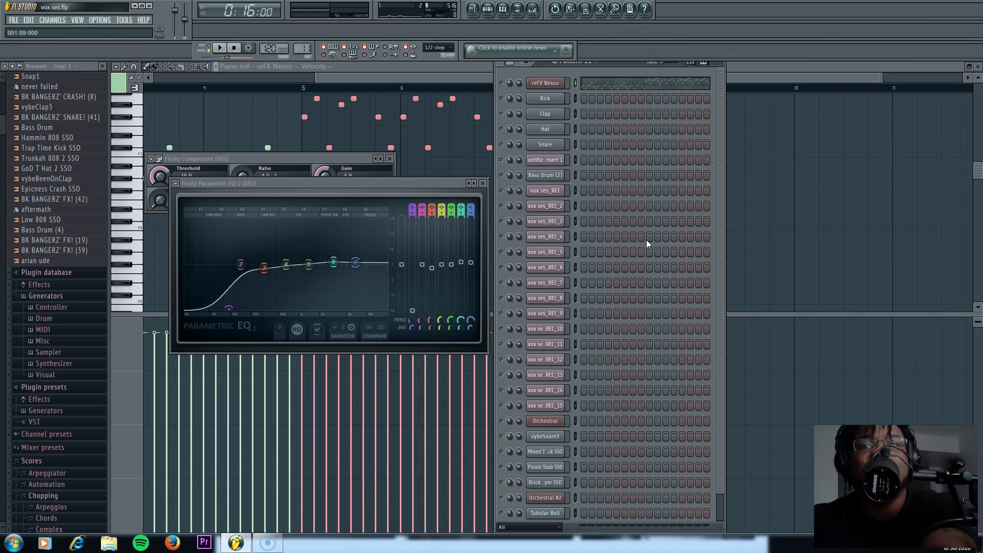
Play the song to listen to the mix and reopen the mixer.
{"action": "left_click", "coordinate": [217, 47]}
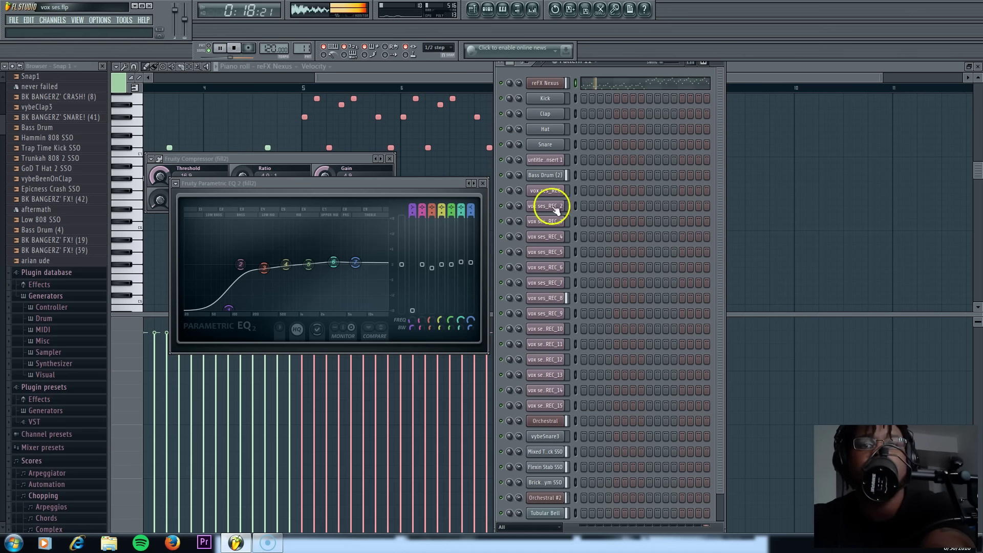
{"action": "scroll", "coordinate": [709, 336], "scroll_direction": "down", "scroll_amount": 2}
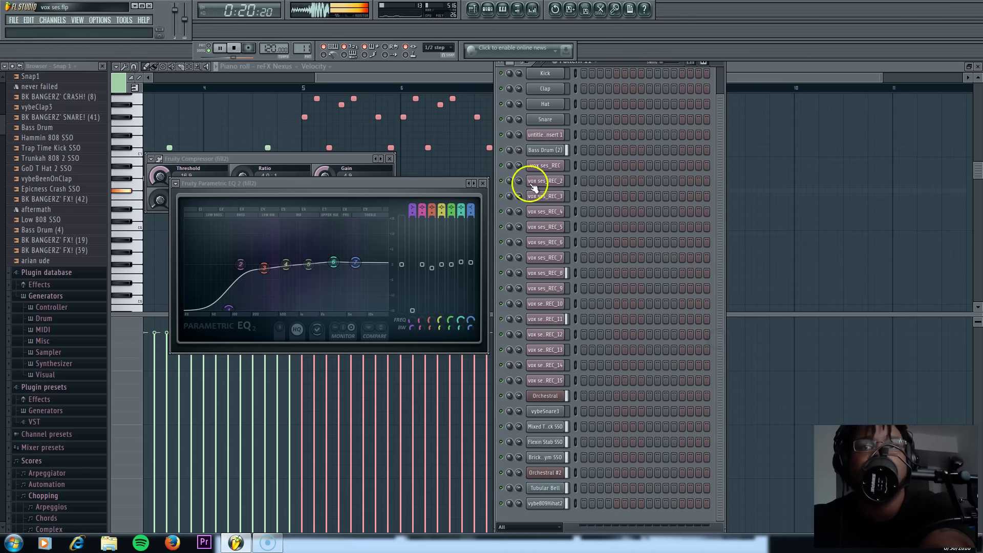
{"action": "left_click", "coordinate": [532, 9]}
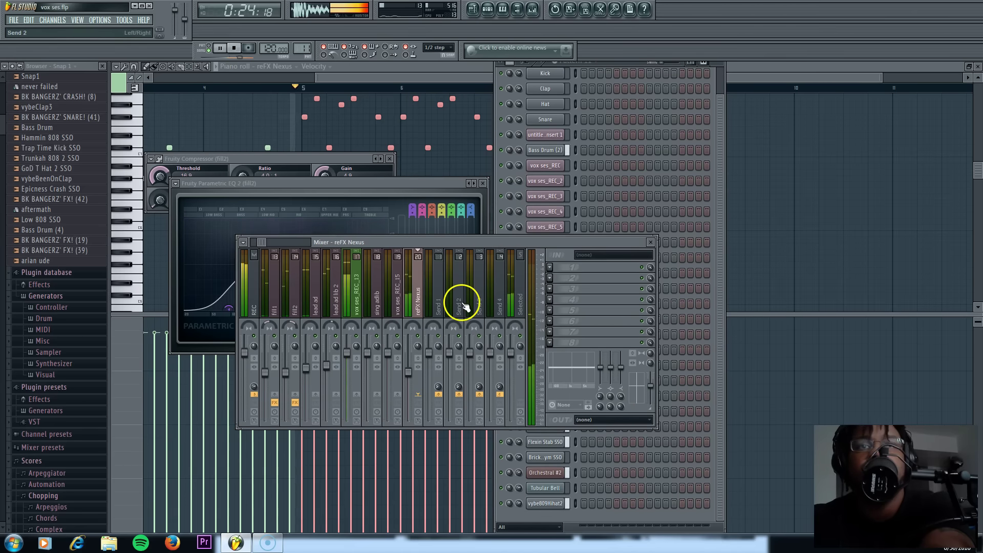
{"action": "key", "text": "space"}
Load Fruity Reeverb in the Send 1 track's second effect slot and switch to its next preset.
{"action": "left_click", "coordinate": [440, 299]}
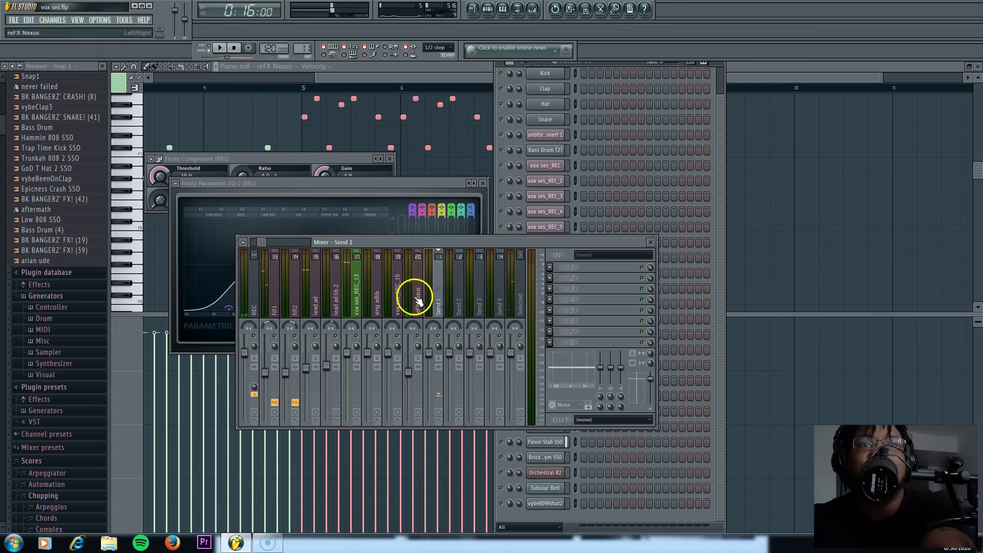
{"action": "left_click", "coordinate": [419, 298]}
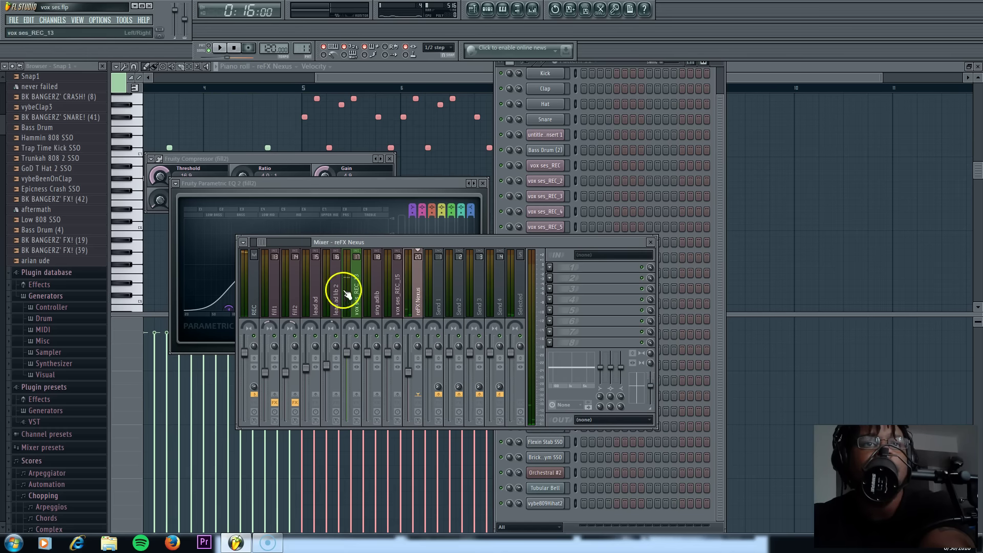
{"action": "scroll", "coordinate": [263, 242], "scroll_direction": "left", "scroll_amount": 3}
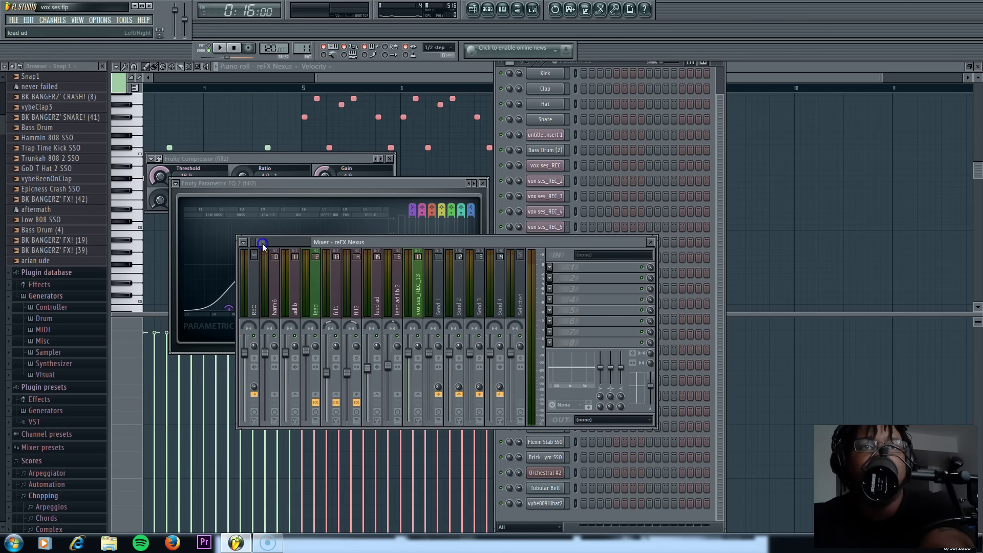
{"action": "left_click", "coordinate": [439, 289]}
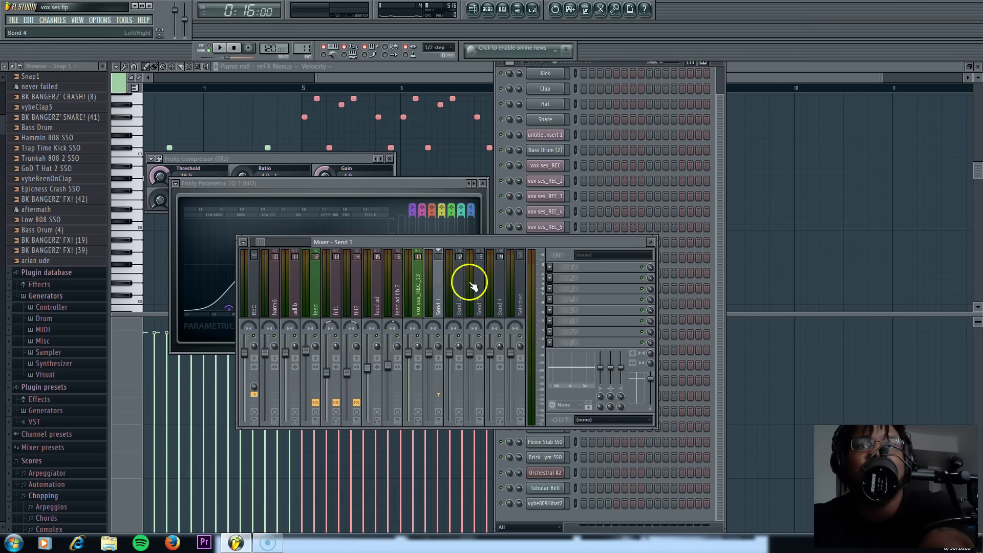
{"action": "left_click", "coordinate": [550, 280]}
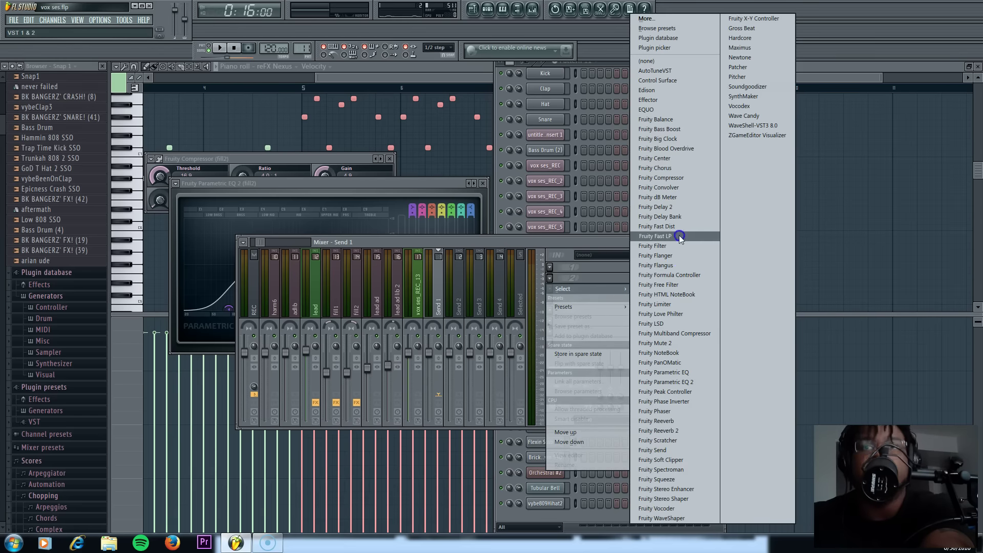
{"action": "left_click", "coordinate": [685, 420]}
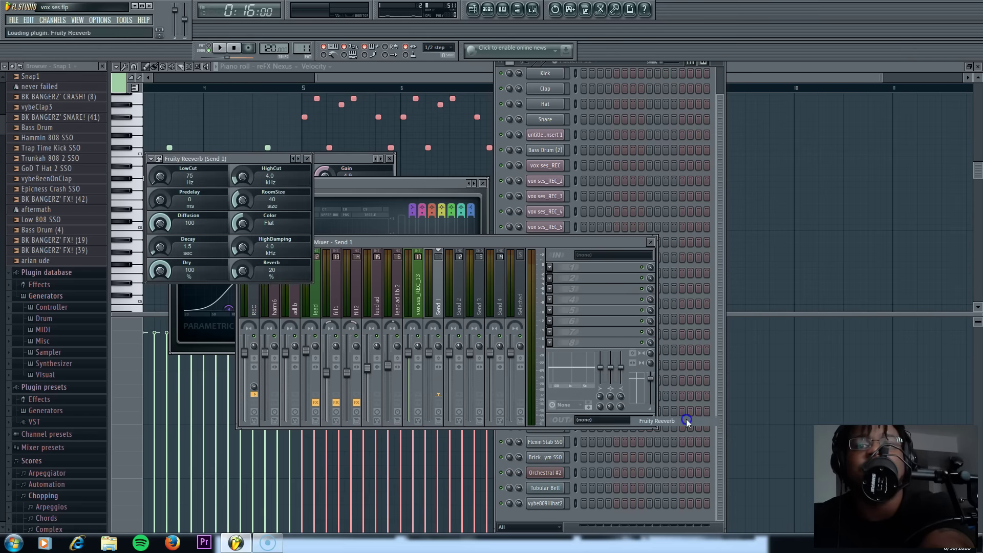
{"action": "left_click", "coordinate": [293, 158]}
Move the Fruity Reeverb window clear of the EQ, set its decay to 1.0 sec and reverb to 20%, and save the project.
{"action": "left_click", "coordinate": [14, 21]}
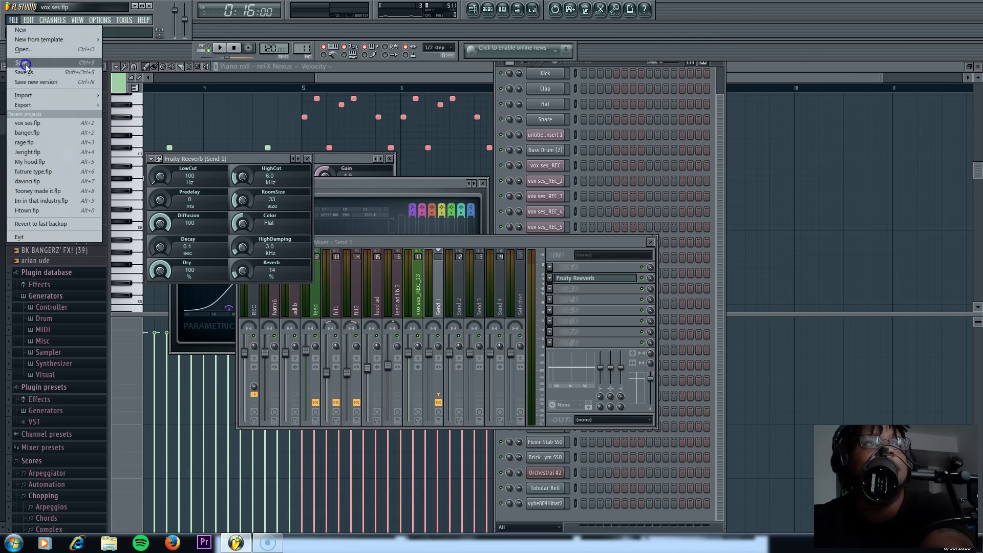
{"action": "left_click_drag", "start_coordinate": [242, 158], "coordinate": [685, 168]}
{"action": "left_click", "coordinate": [596, 251]}
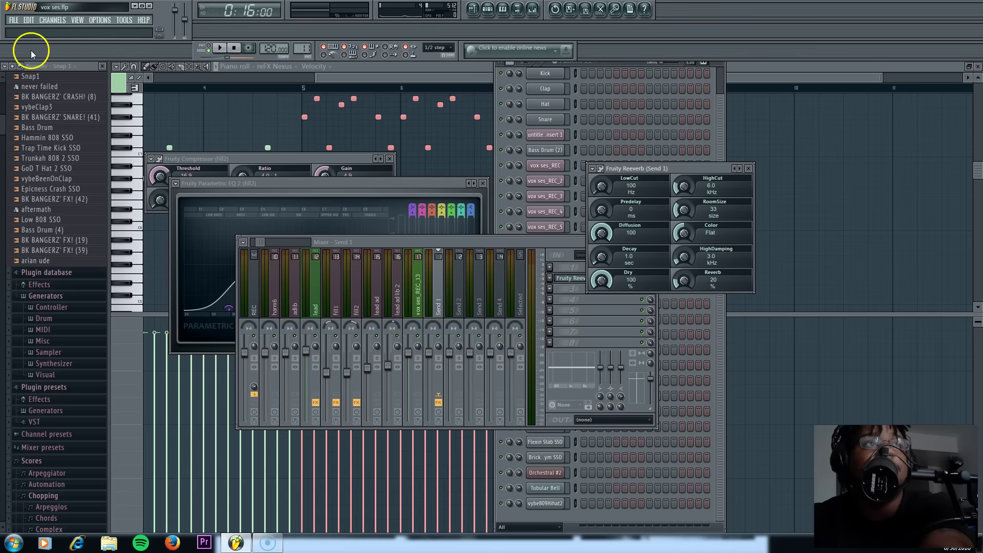
{"action": "left_click", "coordinate": [14, 20]}
{"action": "left_click", "coordinate": [23, 62]}
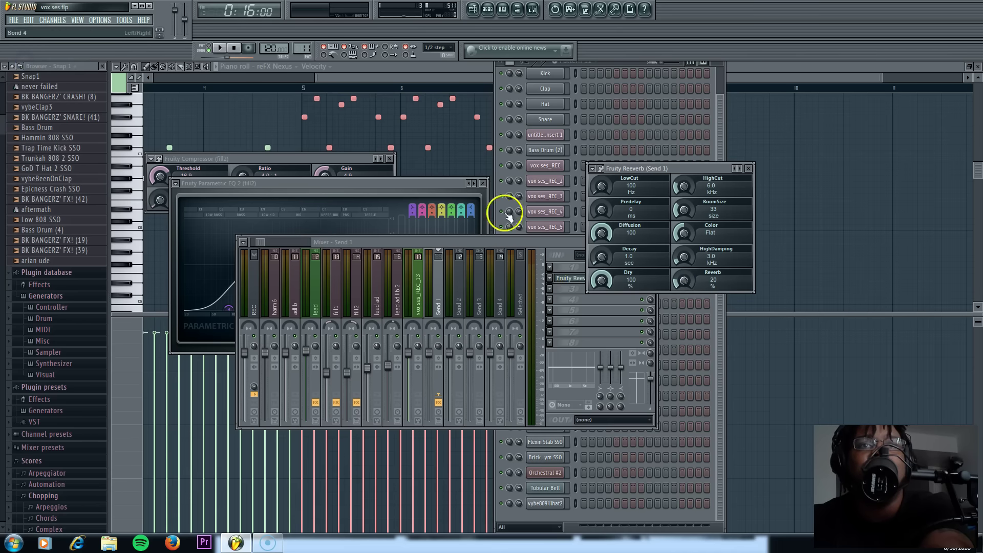
Play the song and raise the send levels of the lead, fill1 and fill2 tracks to Send 1.
{"action": "left_click", "coordinate": [467, 241]}
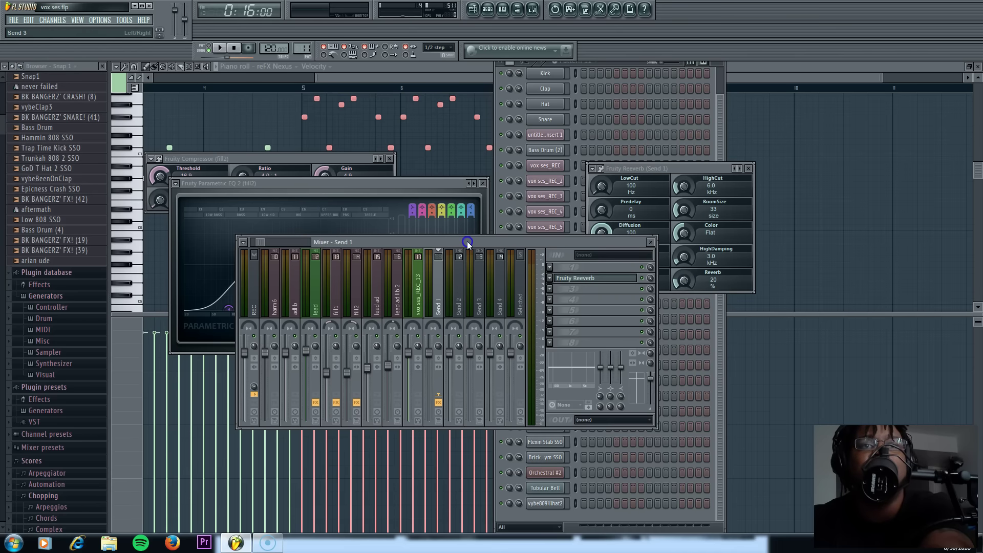
{"action": "key", "text": "space"}
{"action": "left_click", "coordinate": [317, 309]}
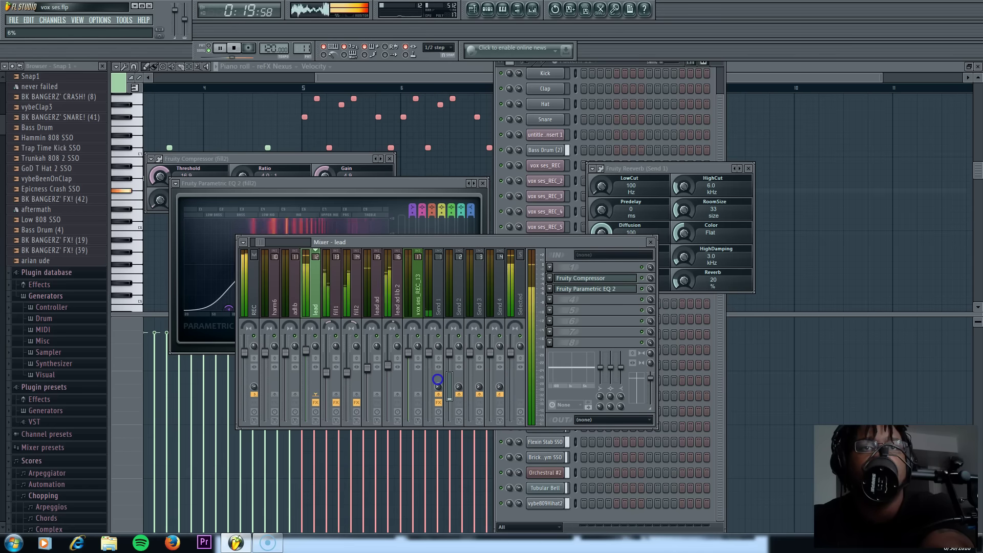
{"action": "left_click", "coordinate": [334, 292]}
{"action": "left_click_drag", "start_coordinate": [439, 389], "coordinate": [436, 369]}
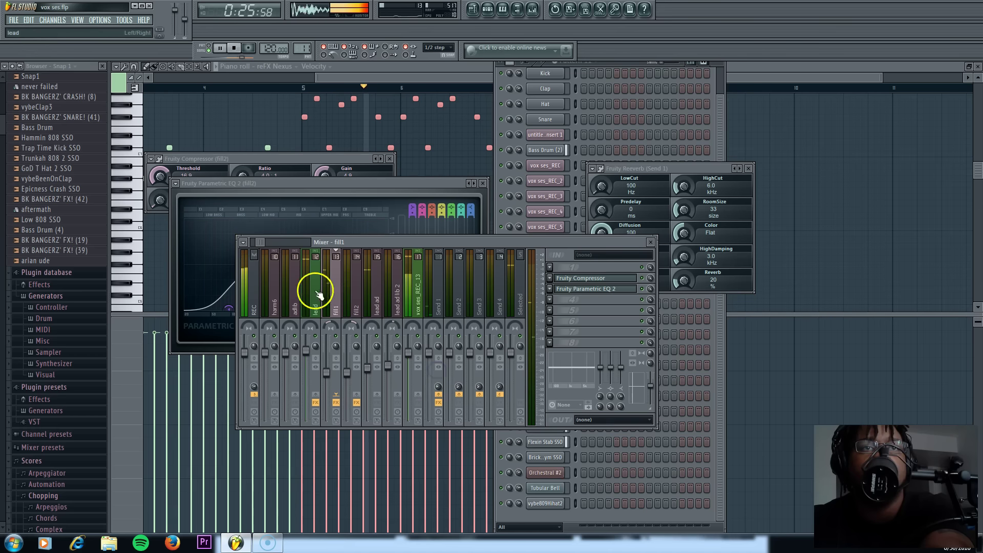
{"action": "left_click", "coordinate": [356, 294]}
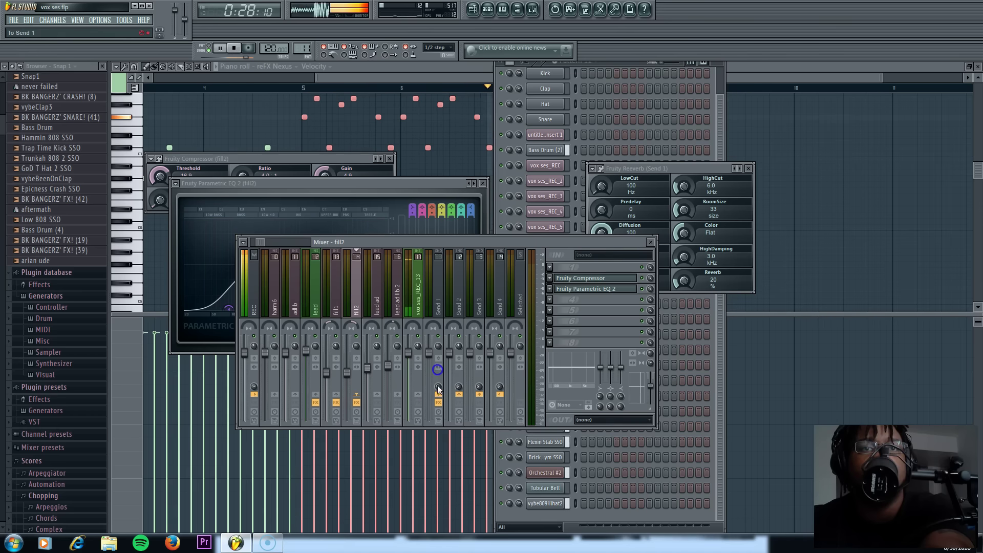
{"action": "key", "text": "space"}
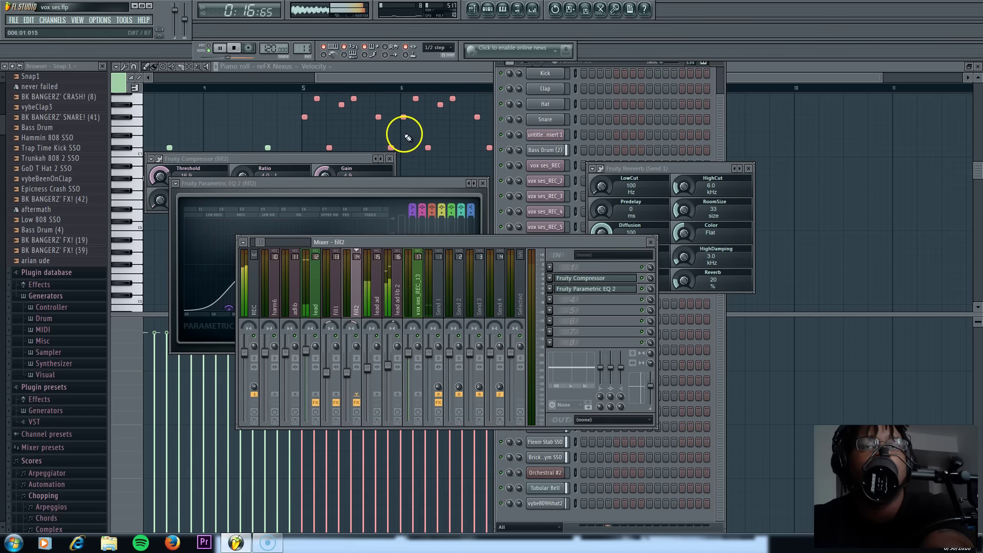
Open the reFX Nexus channel and set its mixer track volume to 68% during playback.
{"action": "left_click", "coordinate": [338, 292]}
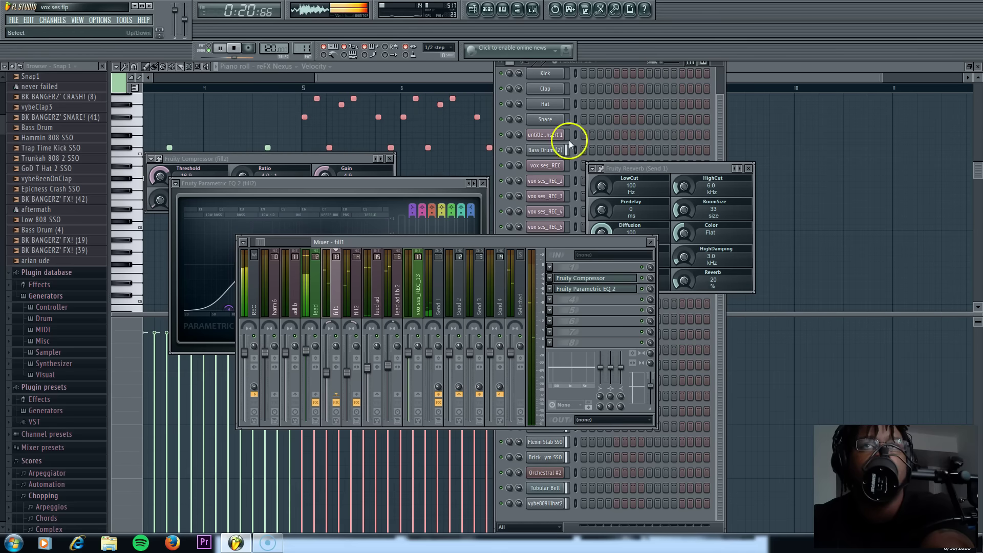
{"action": "left_click_drag", "start_coordinate": [720, 109], "coordinate": [727, 64]}
{"action": "left_click", "coordinate": [546, 80]}
{"action": "left_click", "coordinate": [491, 341]}
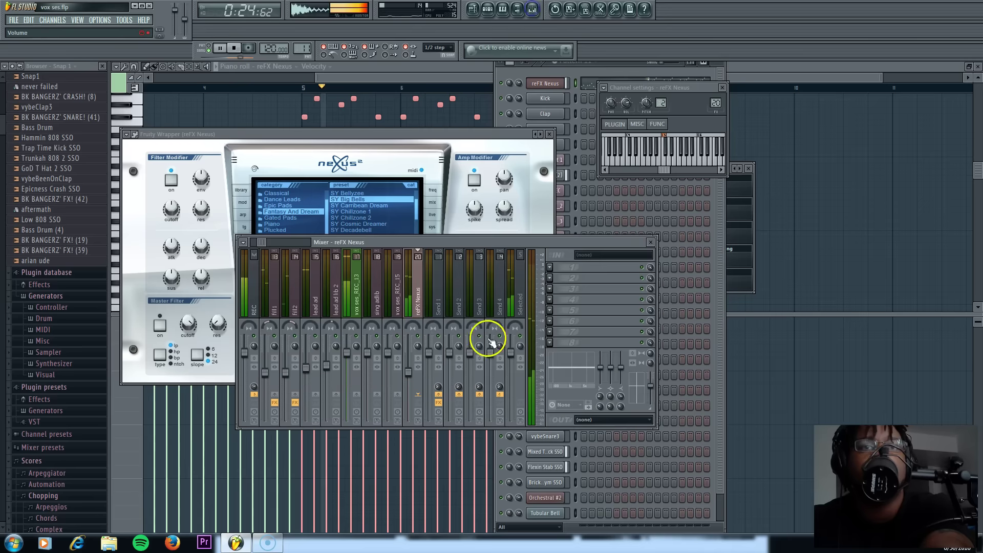
{"action": "left_click_drag", "start_coordinate": [408, 372], "coordinate": [409, 375]}
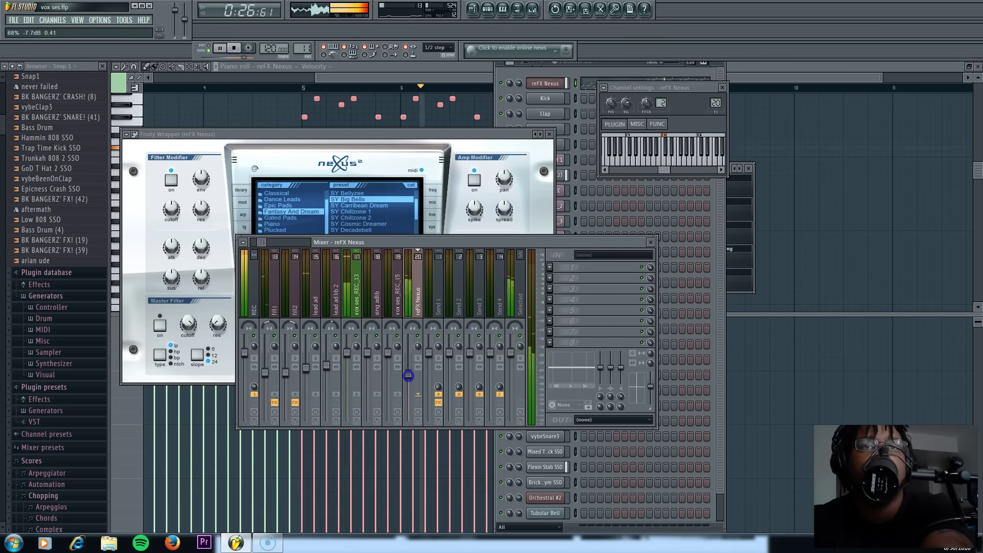
Bring the channel rack forward, save the project, and stop playback.
{"action": "left_click", "coordinate": [545, 69]}
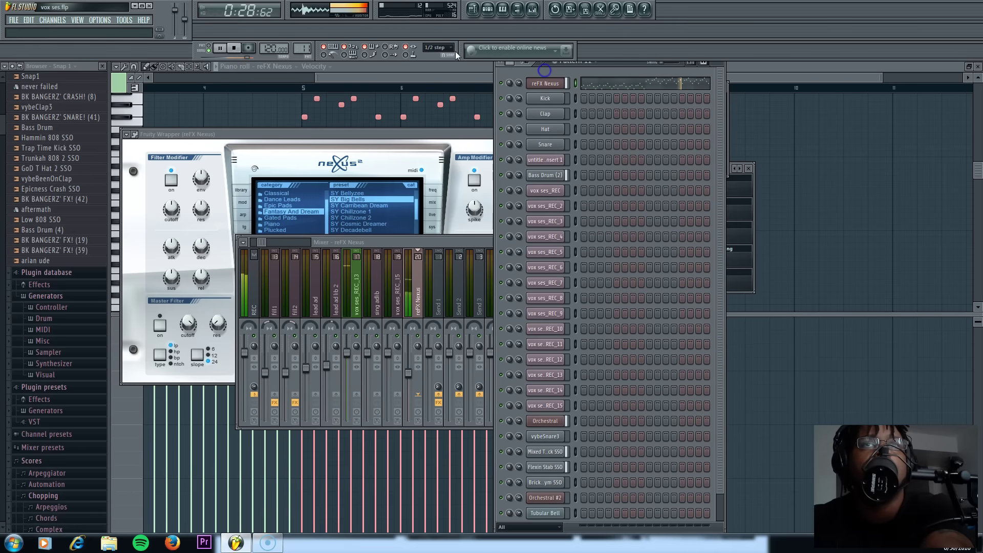
{"action": "left_click", "coordinate": [16, 20]}
{"action": "left_click", "coordinate": [22, 63]}
{"action": "key", "text": "space"}
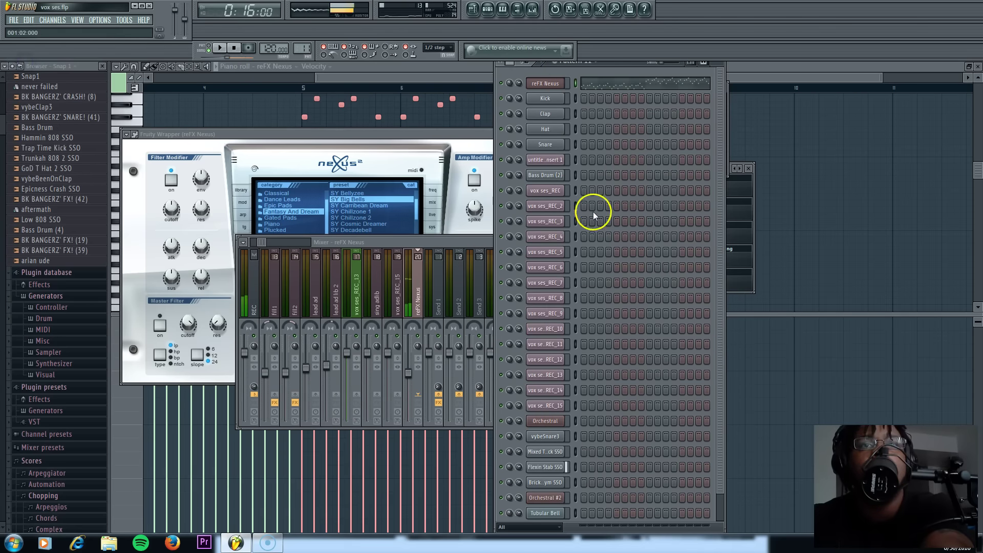
Load WaveShell-VST3 8.0 in the Send 2 track's second effect slot and choose the CLA Guitars Stereo plugin.
{"action": "left_click", "coordinate": [451, 282]}
{"action": "left_click", "coordinate": [459, 281]}
{"action": "left_click", "coordinate": [547, 282]}
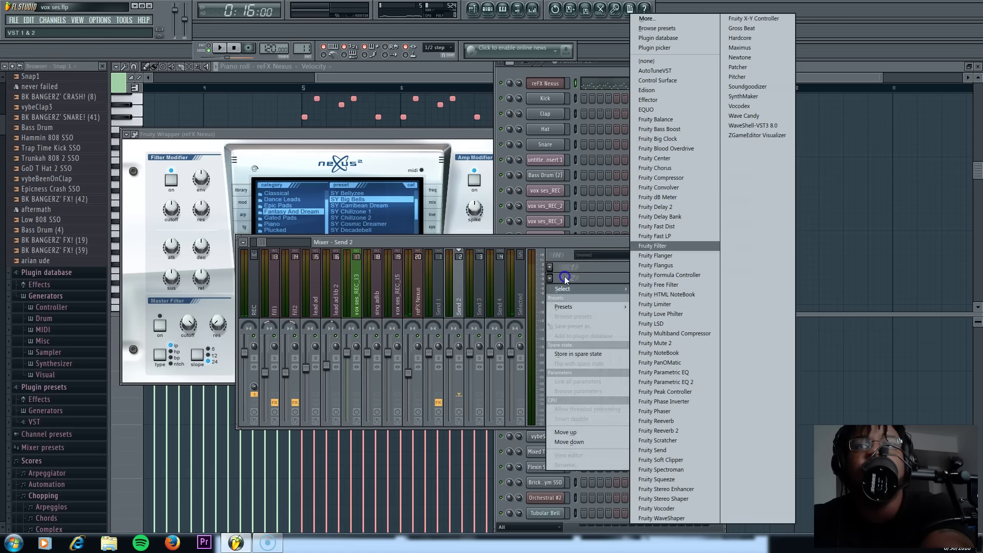
{"action": "left_click", "coordinate": [770, 126]}
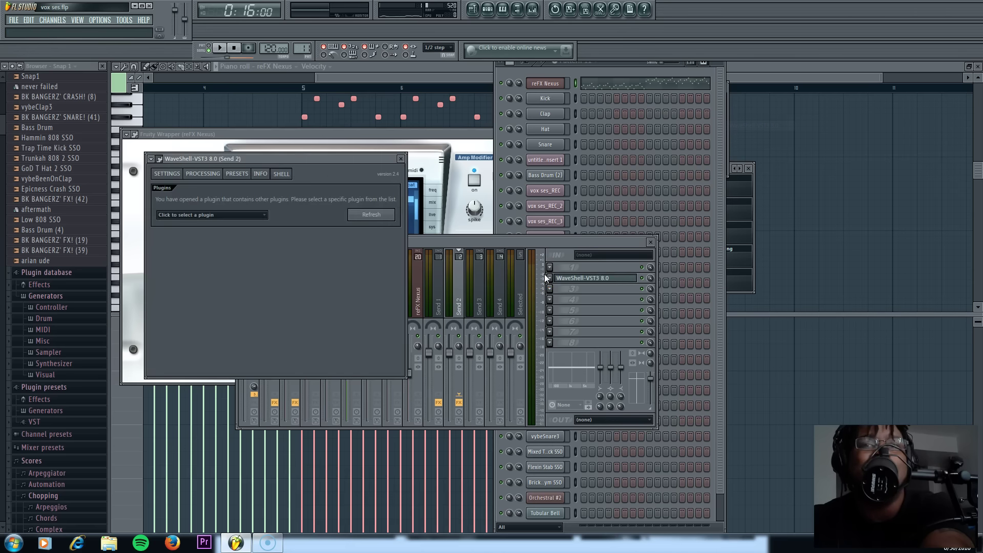
{"action": "left_click", "coordinate": [247, 214]}
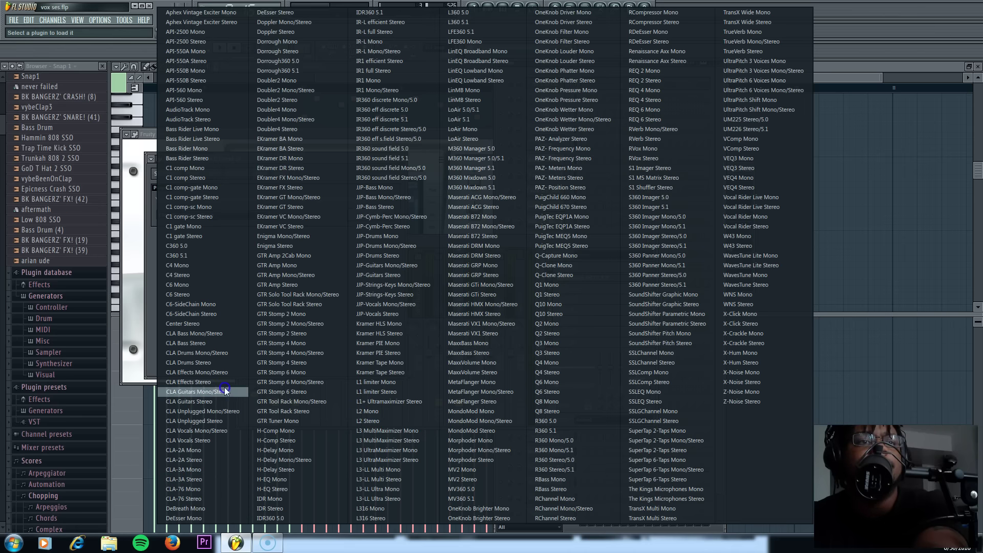
{"action": "left_click", "coordinate": [223, 402]}
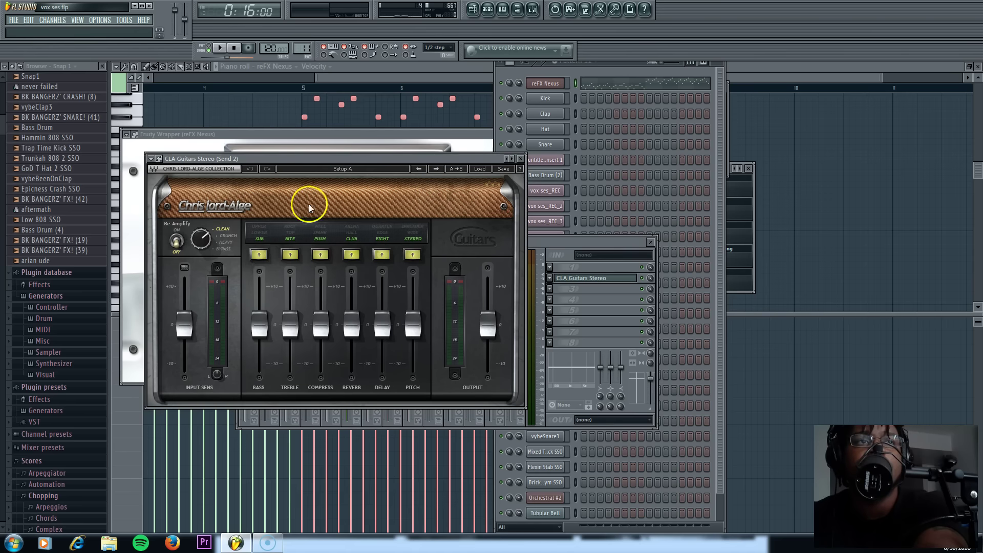
Reopen the mixer, find the fill tracks, and raise fill2's send level to Send 2 during playback.
{"action": "left_click", "coordinate": [552, 75]}
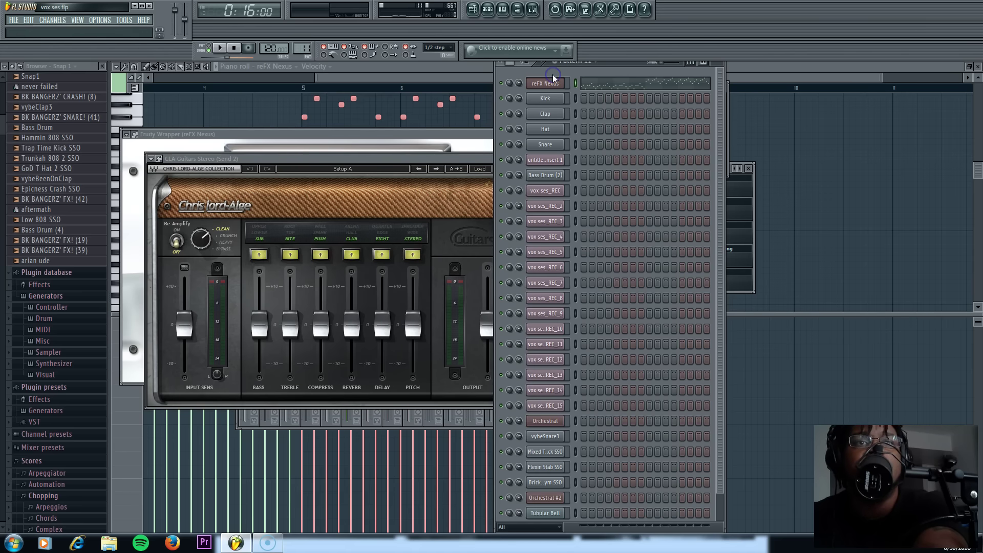
{"action": "left_click", "coordinate": [533, 9]}
{"action": "left_click", "coordinate": [377, 296]}
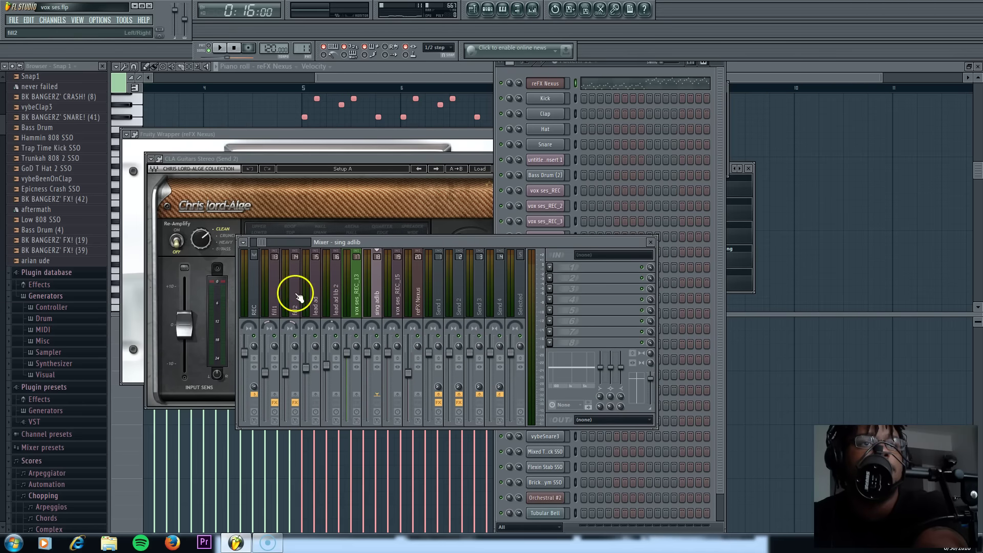
{"action": "left_click_drag", "start_coordinate": [257, 241], "coordinate": [253, 241]}
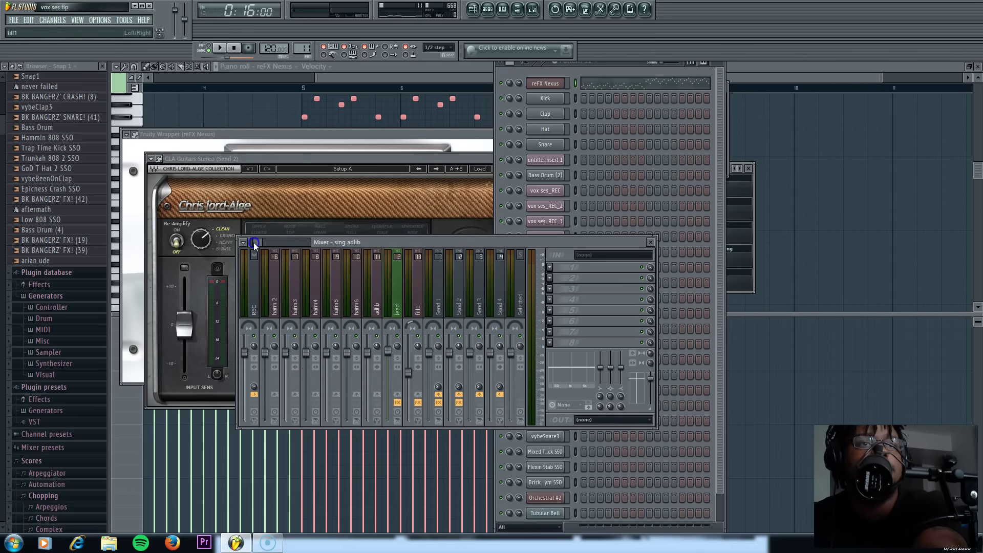
{"action": "left_click", "coordinate": [291, 304]}
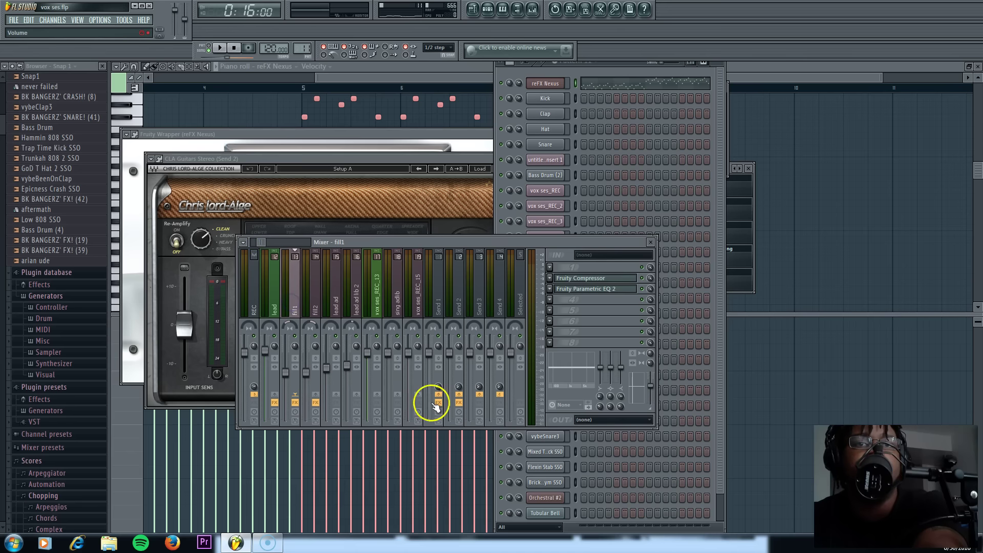
{"action": "left_click", "coordinate": [312, 302]}
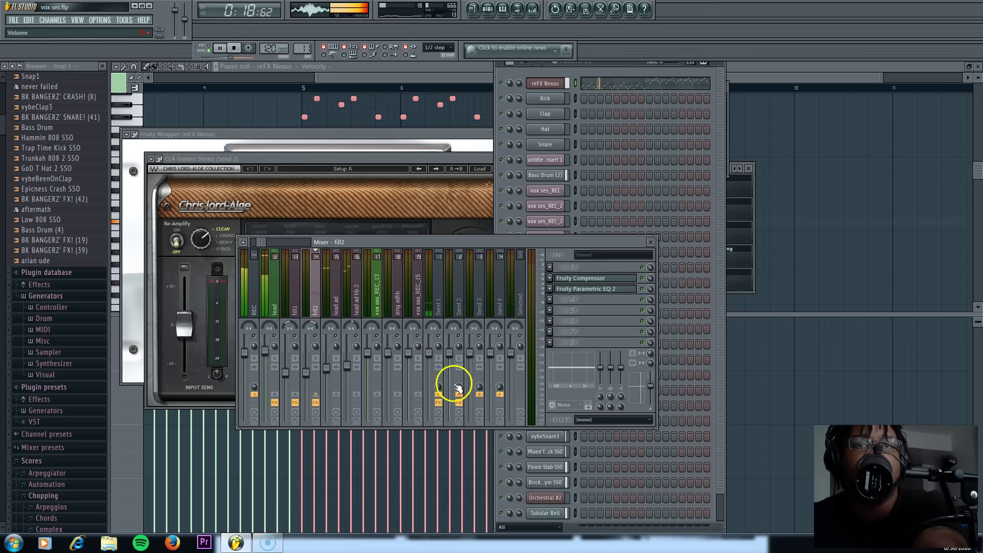
{"action": "left_click_drag", "start_coordinate": [458, 388], "coordinate": [457, 370]}
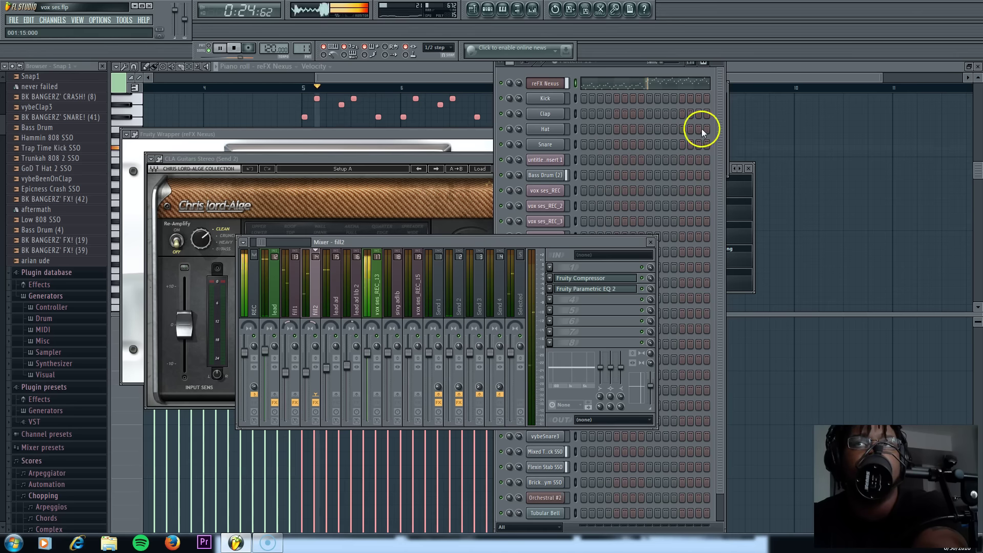
Mute the reFX Nexus channel and listen to the vocals with the mixer brought forward and moved up slightly.
{"action": "left_click", "coordinate": [501, 84]}
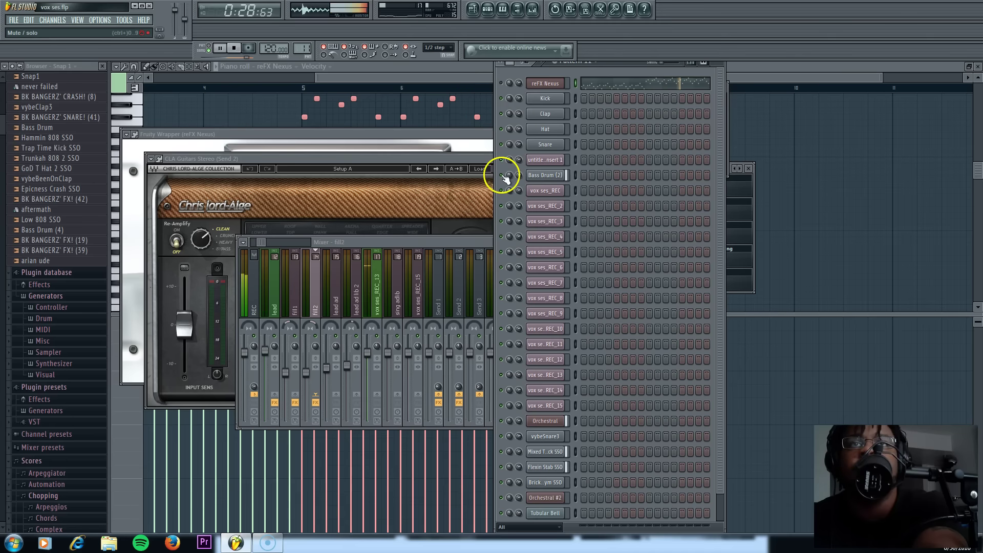
{"action": "left_click", "coordinate": [304, 90]}
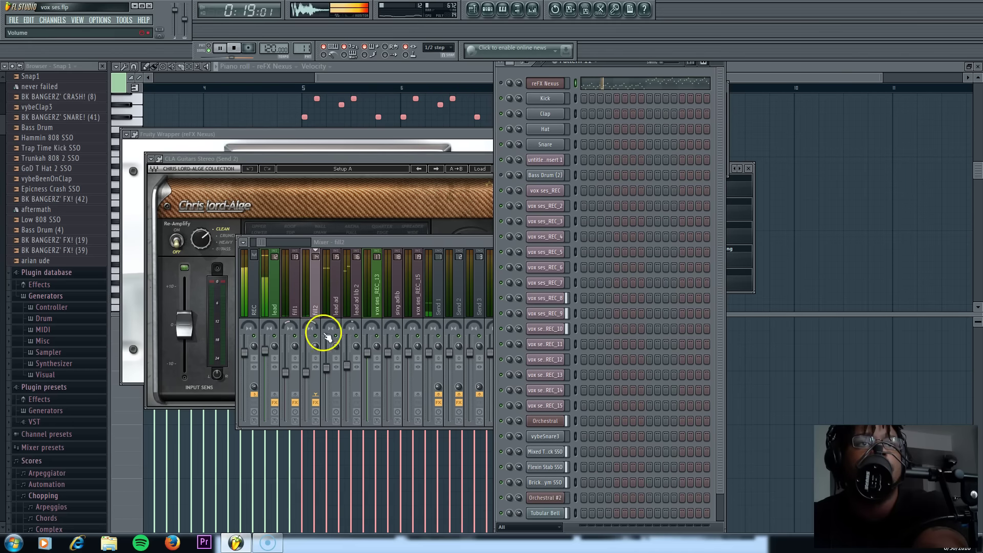
{"action": "left_click", "coordinate": [275, 336]}
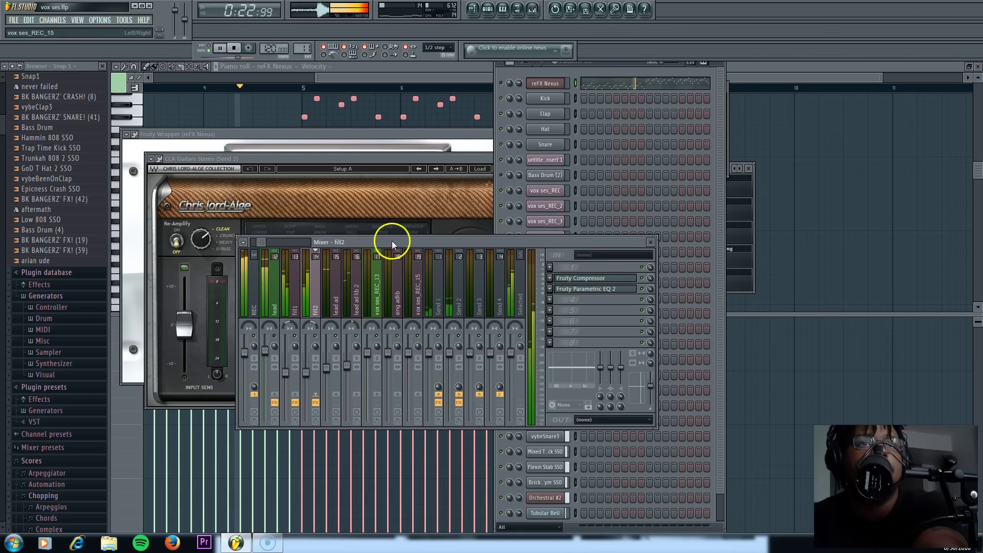
{"action": "left_click_drag", "start_coordinate": [392, 241], "coordinate": [395, 228]}
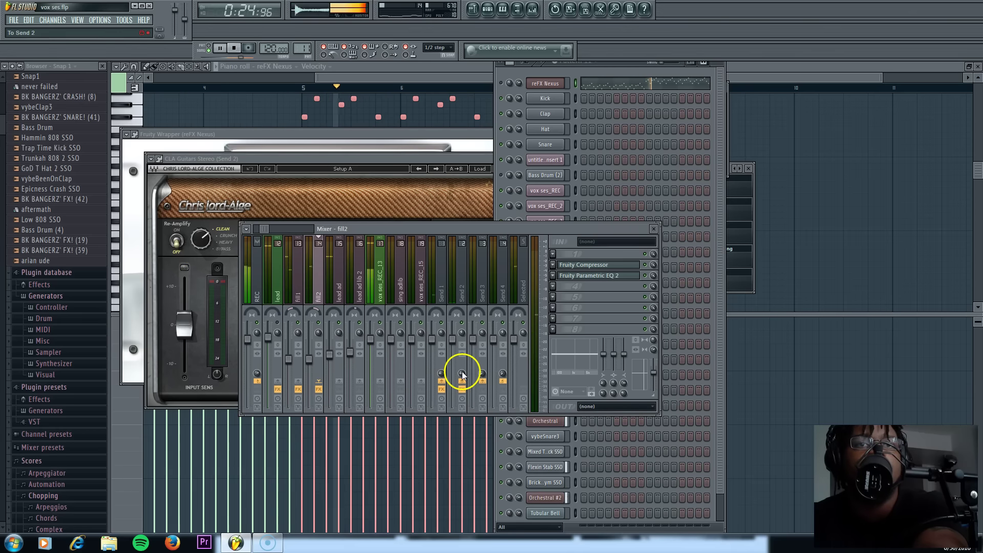
Stop playback and restart the song with the channel rack brought forward.
{"action": "key", "text": "space"}
{"action": "left_click", "coordinate": [237, 48]}
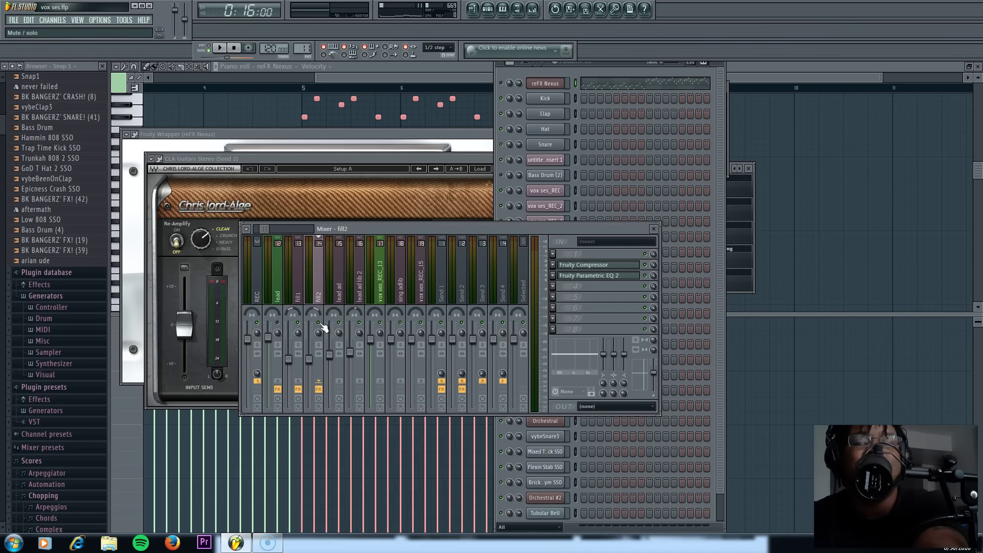
{"action": "left_click", "coordinate": [496, 146]}
{"action": "key", "text": "space"}
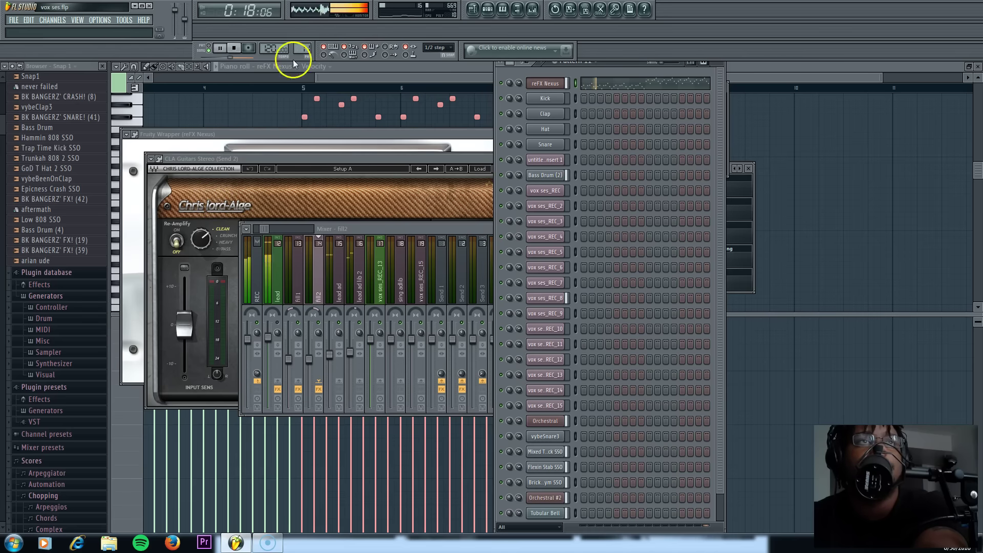
Save the project, replay the loop with the mixer brought forward to hear the vocals, and save again.
{"action": "left_click", "coordinate": [14, 20]}
{"action": "left_click", "coordinate": [25, 64]}
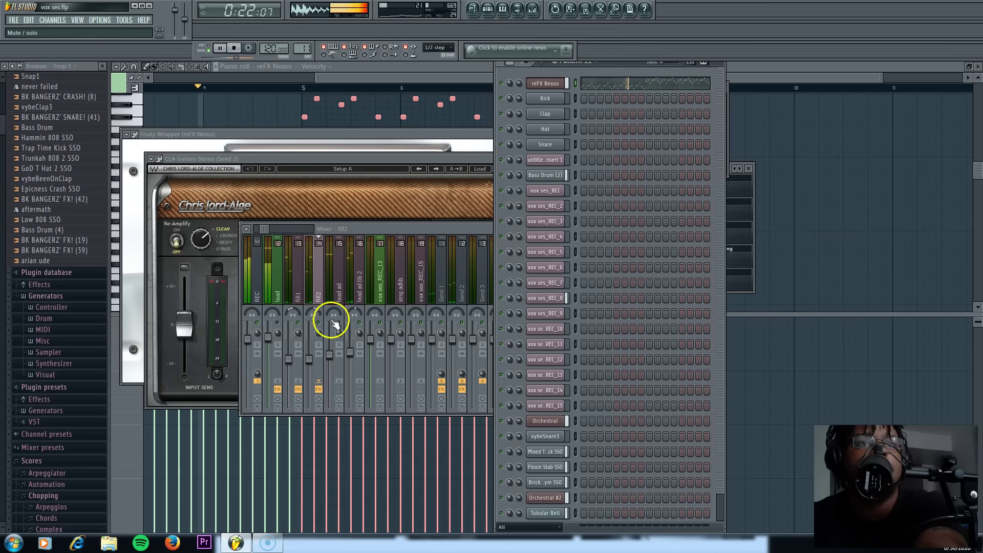
{"action": "left_click", "coordinate": [277, 323]}
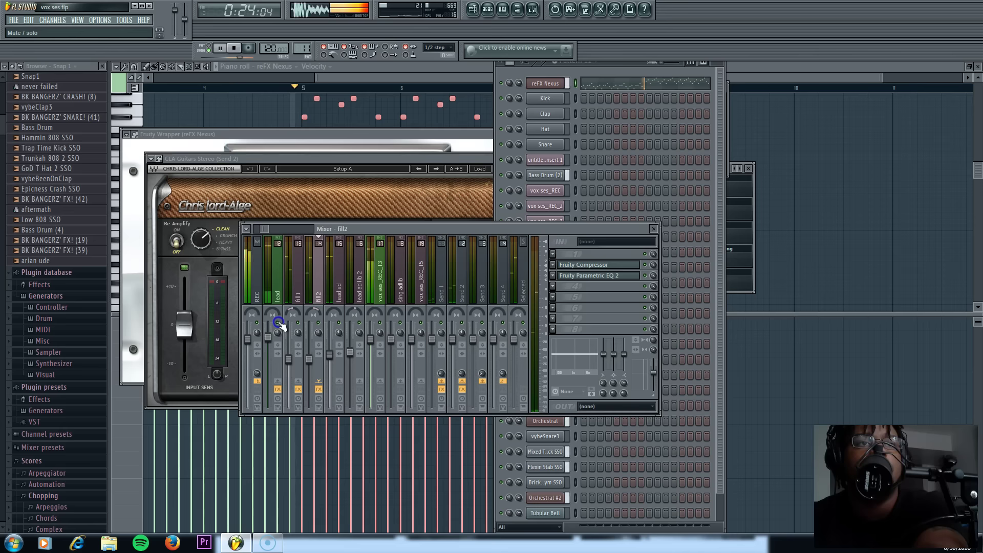
{"action": "key", "text": "space"}
{"action": "key", "text": "space"}
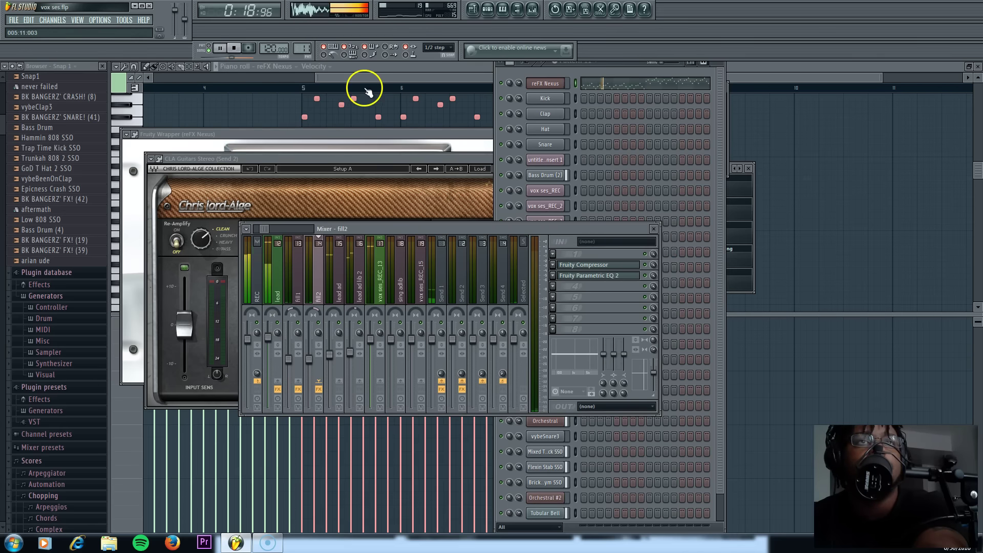
{"action": "left_click", "coordinate": [14, 20]}
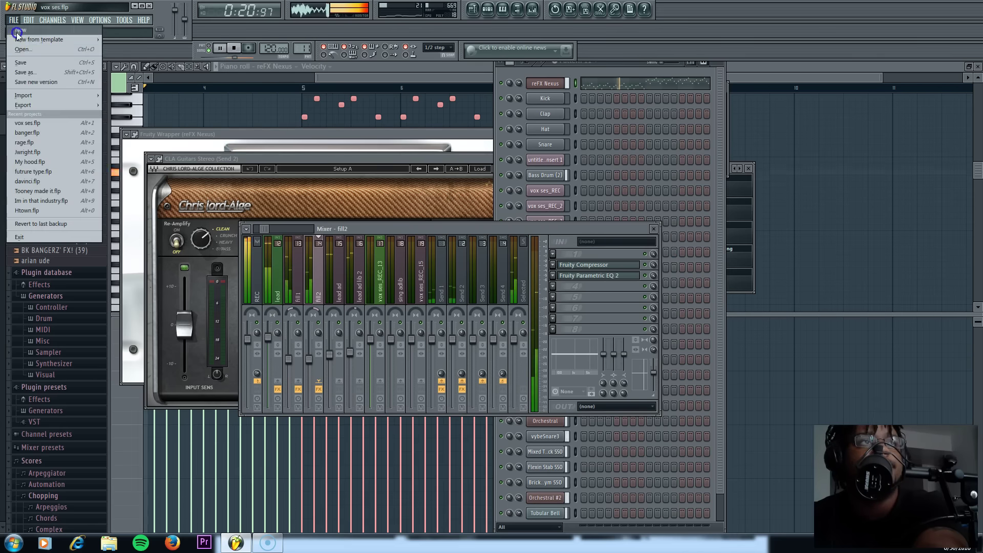
{"action": "left_click", "coordinate": [22, 62]}
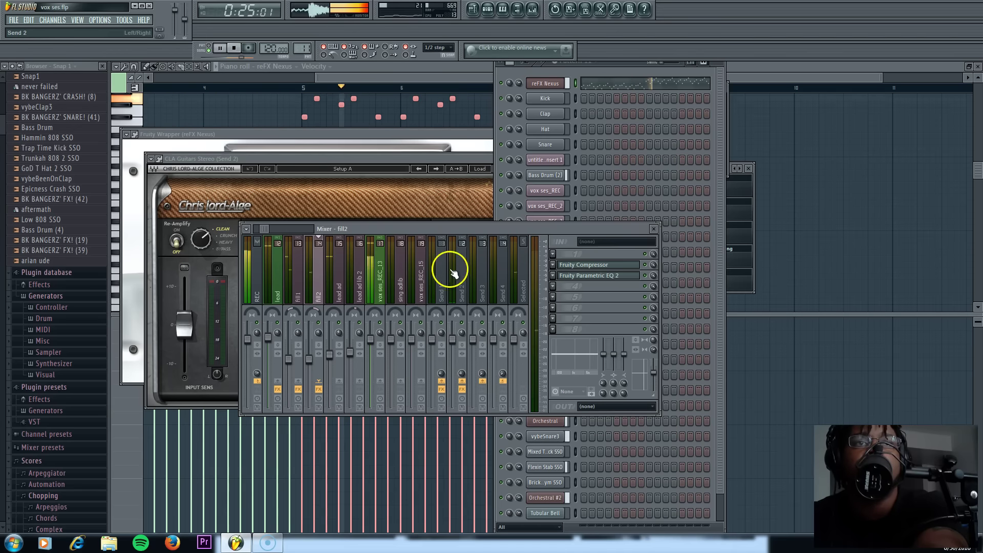
Stop playback, add Fruity Compressor in the vox ses_REC_13 track's second effect slot, and load its Comp1 preset.
{"action": "key", "text": "space"}
{"action": "left_click", "coordinate": [379, 287]}
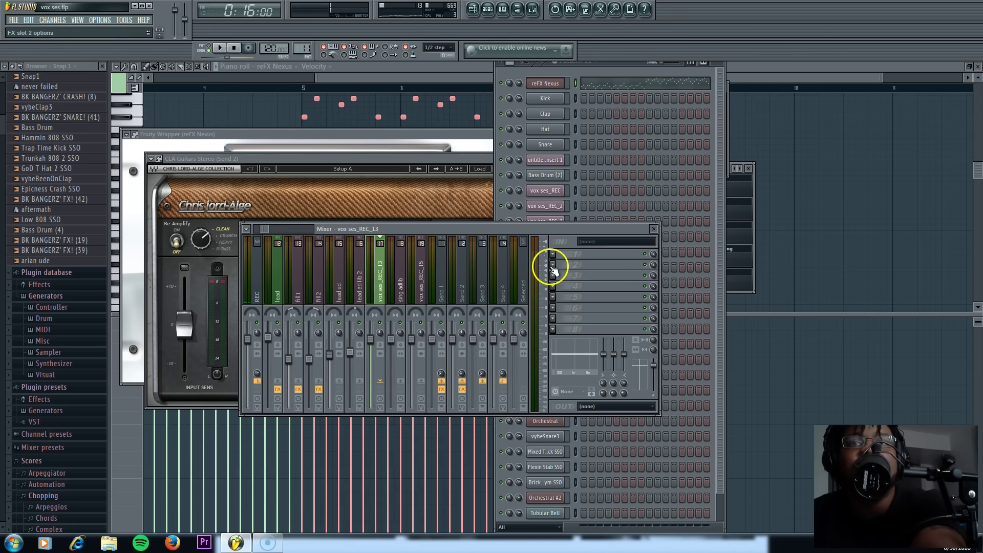
{"action": "left_click", "coordinate": [629, 267]}
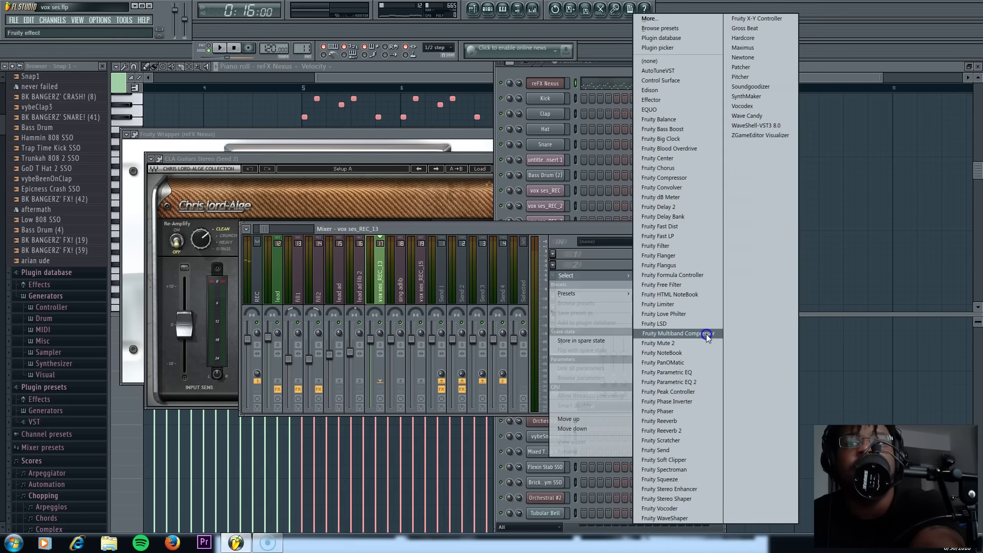
{"action": "left_click", "coordinate": [665, 178]}
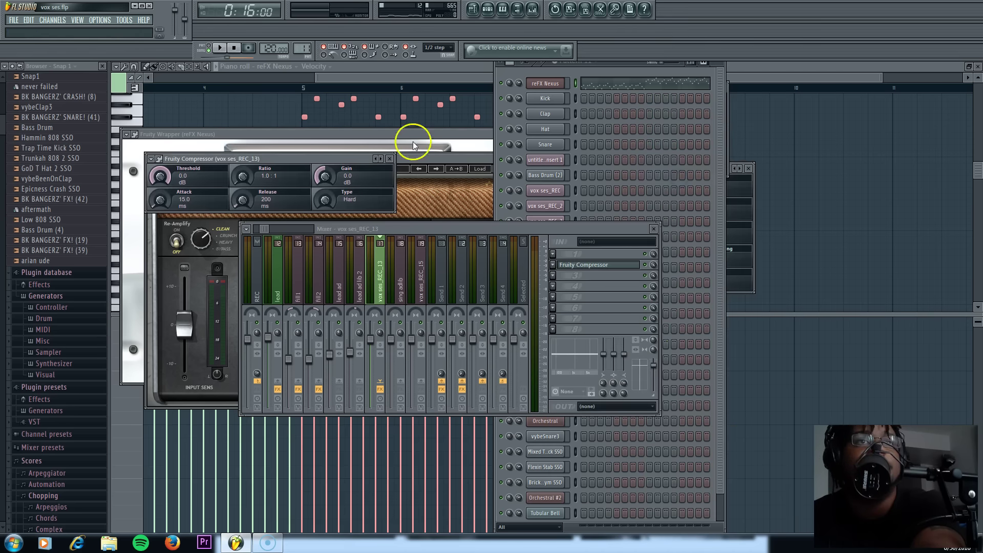
{"action": "left_click", "coordinate": [380, 159]}
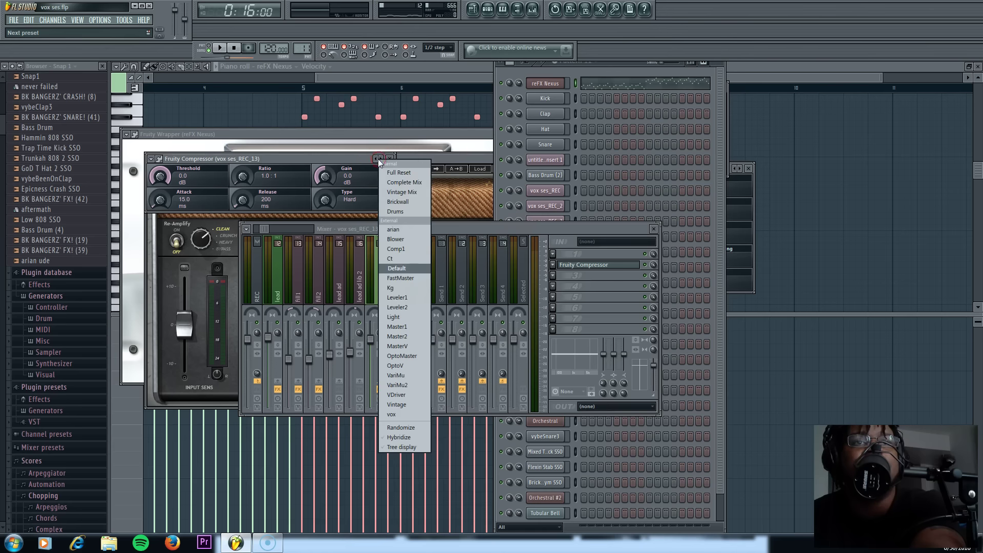
{"action": "left_click", "coordinate": [399, 249]}
Add Fruity Parametric EQ 2 in vox ses_REC_13's third slot, lowering band 1 to -18 dB at about 563 Hz and band 7 to -18 dB near 4335 Hz.
{"action": "left_click", "coordinate": [553, 275]}
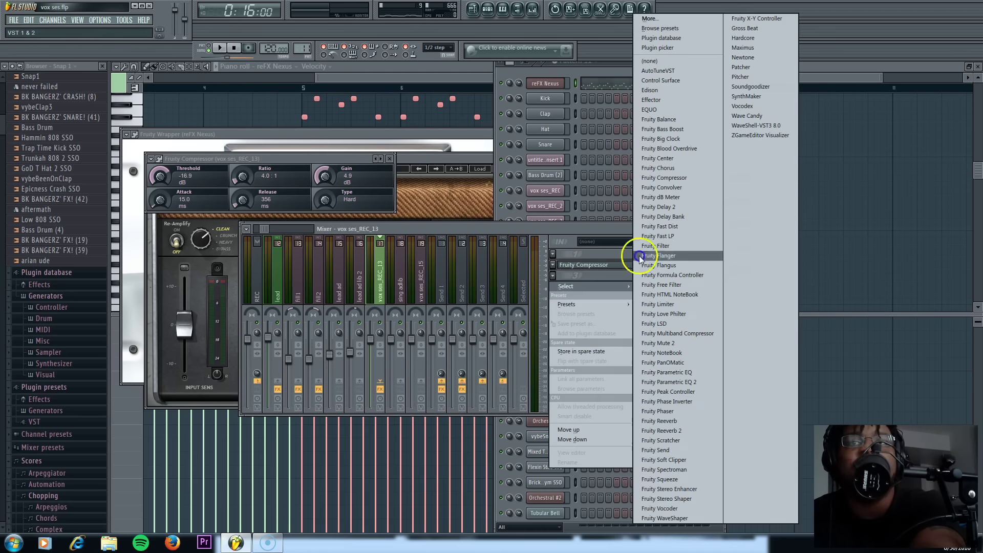
{"action": "left_click", "coordinate": [709, 383]}
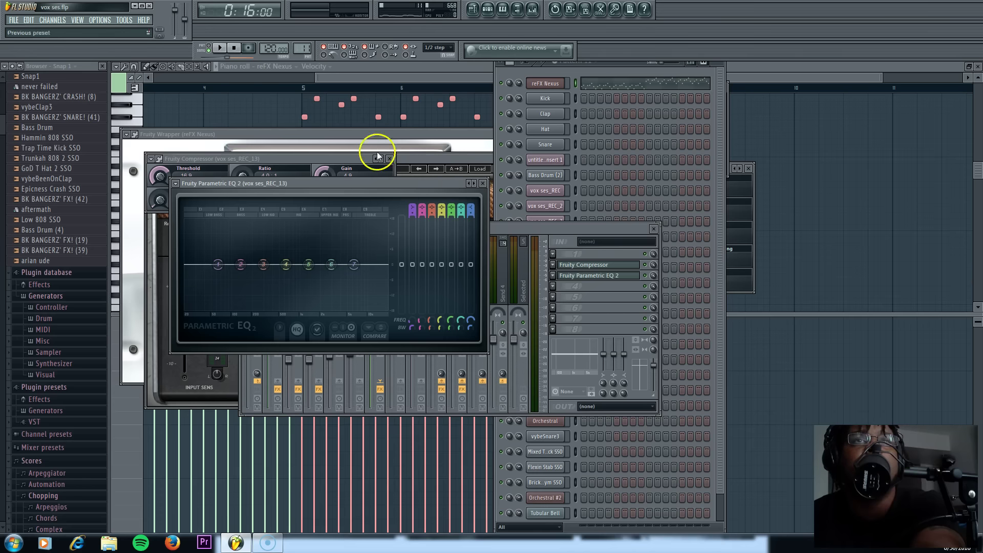
{"action": "left_click_drag", "start_coordinate": [218, 265], "coordinate": [296, 366]}
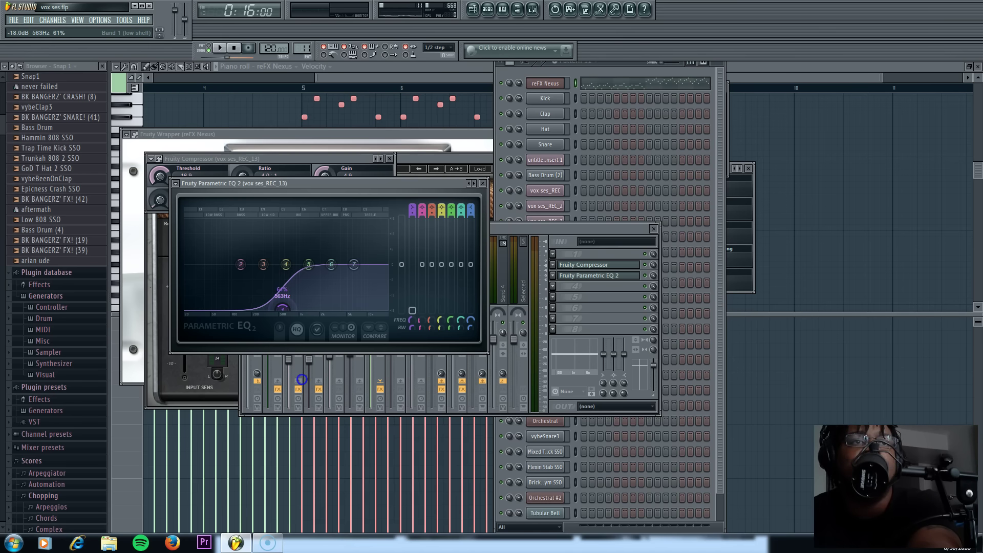
{"action": "left_click_drag", "start_coordinate": [352, 264], "coordinate": [324, 421]}
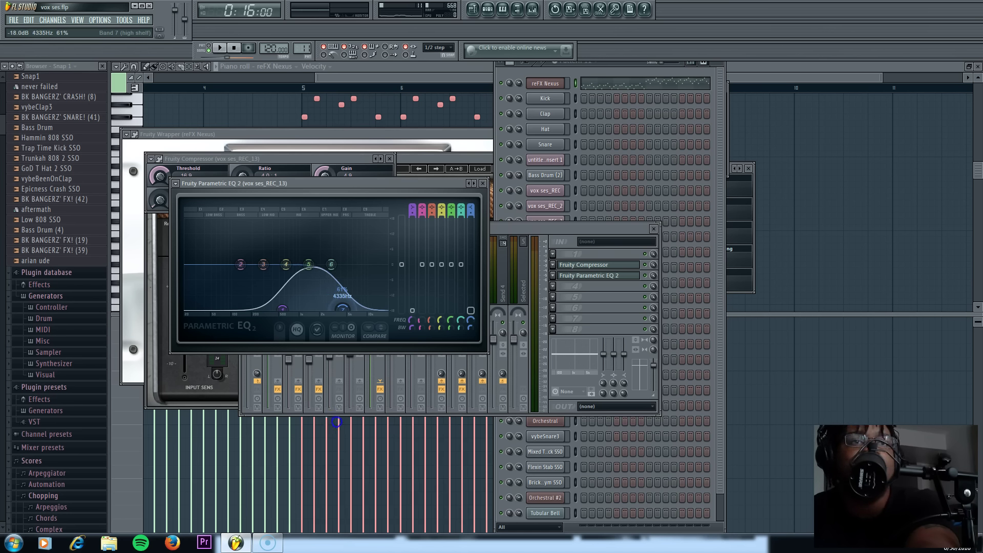
Play the loop and locate the vocal clips in the playlist while checking the vox ses_REC_13 signal in the mixer.
{"action": "key", "text": "space"}
{"action": "left_click", "coordinate": [465, 80]}
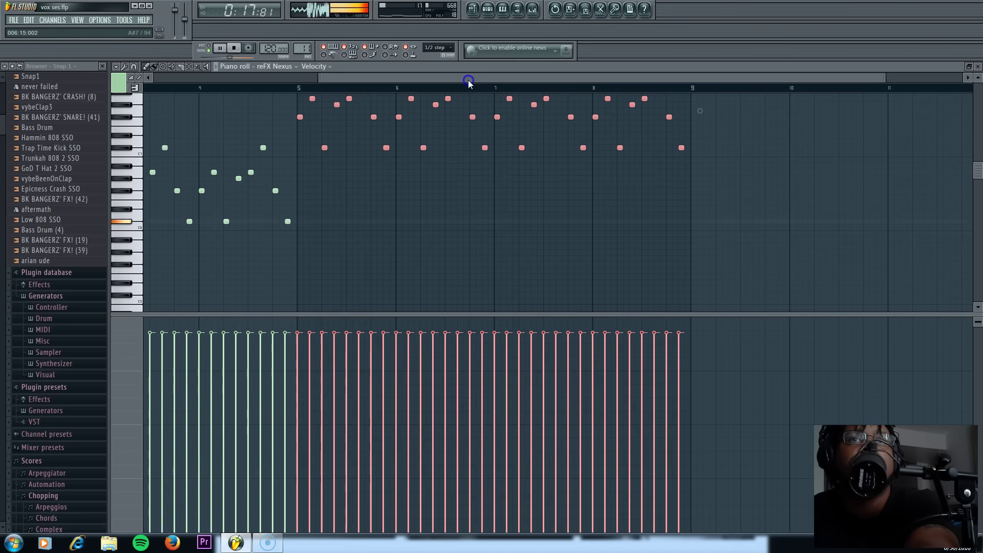
{"action": "left_click", "coordinate": [532, 10]}
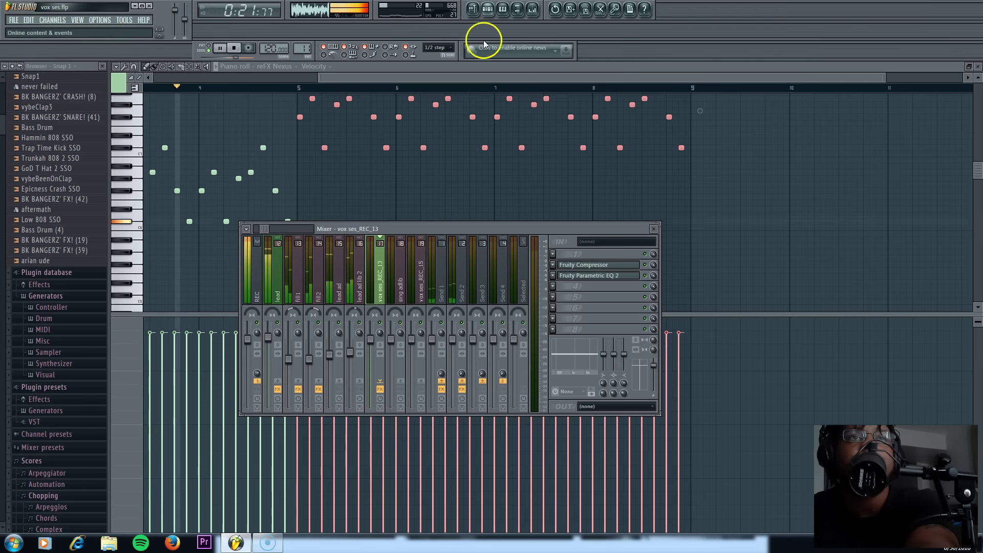
{"action": "left_click", "coordinate": [483, 11]}
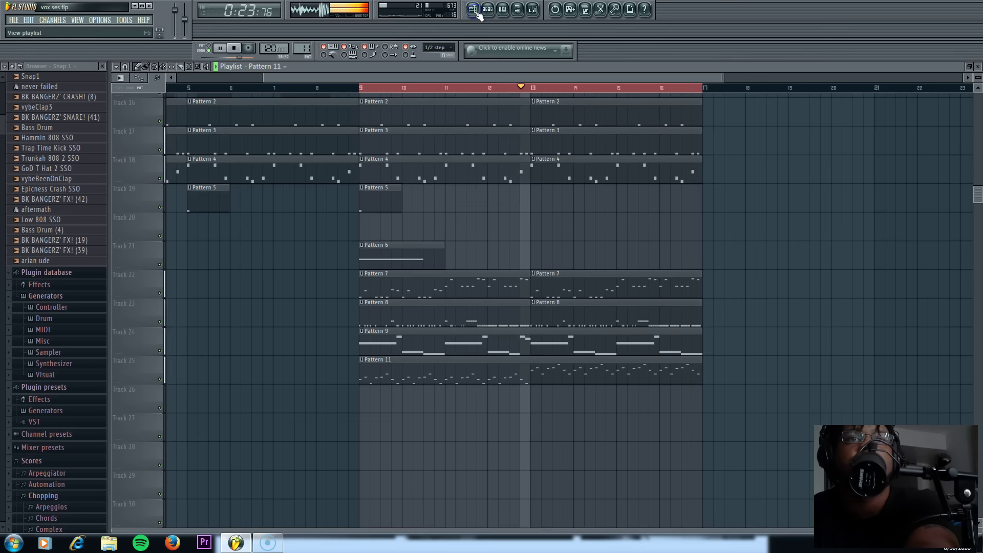
{"action": "left_click_drag", "start_coordinate": [978, 190], "coordinate": [979, 123]}
{"action": "left_click", "coordinate": [533, 10]}
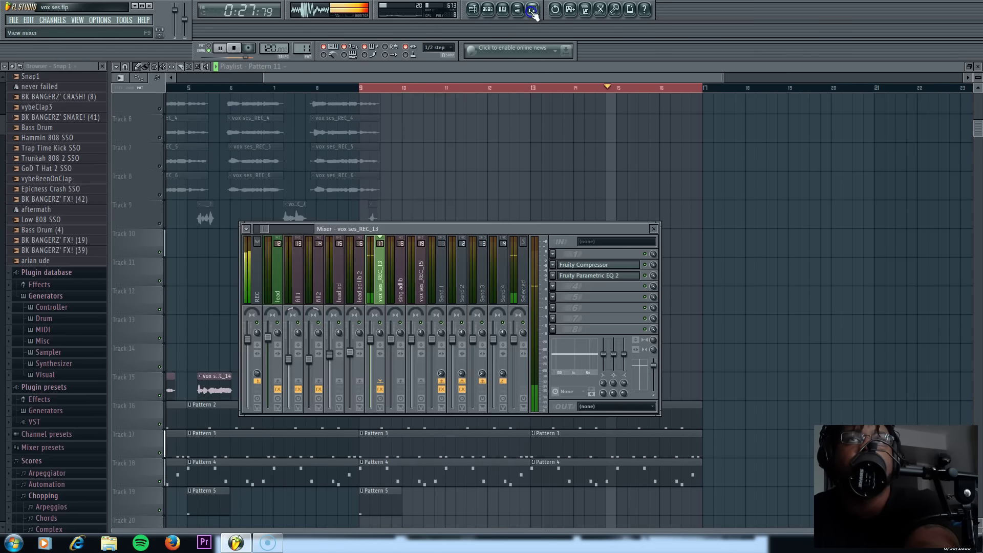
{"action": "key", "text": "F9"}
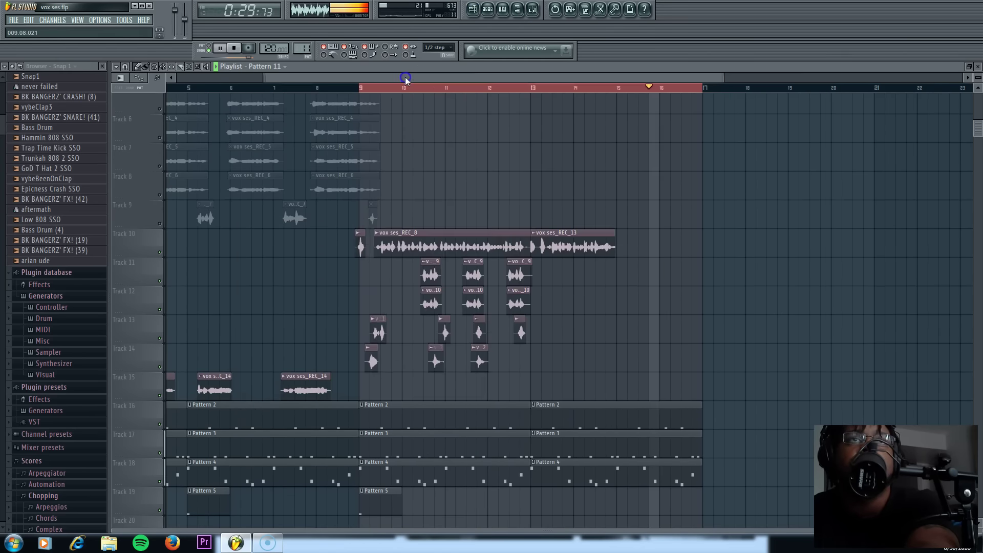
{"action": "key", "text": "space"}
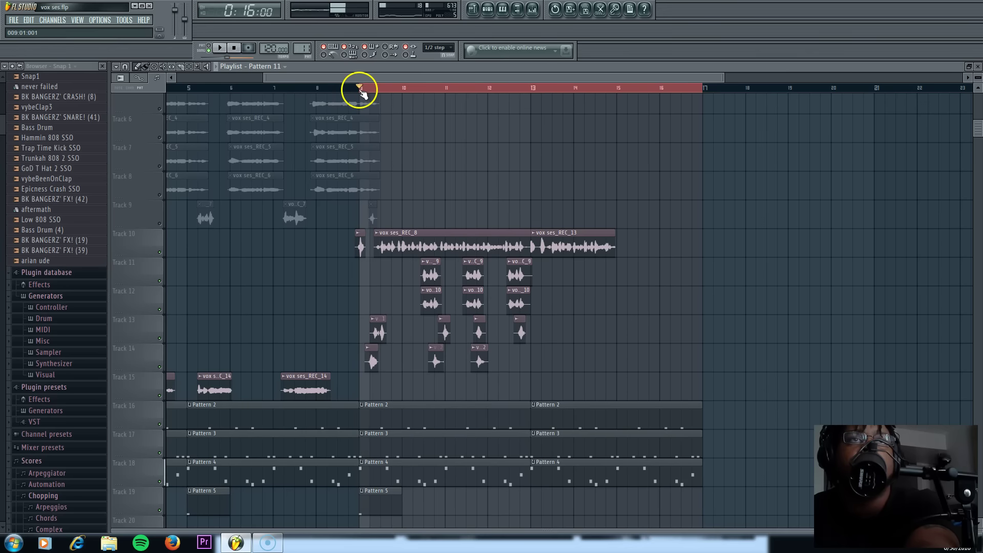
Set snapping to Line and loop playback of the playlist from bar 13 to just past bar 16.
{"action": "left_click", "coordinate": [439, 47]}
{"action": "left_click", "coordinate": [442, 58]}
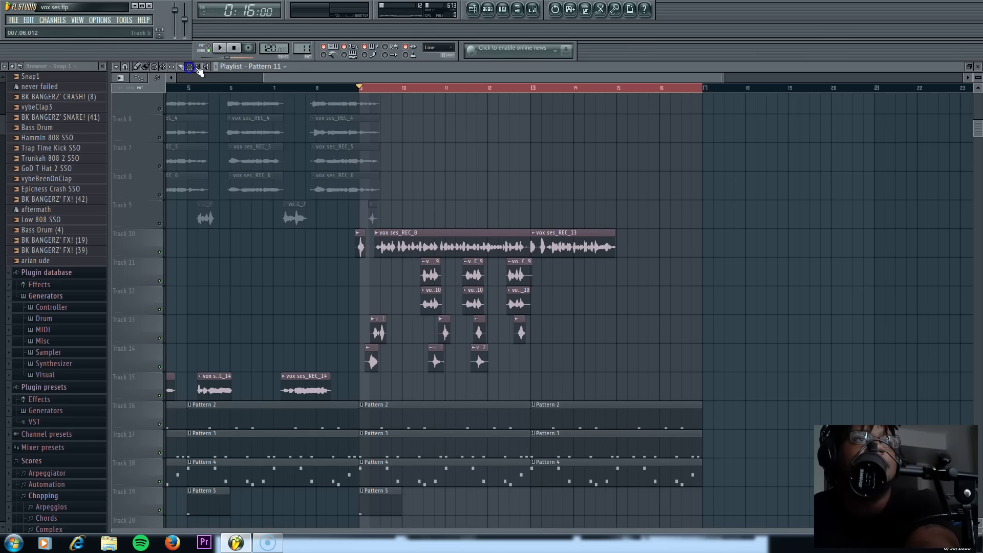
{"action": "mouse_move", "coordinate": [363, 92]}
{"action": "left_mouse_down"}
{"action": "mouse_move", "coordinate": [521, 106]}
{"action": "mouse_move", "coordinate": [362, 98]}
{"action": "left_mouse_up"}
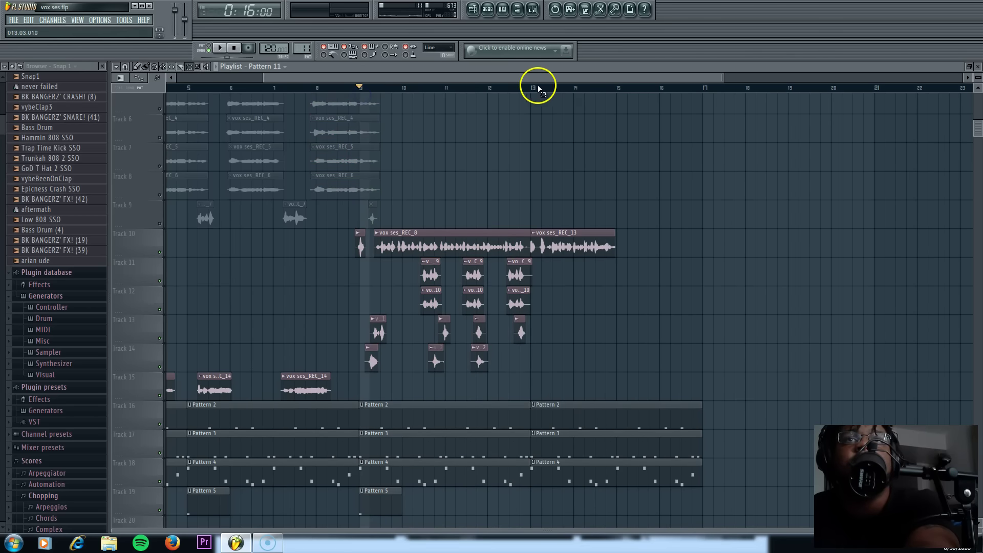
{"action": "left_click_drag", "start_coordinate": [534, 88], "coordinate": [702, 97]}
{"action": "key", "text": "space"}
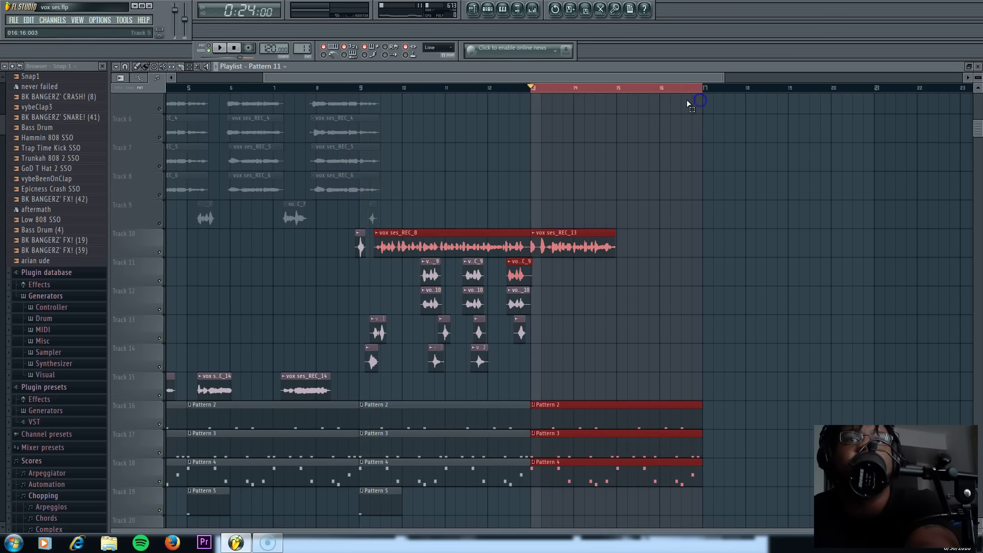
{"action": "left_click_drag", "start_coordinate": [532, 88], "coordinate": [673, 114]}
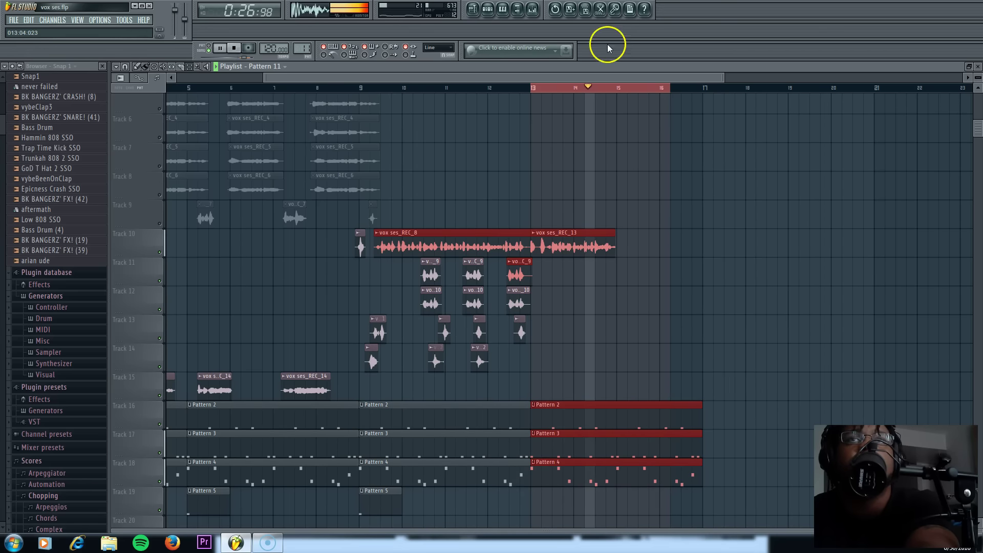
Open the mixer, stop playback, and browse the effects available for the vox ses_REC_13 track's fourth slot.
{"action": "left_click", "coordinate": [532, 9]}
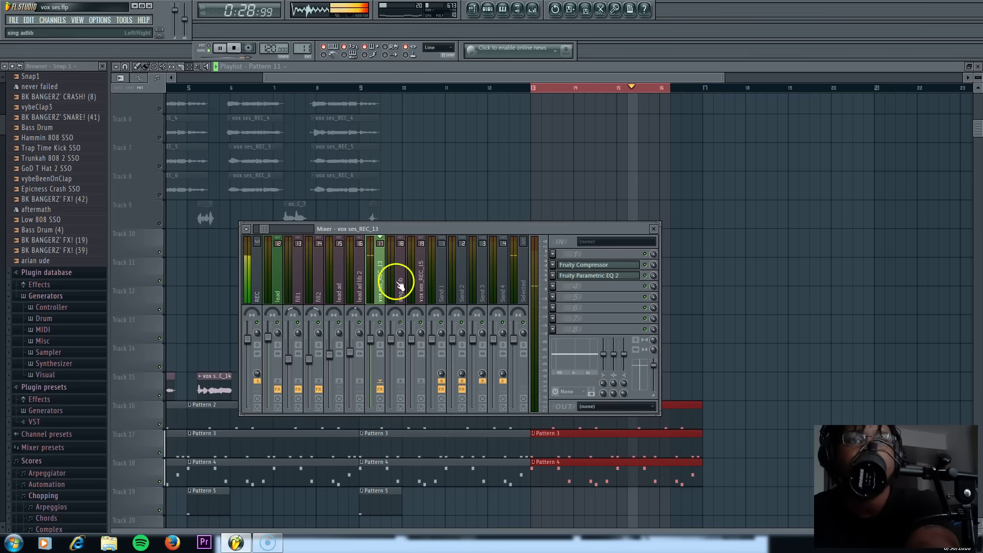
{"action": "key", "text": "space"}
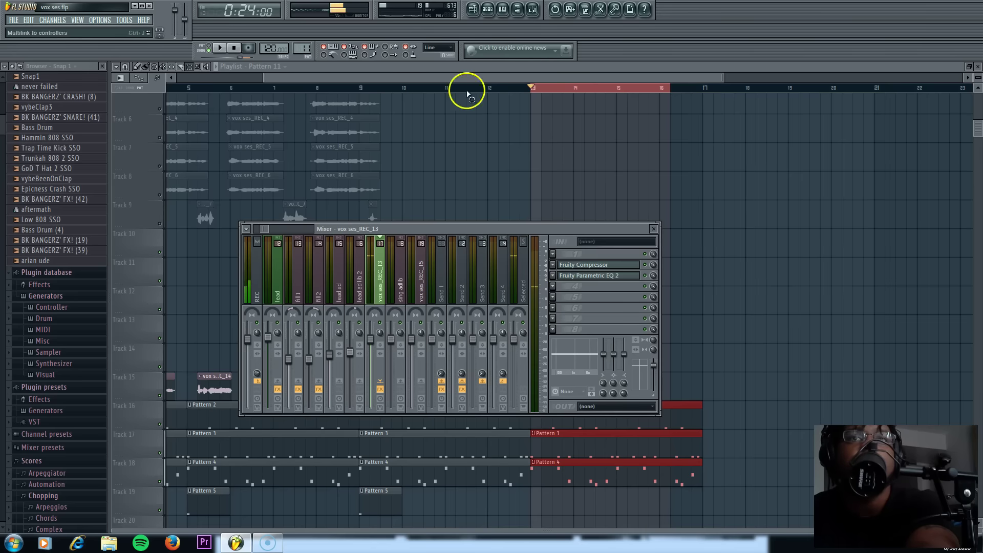
{"action": "left_click", "coordinate": [552, 287]}
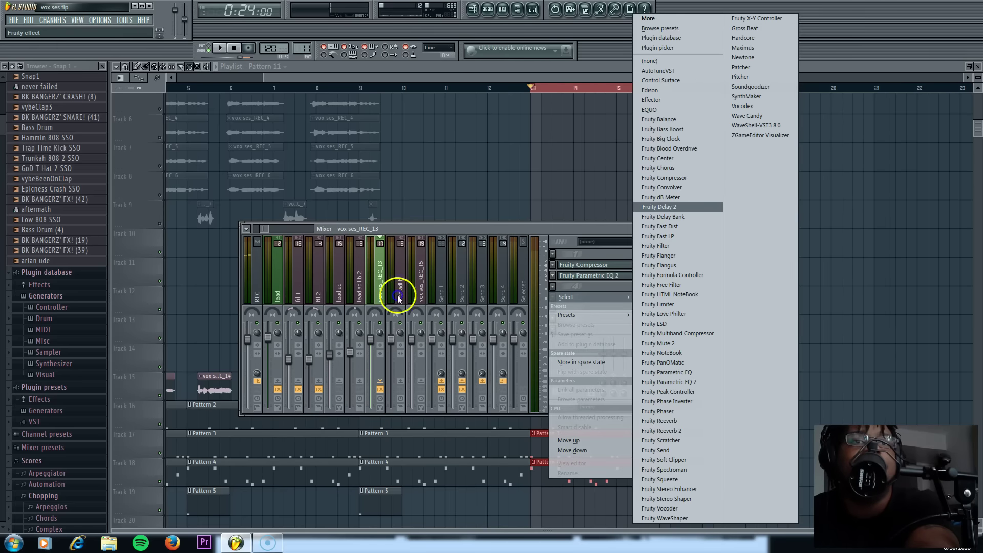
{"action": "left_click", "coordinate": [396, 231]}
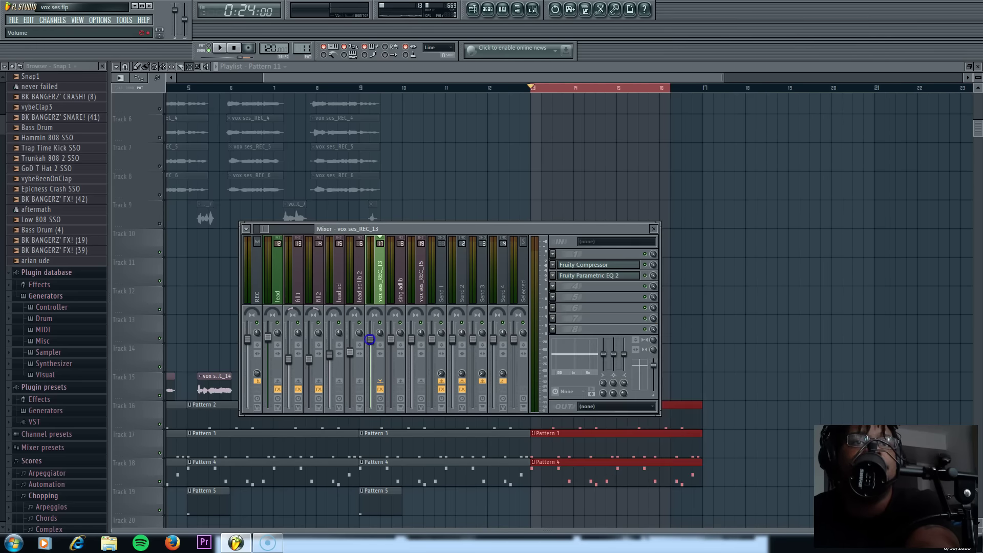
Replay the loop and raise the vox ses_REC_13 track's send levels to Send 1 and Send 2.
{"action": "key", "text": "space"}
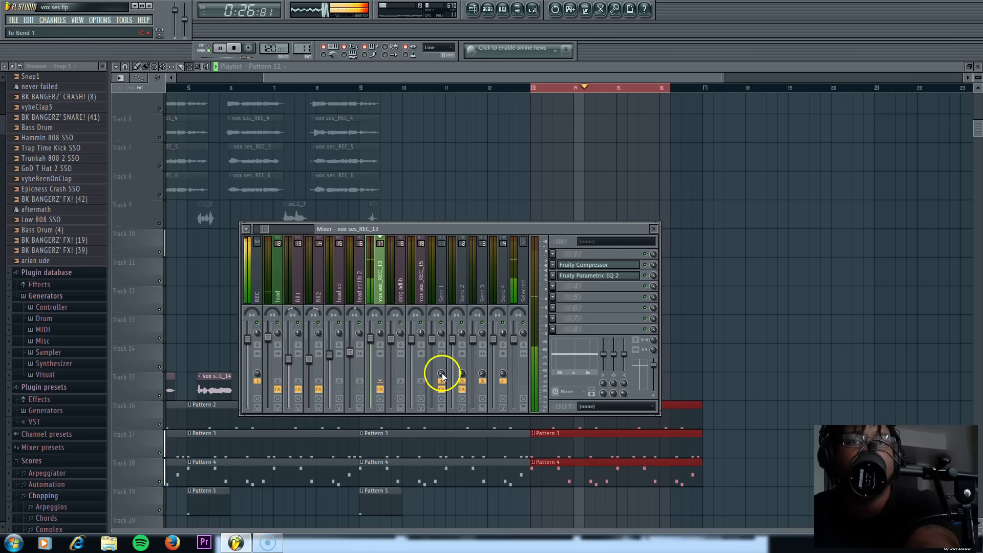
{"action": "key", "text": "space"}
{"action": "key", "text": "space"}
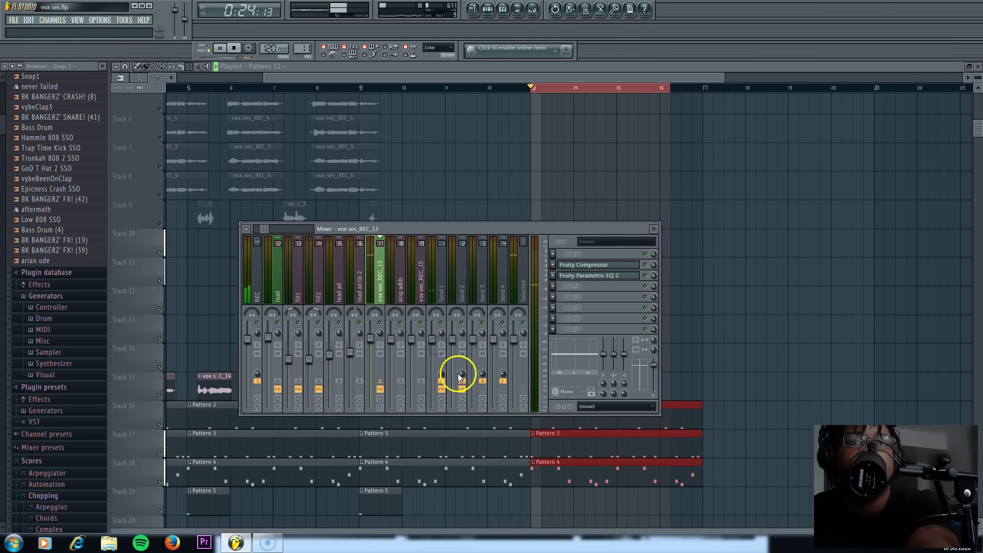
{"action": "left_click_drag", "start_coordinate": [440, 373], "coordinate": [438, 359]}
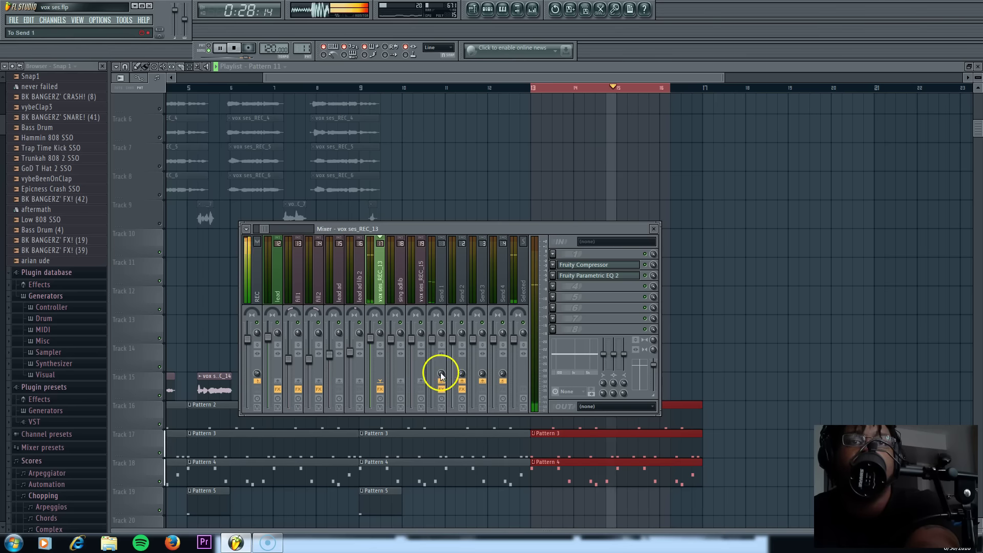
{"action": "key", "text": "space"}
{"action": "key", "text": "space"}
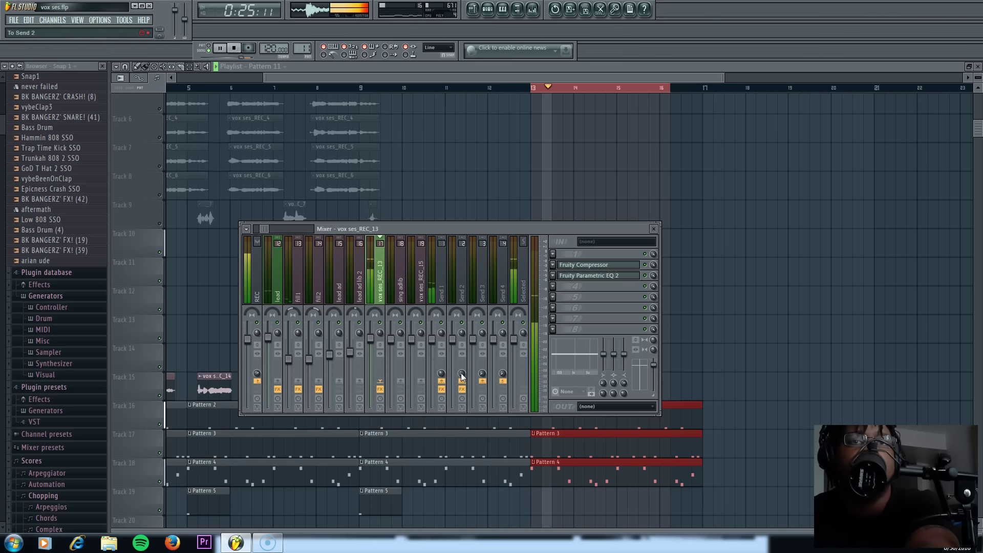
{"action": "left_click_drag", "start_coordinate": [461, 379], "coordinate": [459, 355]}
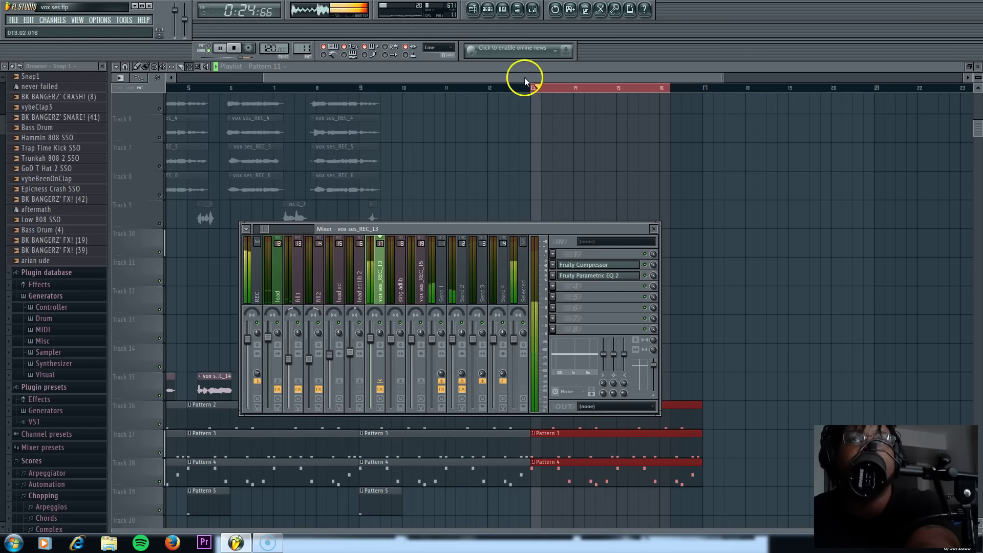
Extend the playlist loop to span bars 9 to 17 and save the project.
{"action": "left_click_drag", "start_coordinate": [460, 75], "coordinate": [485, 78]}
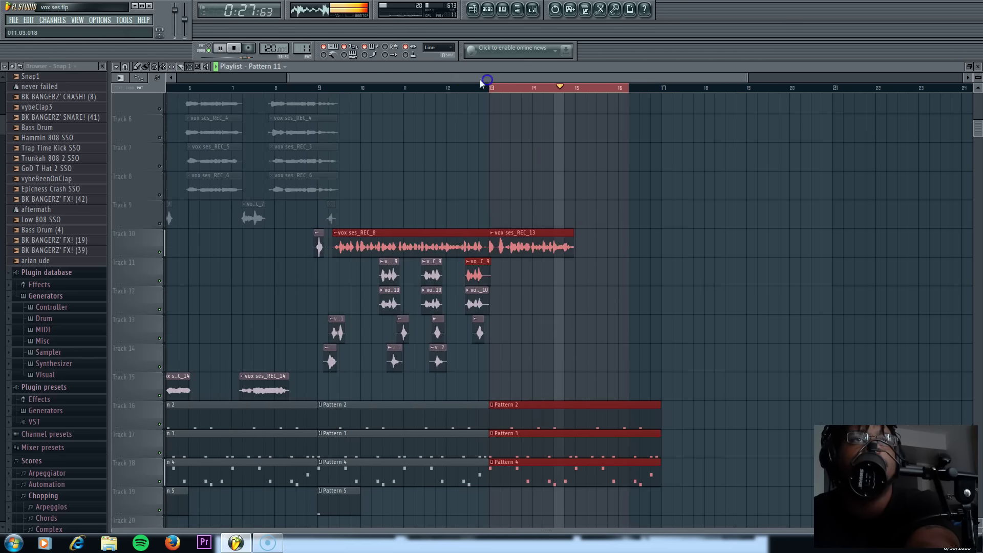
{"action": "right_click", "coordinate": [321, 92]}
{"action": "left_click_drag", "start_coordinate": [321, 92], "coordinate": [661, 126]}
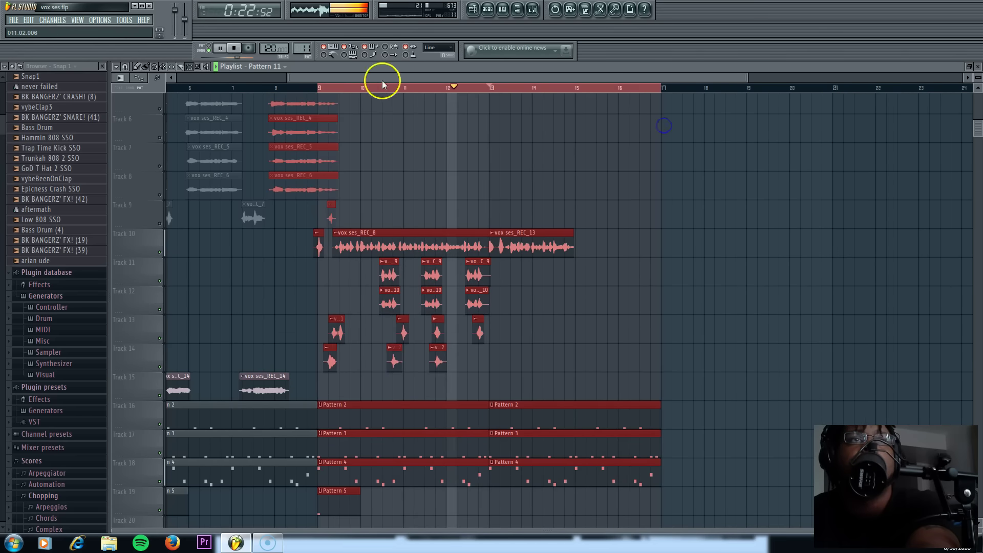
{"action": "left_click", "coordinate": [14, 21]}
{"action": "left_click", "coordinate": [24, 61]}
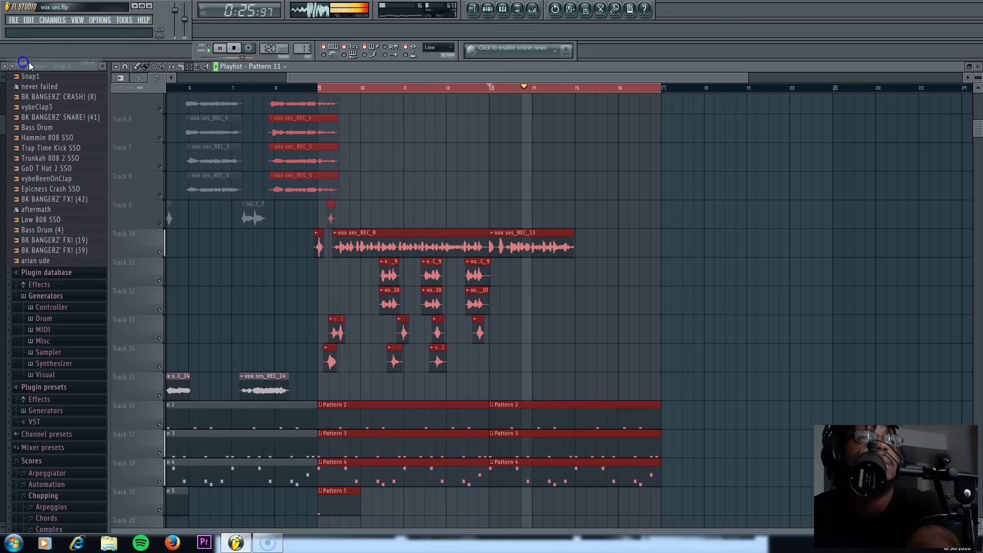
Play the song from just before bar 9 through the loop, stop playback, and save the project.
{"action": "left_click", "coordinate": [234, 49]}
{"action": "key", "text": "space"}
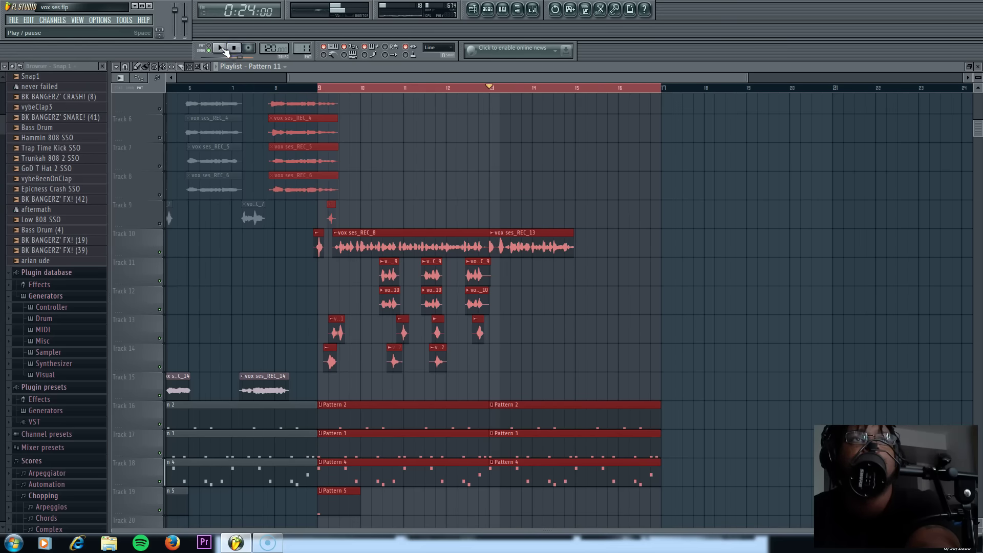
{"action": "left_click", "coordinate": [234, 49]}
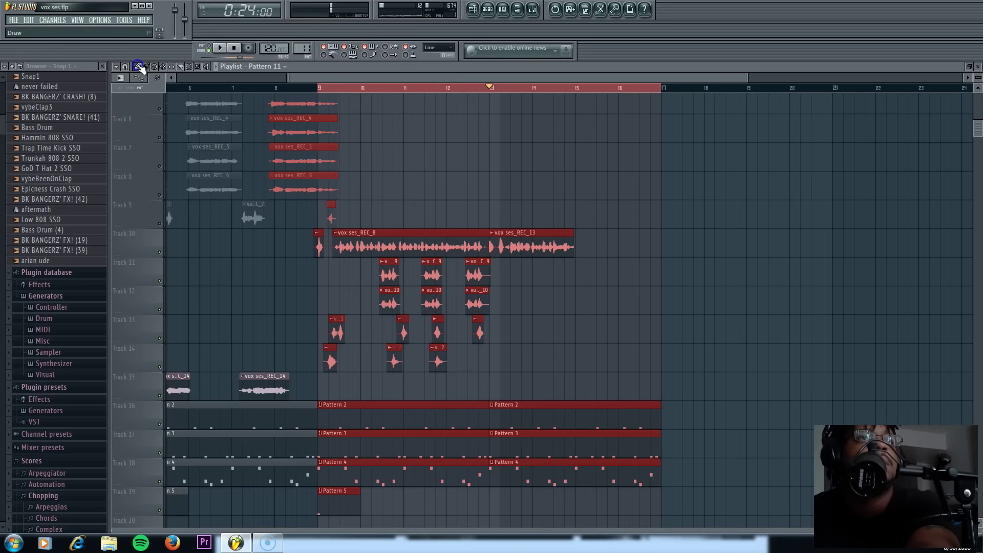
{"action": "left_click", "coordinate": [309, 88]}
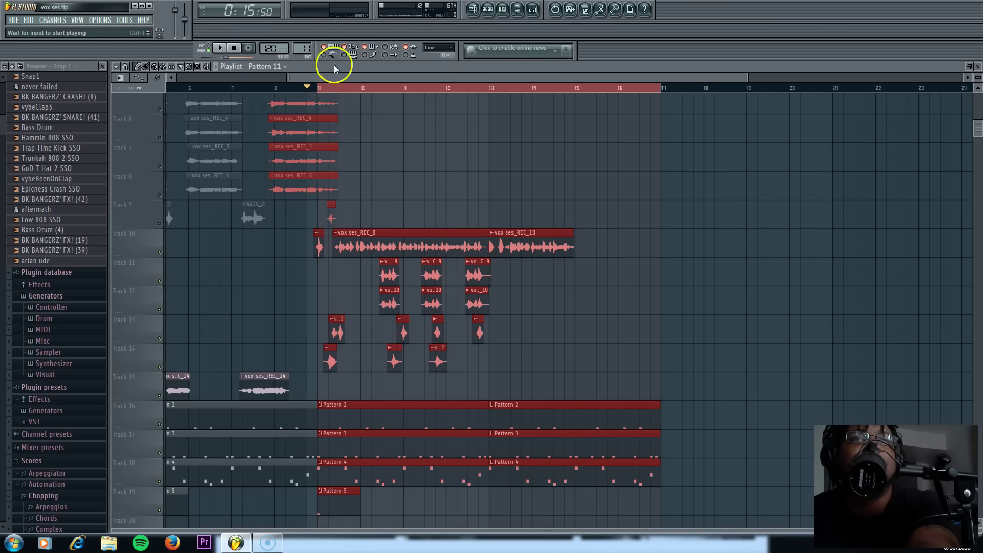
{"action": "key", "text": "space"}
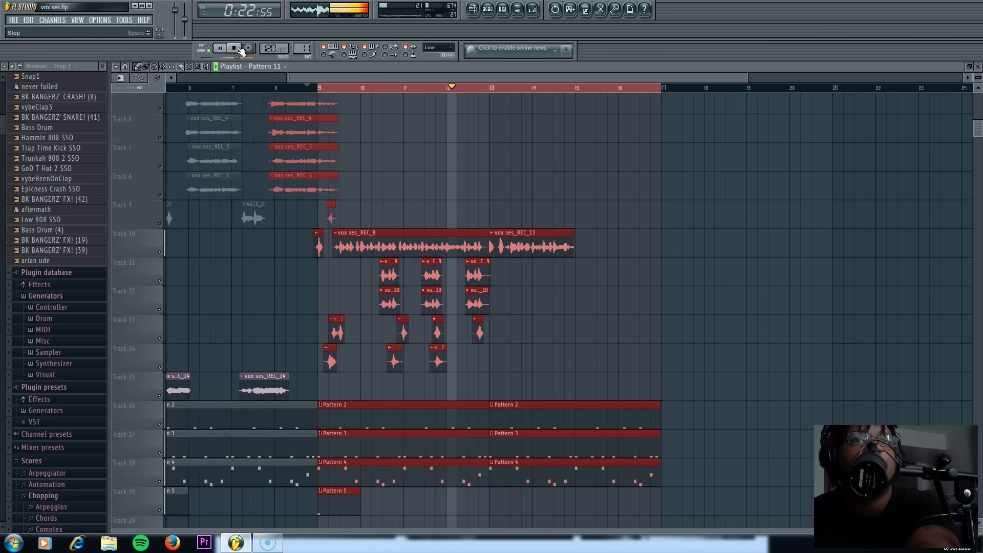
{"action": "left_click_drag", "start_coordinate": [975, 125], "coordinate": [966, 99]}
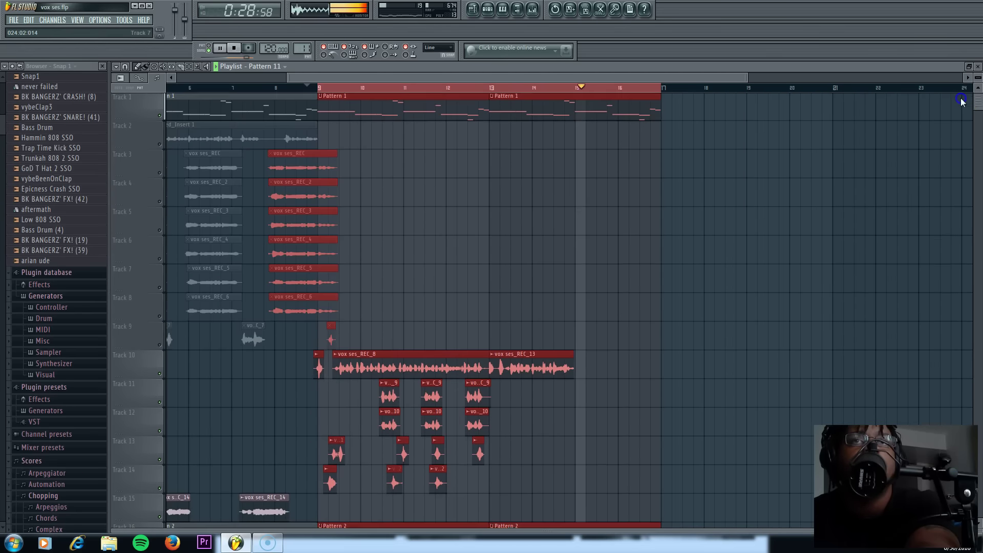
{"action": "key", "text": "space"}
{"action": "left_click", "coordinate": [12, 20]}
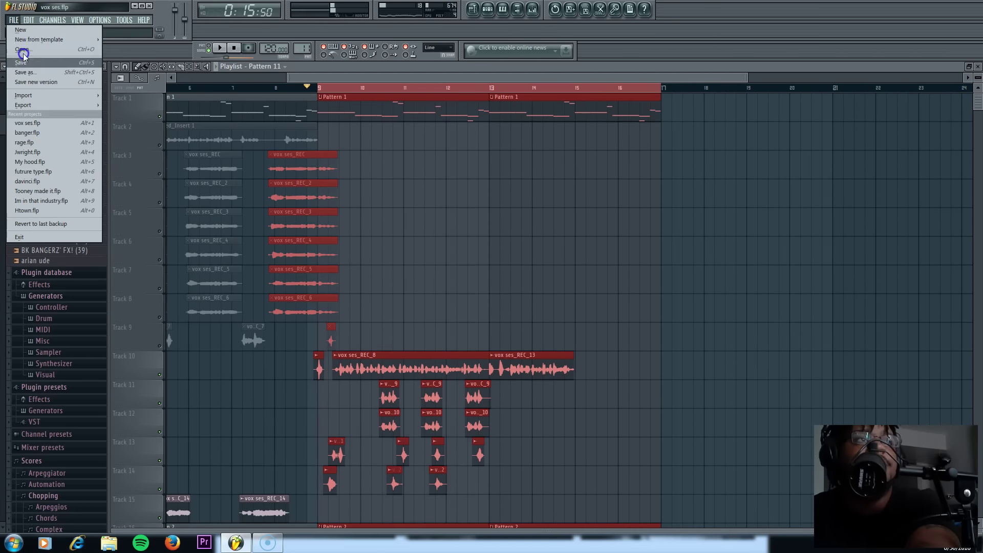
Open the mixer on the lead track and browse the effects available for its fourth slot.
{"action": "left_click", "coordinate": [533, 10]}
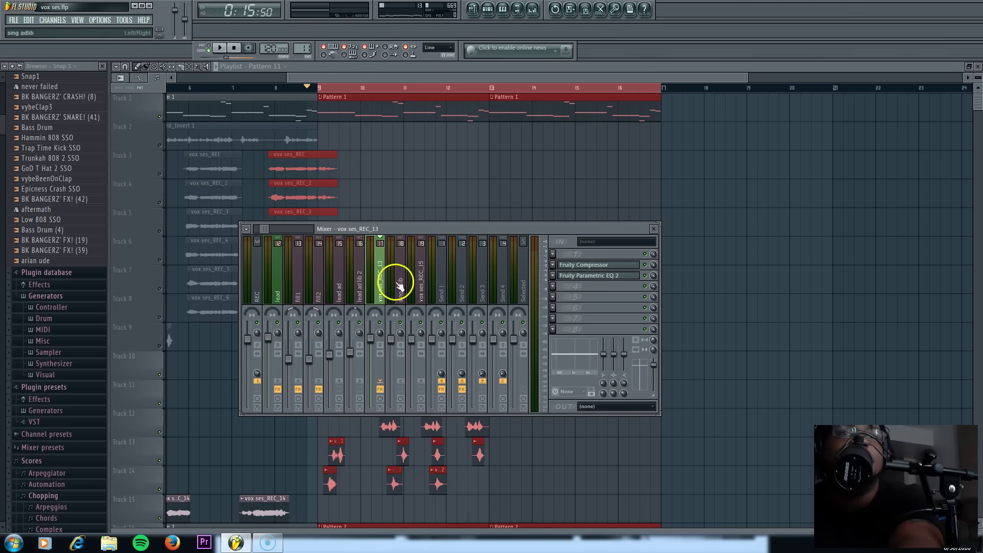
{"action": "left_click", "coordinate": [276, 280]}
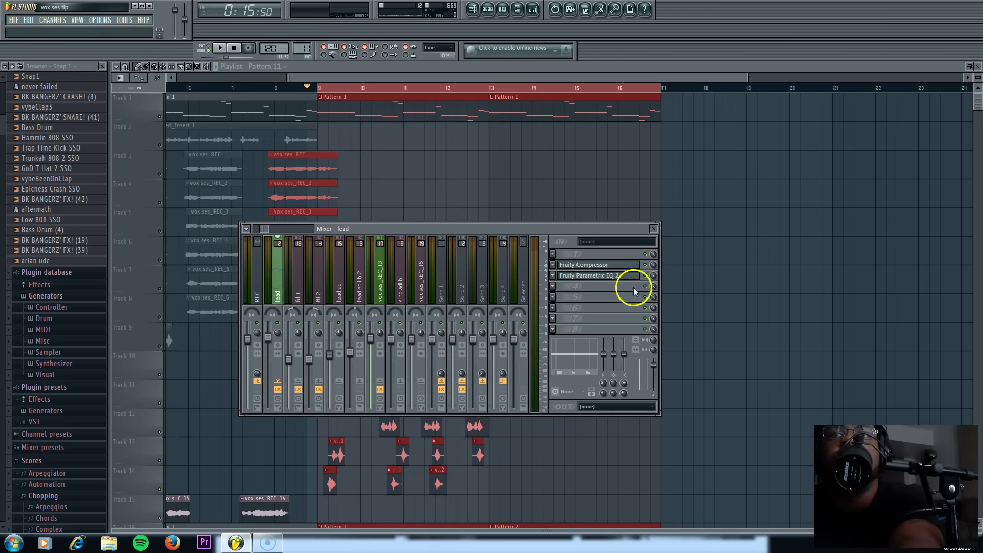
{"action": "left_click", "coordinate": [553, 286]}
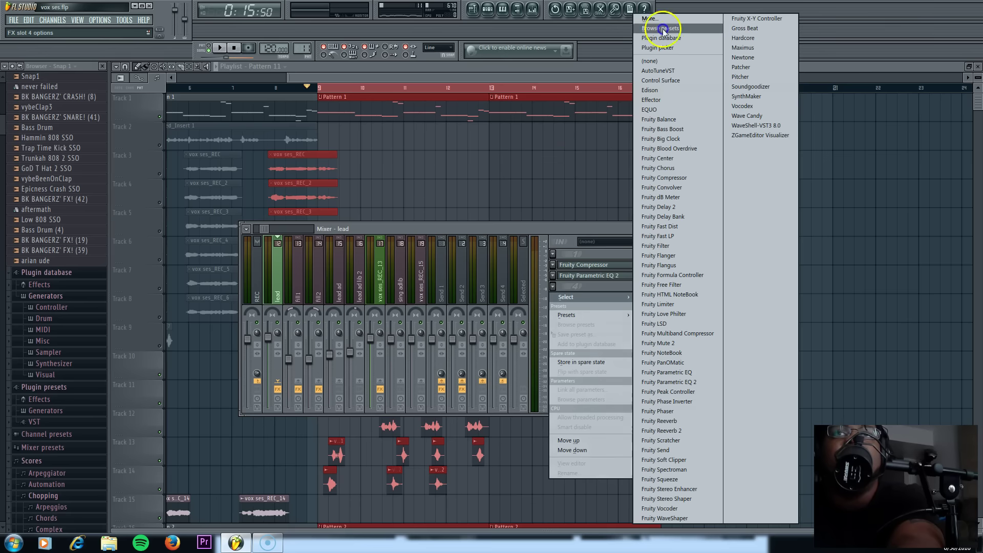
{"action": "left_click", "coordinate": [873, 29]}
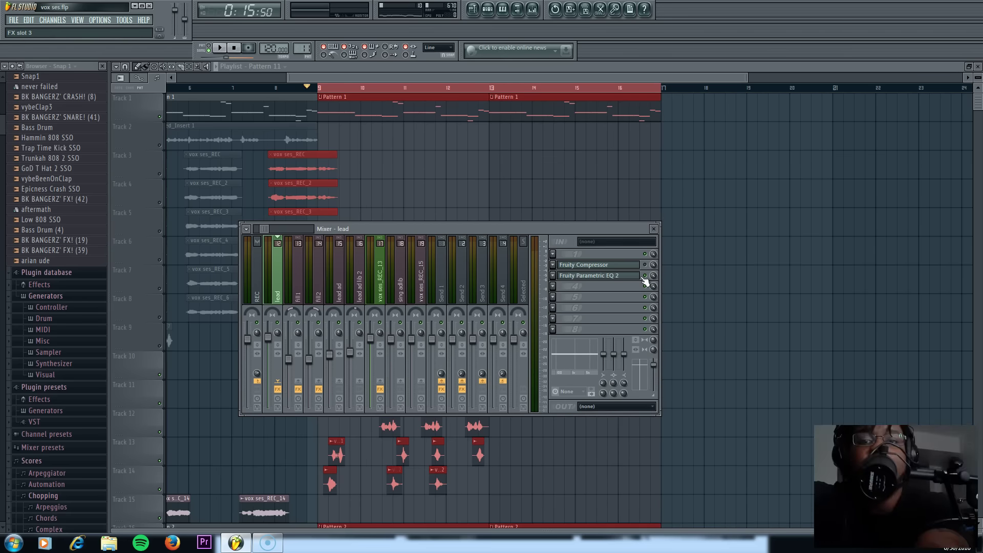
{"action": "left_click", "coordinate": [627, 264]}
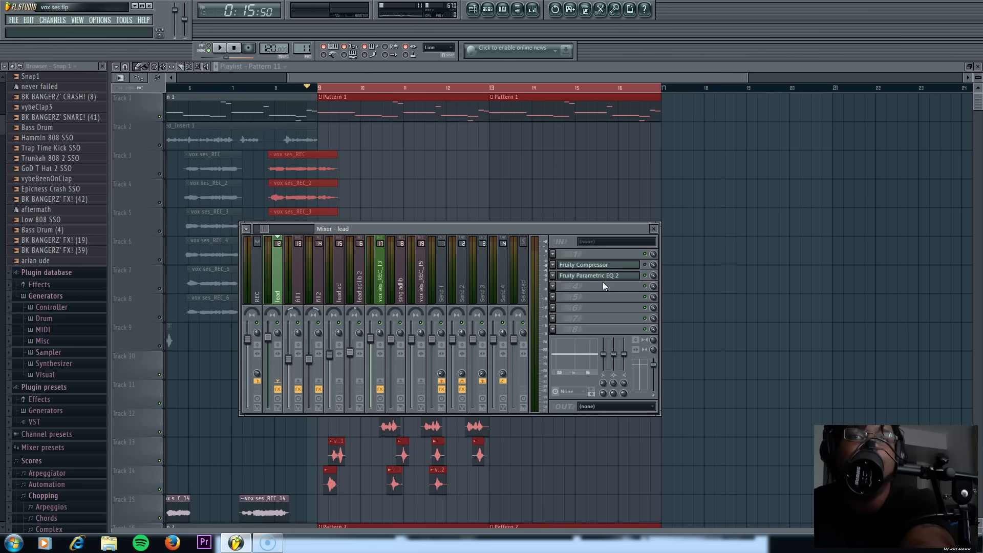
{"action": "left_click", "coordinate": [598, 267]}
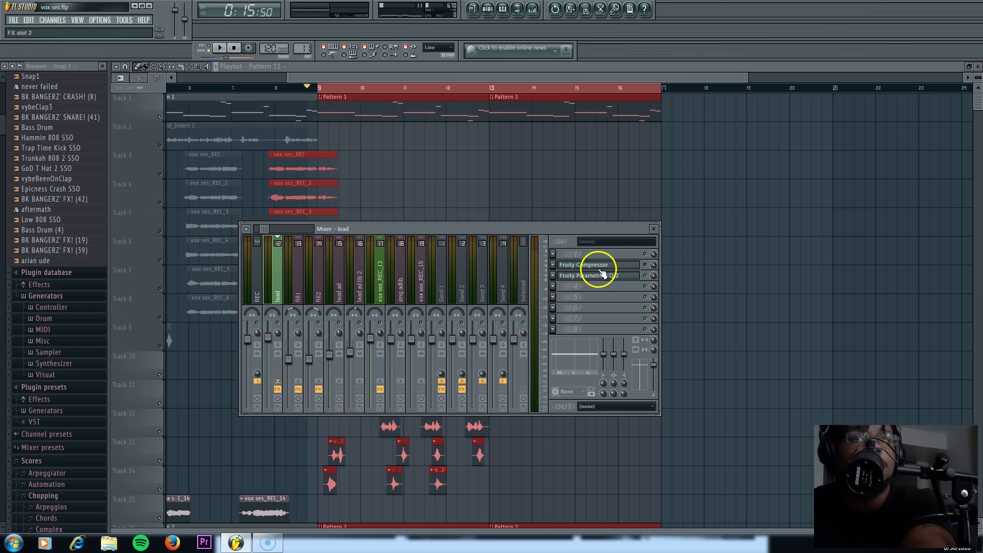
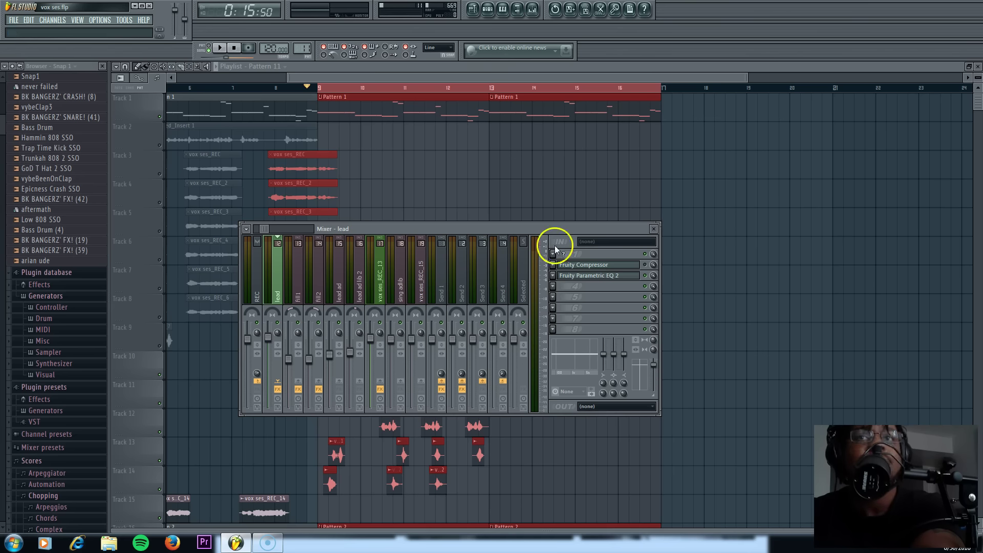
Load the Waves CLA-3A Stereo compressor into the lead track's fourth slot through WaveShell-VST3 8.0.
{"action": "left_click", "coordinate": [555, 289]}
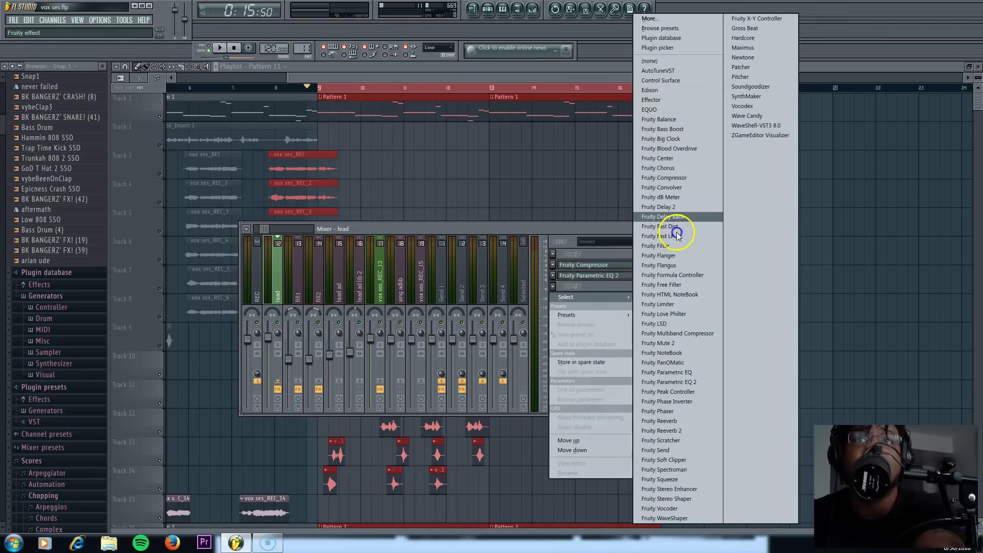
{"action": "left_click", "coordinate": [767, 126]}
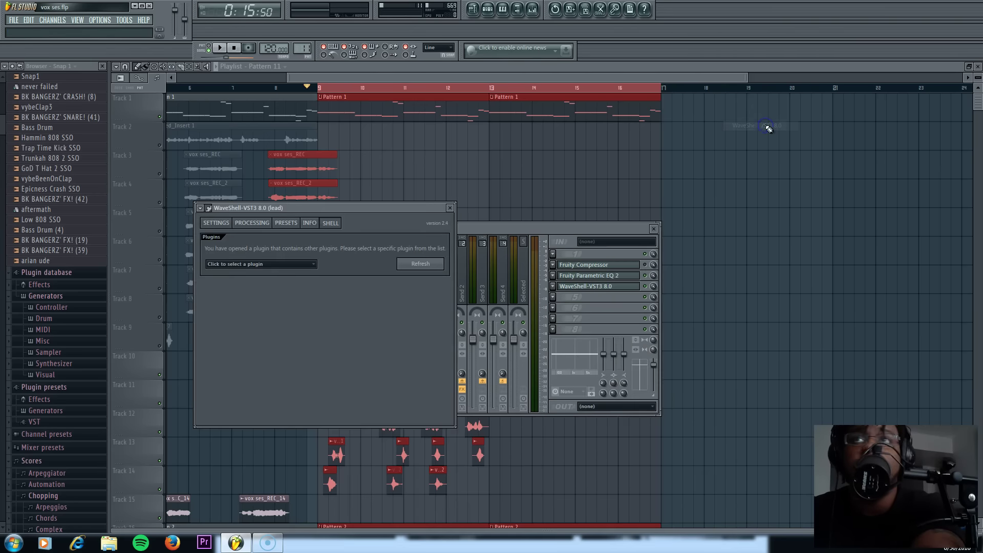
{"action": "left_click", "coordinate": [281, 265]}
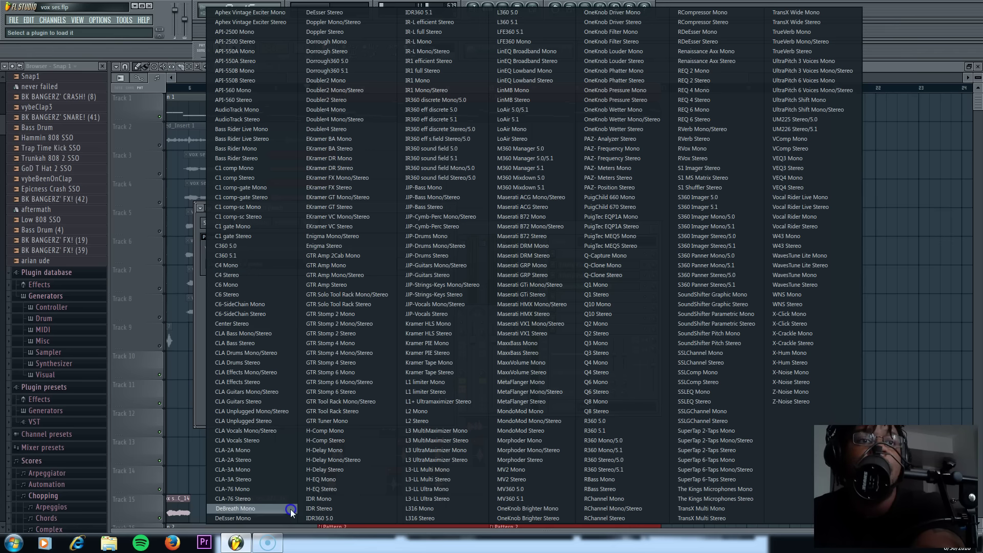
{"action": "left_click", "coordinate": [273, 485]}
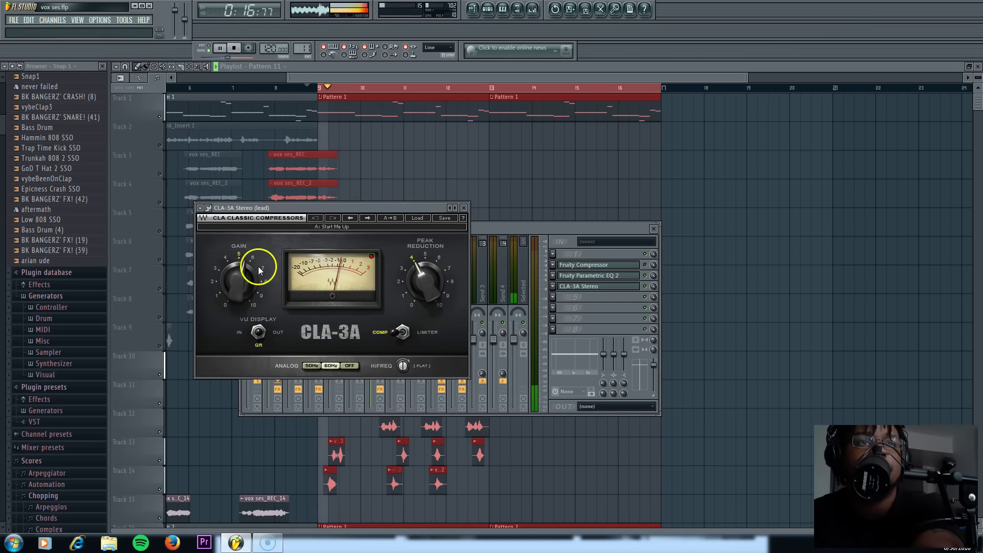
Set the CLA-3A's gain to about 5.1 and peak reduction to 4.95 during playback, and turn its analog modelling off.
{"action": "left_click_drag", "start_coordinate": [242, 280], "coordinate": [245, 282]}
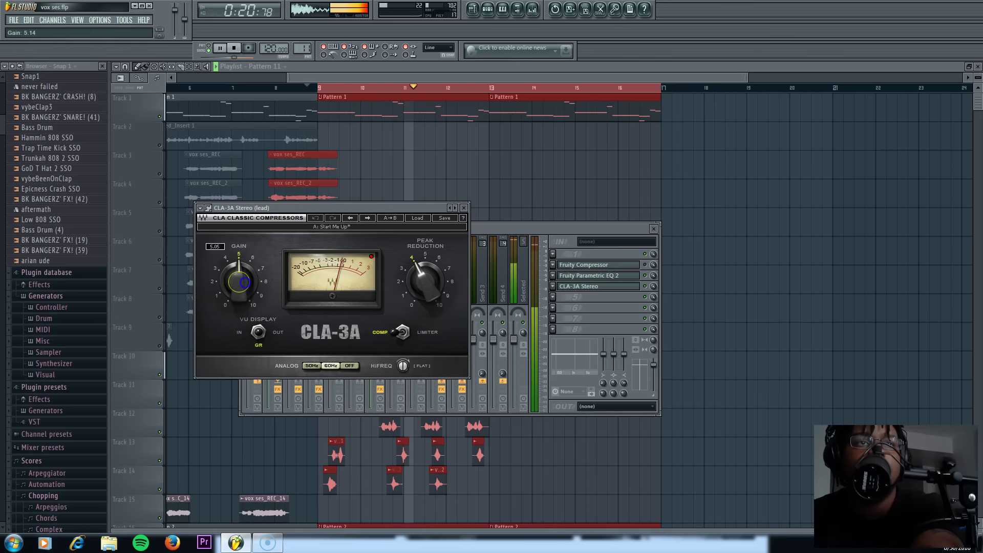
{"action": "left_click_drag", "start_coordinate": [424, 285], "coordinate": [425, 293]}
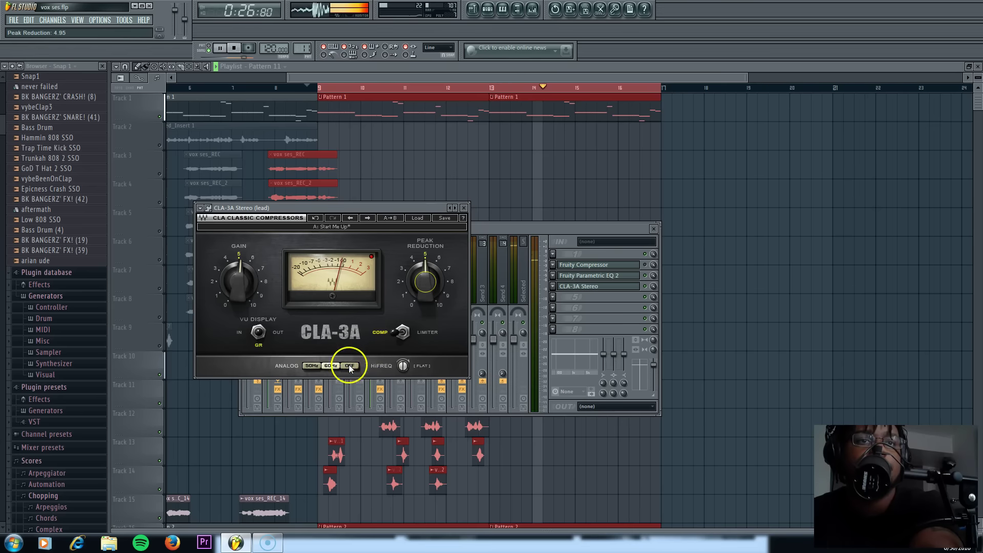
{"action": "left_click", "coordinate": [237, 47]}
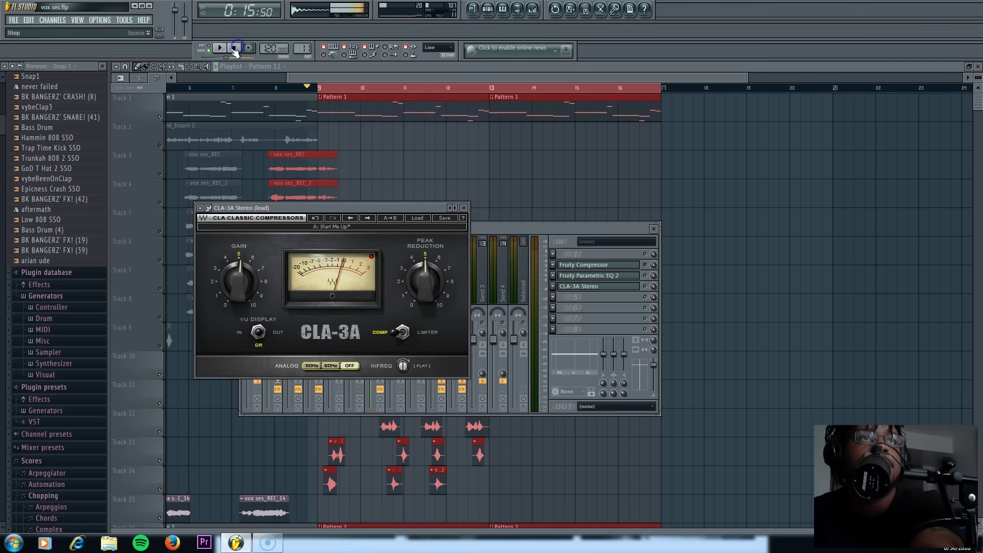
Replay the loop and fine-tune the CLA-3A's gain and peak reduction on the lead vocal.
{"action": "key", "text": "space"}
{"action": "left_click_drag", "start_coordinate": [243, 264], "coordinate": [238, 281]}
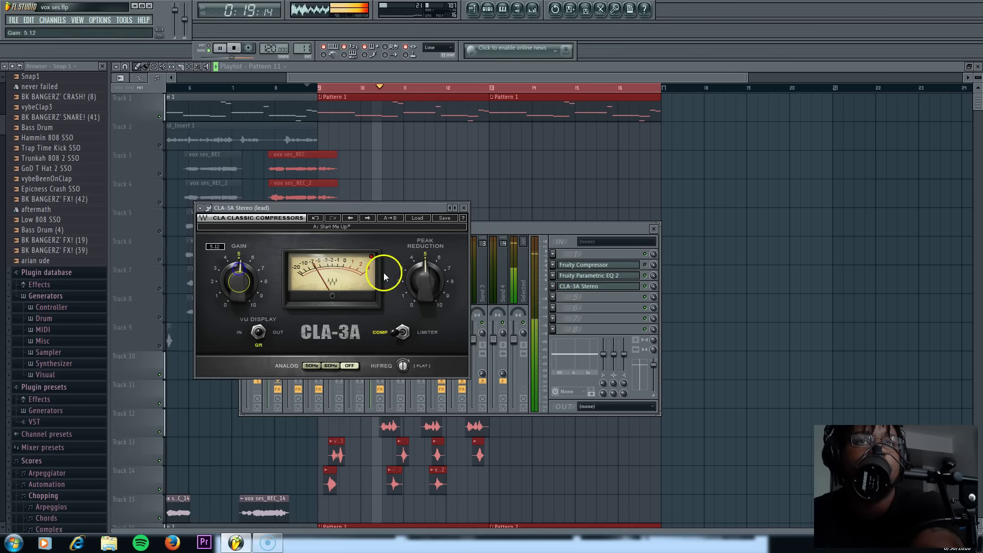
{"action": "left_click_drag", "start_coordinate": [419, 274], "coordinate": [418, 274]}
{"action": "left_click_drag", "start_coordinate": [239, 270], "coordinate": [240, 269]}
{"action": "left_click", "coordinate": [235, 49]}
{"action": "left_click", "coordinate": [221, 49]}
{"action": "left_click_drag", "start_coordinate": [242, 285], "coordinate": [241, 275]}
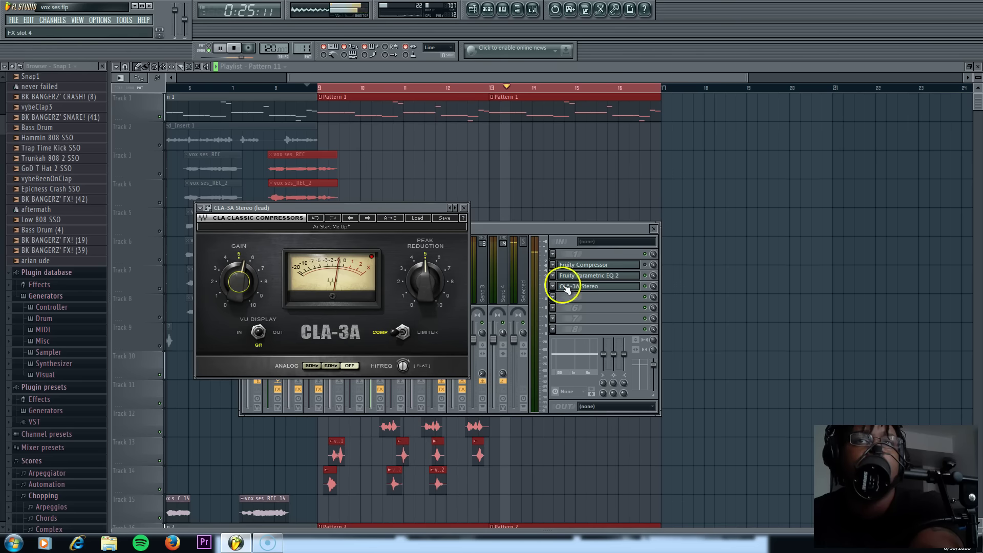
{"action": "left_click", "coordinate": [234, 48]}
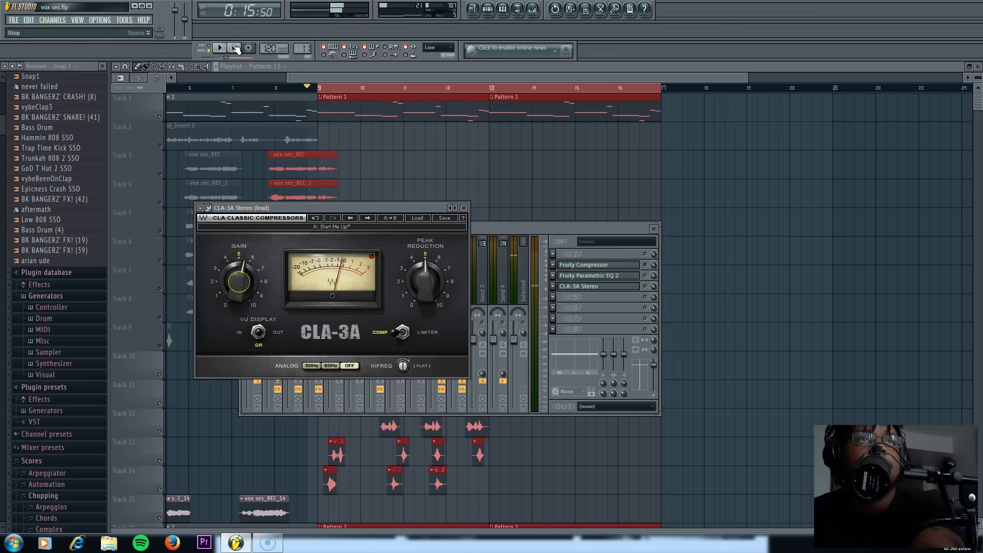
Replace the lead track's CLA-3A with the Waves CLA-2A Stereo compressor through WaveShell-VST3 8.0.
{"action": "right_click", "coordinate": [636, 285]}
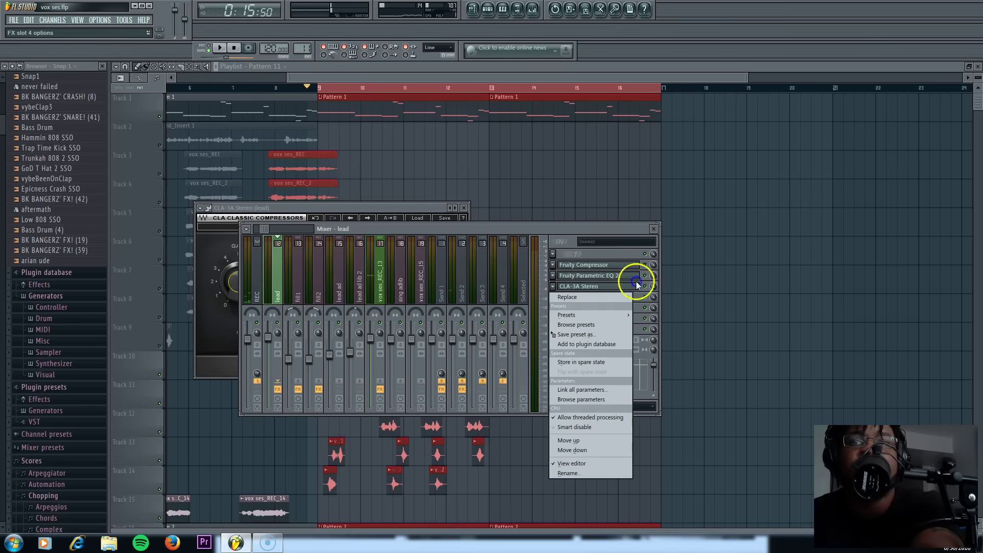
{"action": "mouse_move", "coordinate": [621, 299]}
{"action": "left_click", "coordinate": [727, 128]}
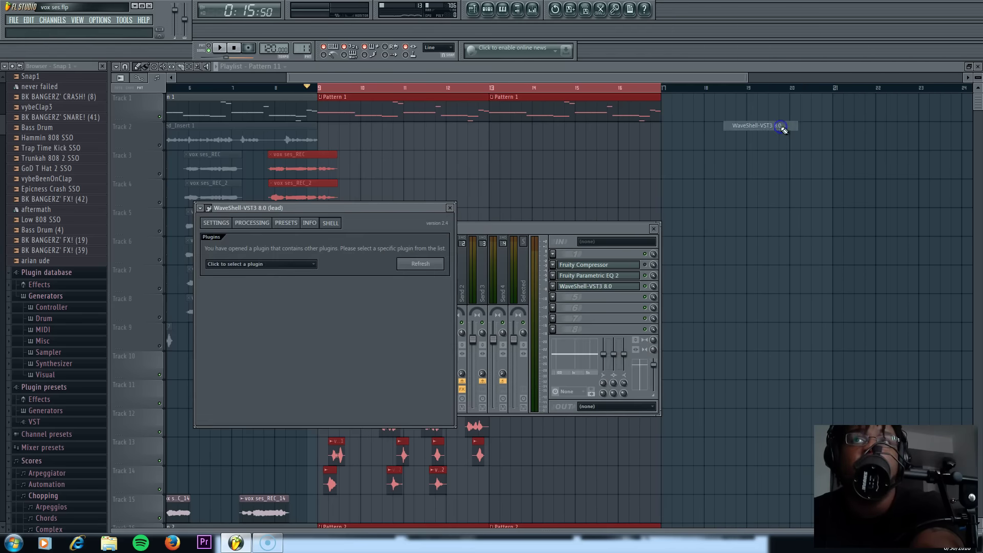
{"action": "left_click", "coordinate": [291, 265]}
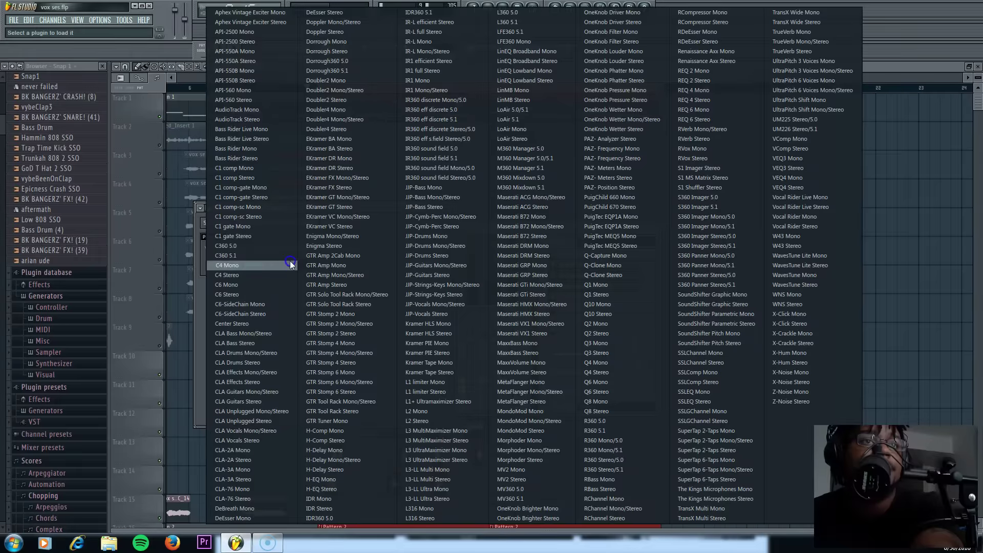
{"action": "left_click", "coordinate": [254, 459]}
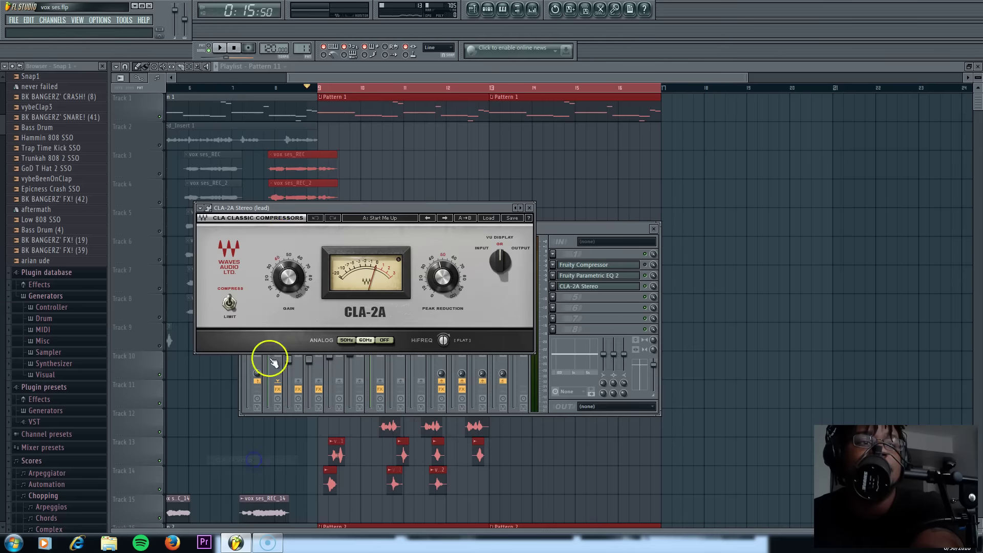
Play the loop, turn the CLA-2A's analog modelling off, and set its peak reduction to about 50.7.
{"action": "left_click", "coordinate": [229, 48]}
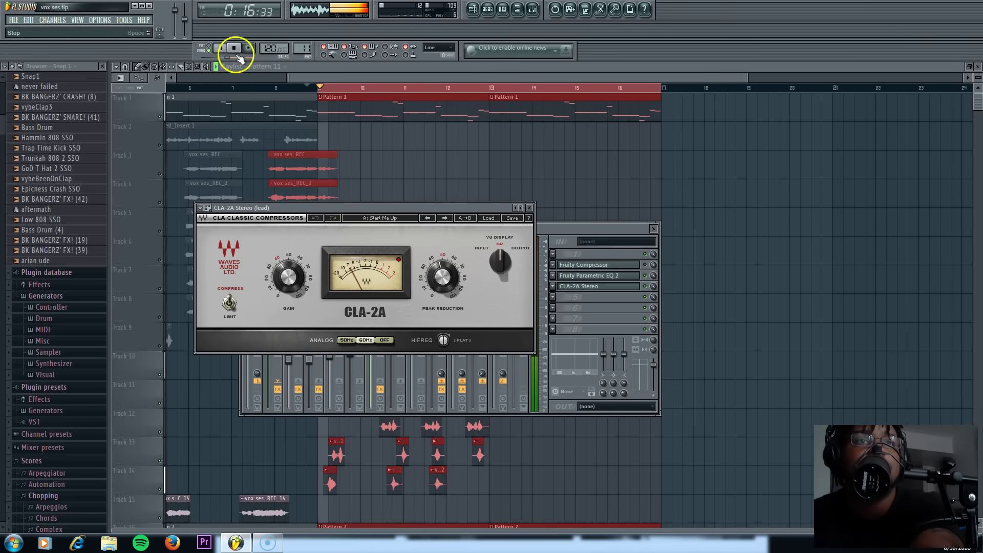
{"action": "left_click", "coordinate": [384, 340]}
{"action": "left_click_drag", "start_coordinate": [438, 335], "coordinate": [434, 309]}
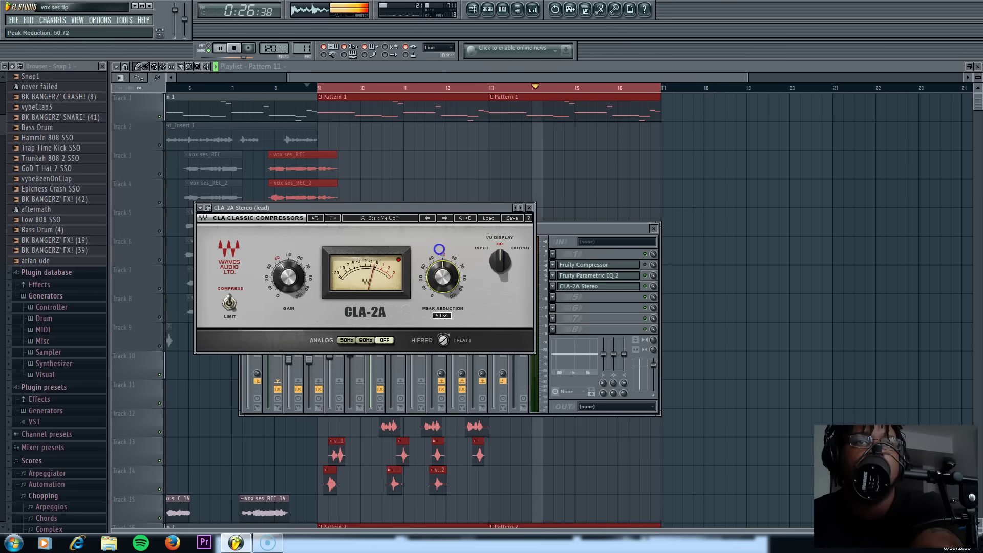
{"action": "left_click", "coordinate": [234, 48]}
Replay the loop and try small adjustments to the CLA-2A's HiFreq and peak reduction.
{"action": "left_click", "coordinate": [220, 49]}
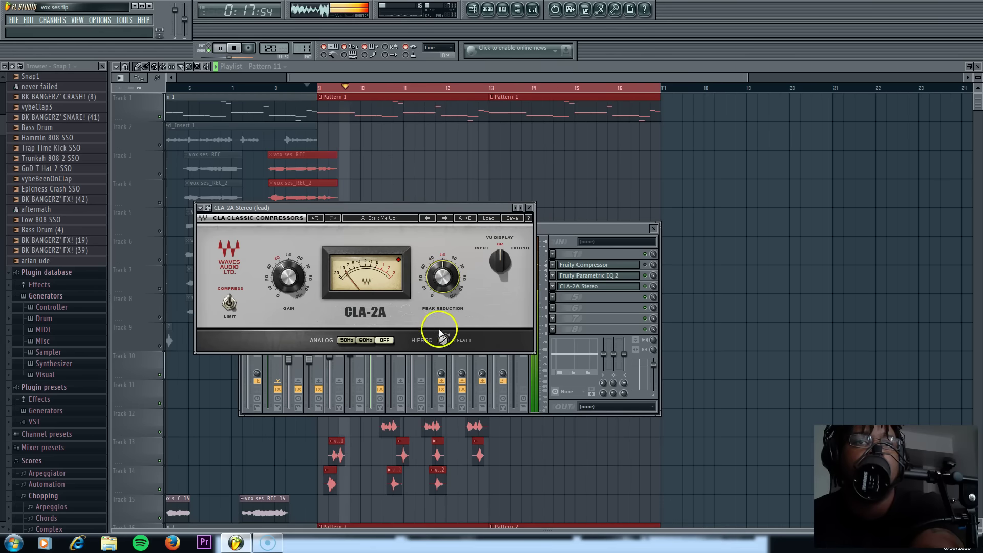
{"action": "left_click_drag", "start_coordinate": [444, 340], "coordinate": [443, 342]}
{"action": "left_click_drag", "start_coordinate": [438, 274], "coordinate": [440, 278]}
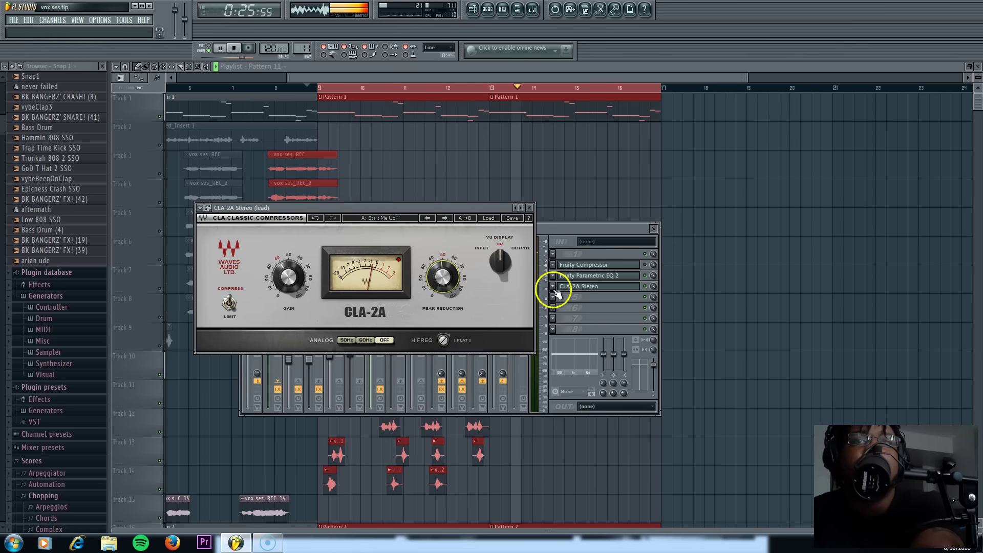
{"action": "left_click", "coordinate": [234, 48]}
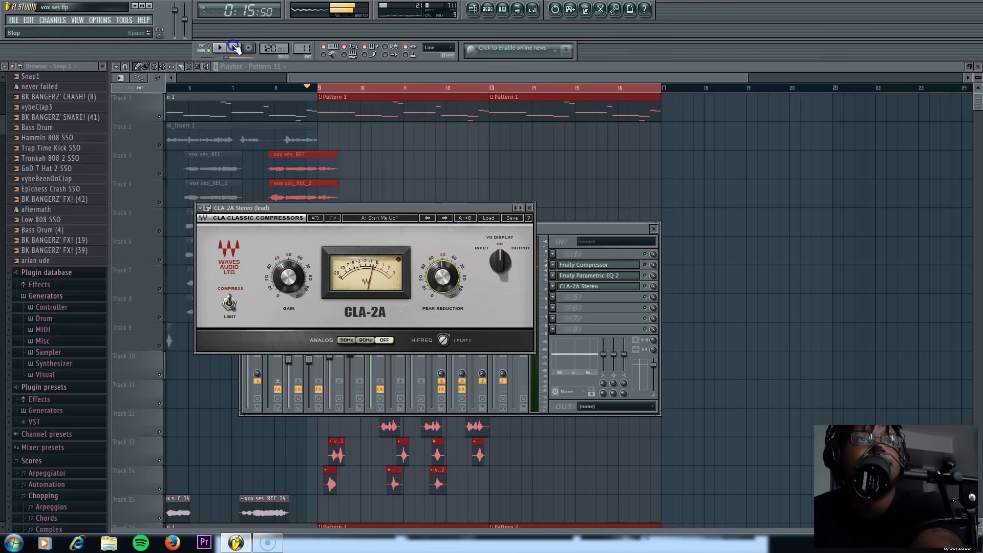
Remove the CLA-2A compressor from the lead track by setting its fourth slot to (none).
{"action": "left_click", "coordinate": [552, 286]}
{"action": "mouse_move", "coordinate": [621, 297]}
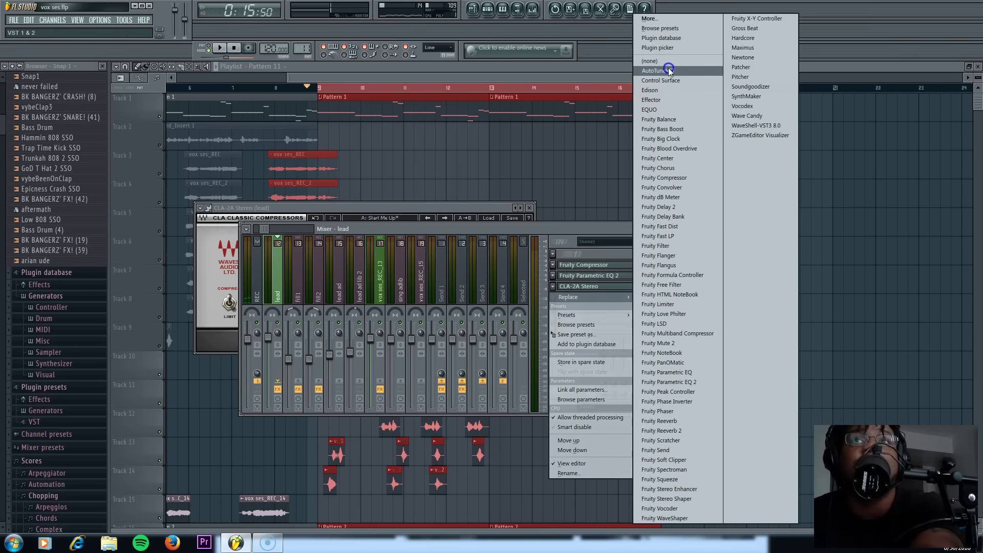
{"action": "left_click", "coordinate": [649, 61]}
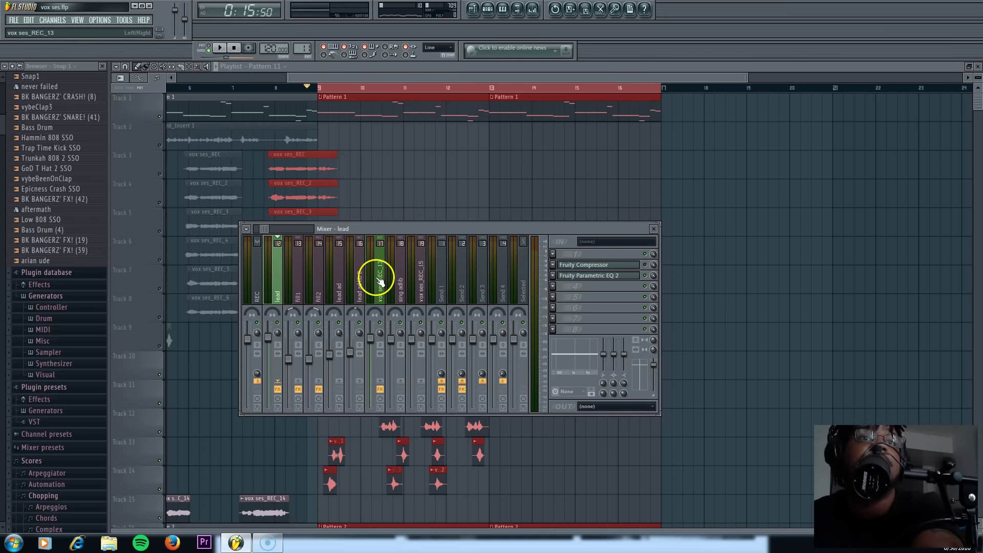
Load Gross Beat into the lead track's fourth effect slot, apply its 1 Beat Gate volume preset and audition the loop.
{"action": "left_click", "coordinate": [553, 286]}
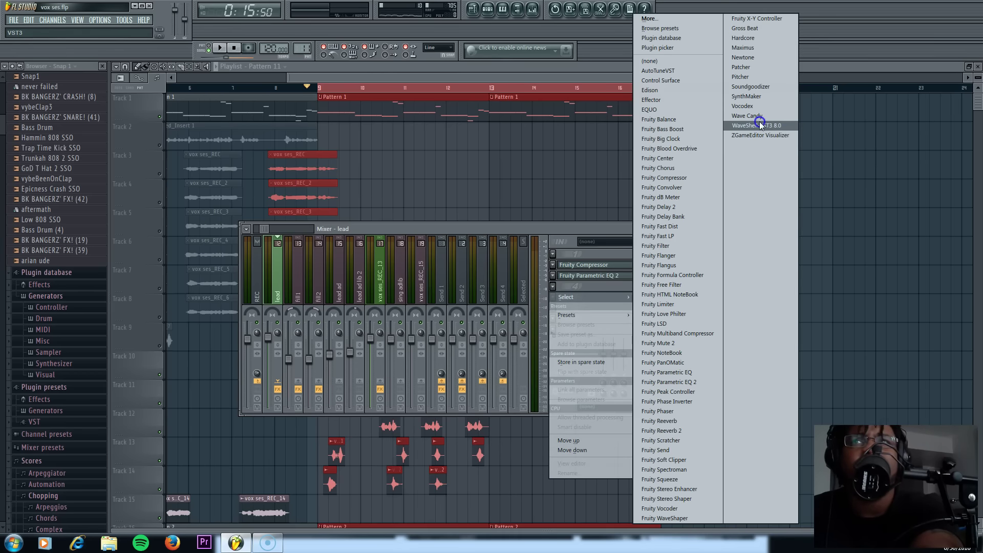
{"action": "left_click", "coordinate": [751, 29]}
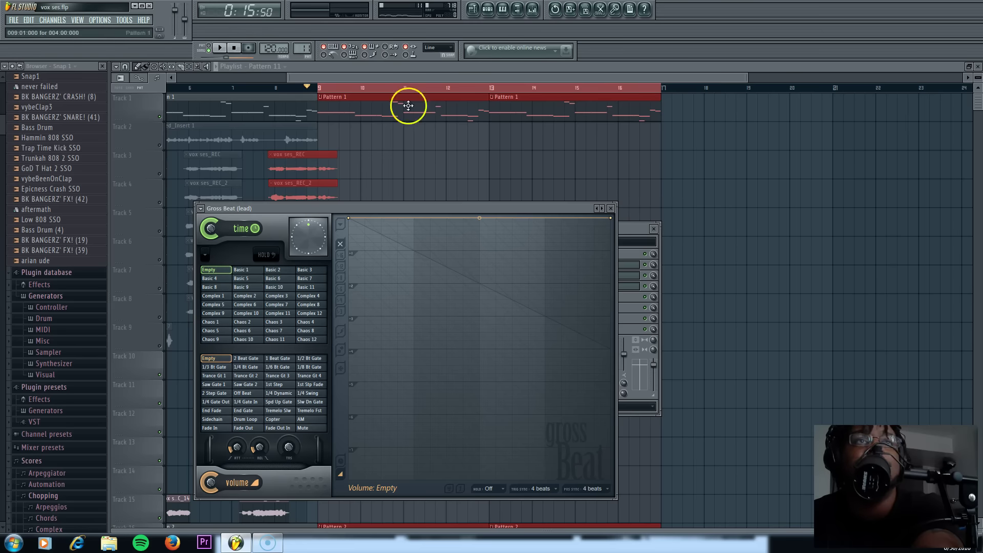
{"action": "left_click", "coordinate": [220, 48]}
{"action": "left_click", "coordinate": [277, 359]}
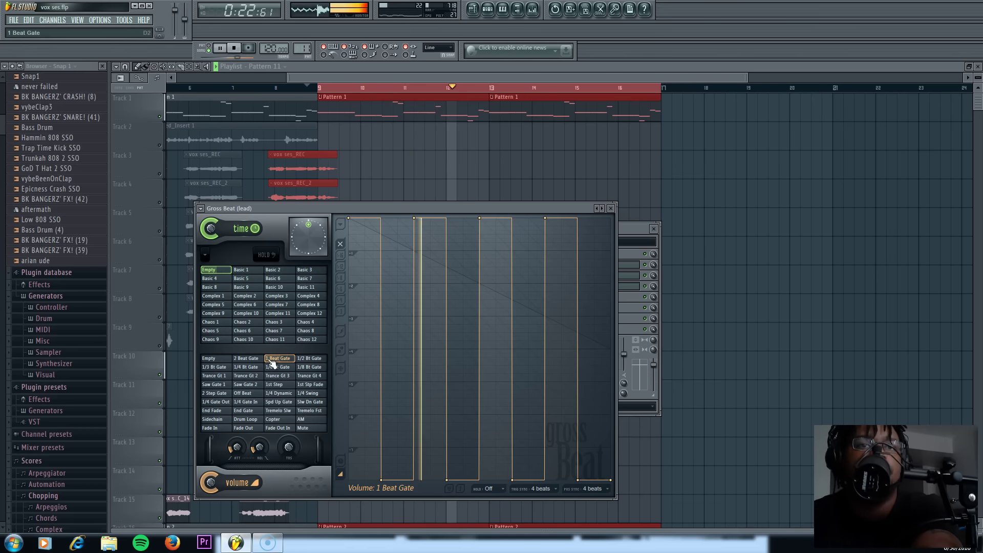
{"action": "left_click", "coordinate": [269, 333]}
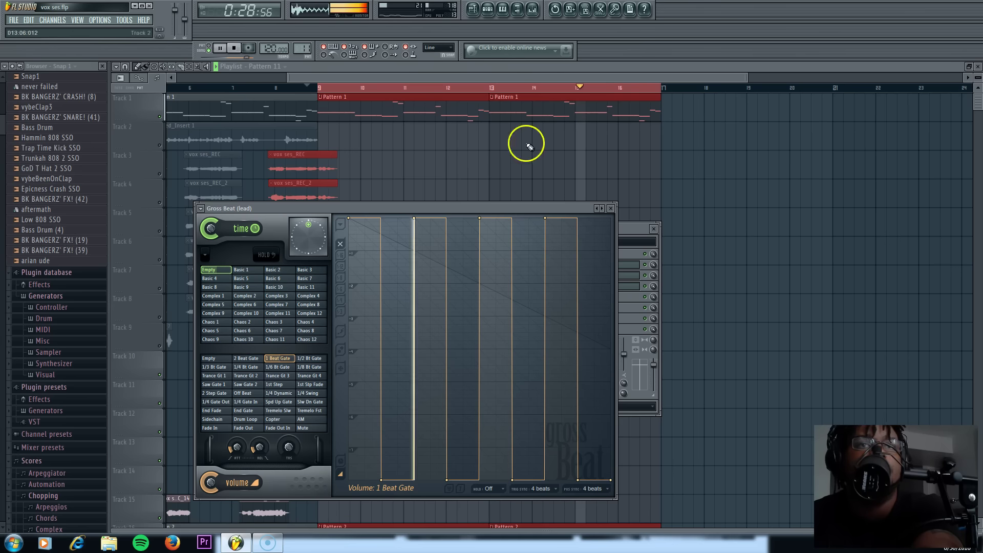
{"action": "key", "text": "space"}
{"action": "left_click", "coordinate": [235, 47]}
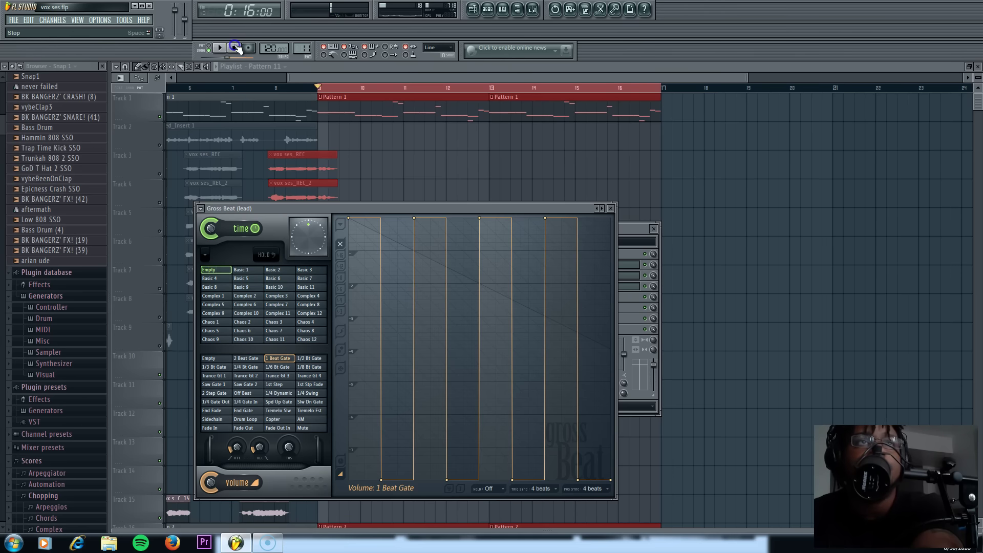
Load the Waves H-Delay Stereo and CLA-2A Stereo into the second and third effect slots of Send 3.
{"action": "left_click", "coordinate": [640, 275]}
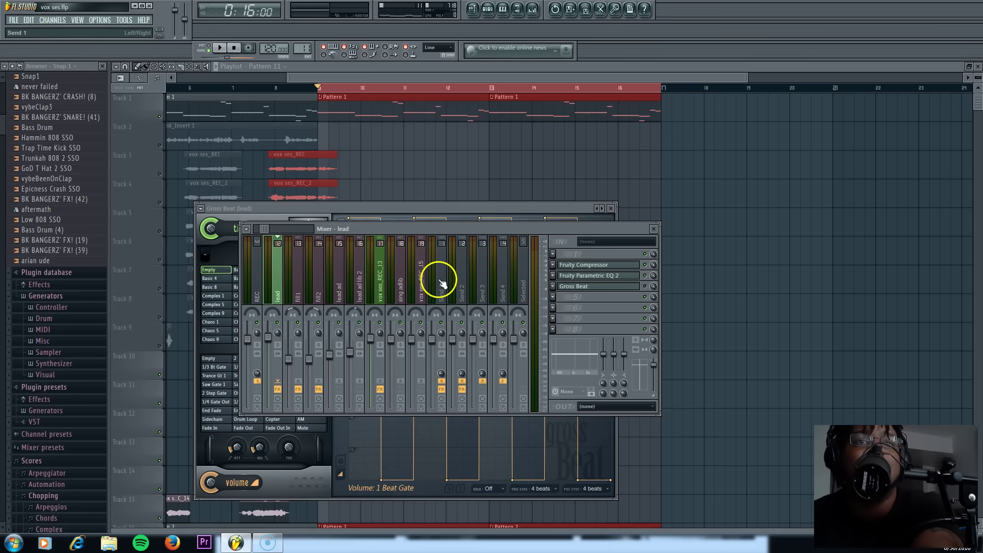
{"action": "left_click", "coordinate": [481, 271]}
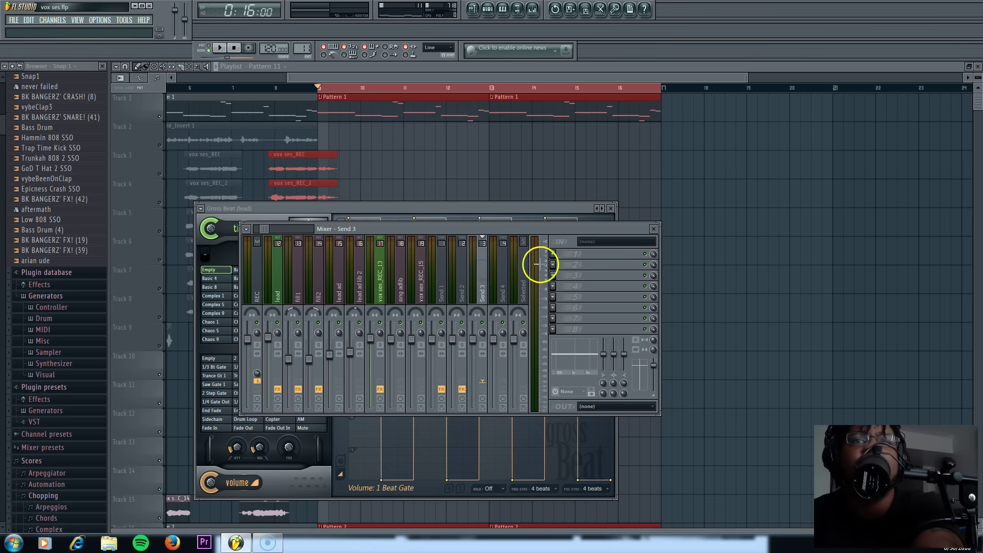
{"action": "left_click", "coordinate": [553, 265]}
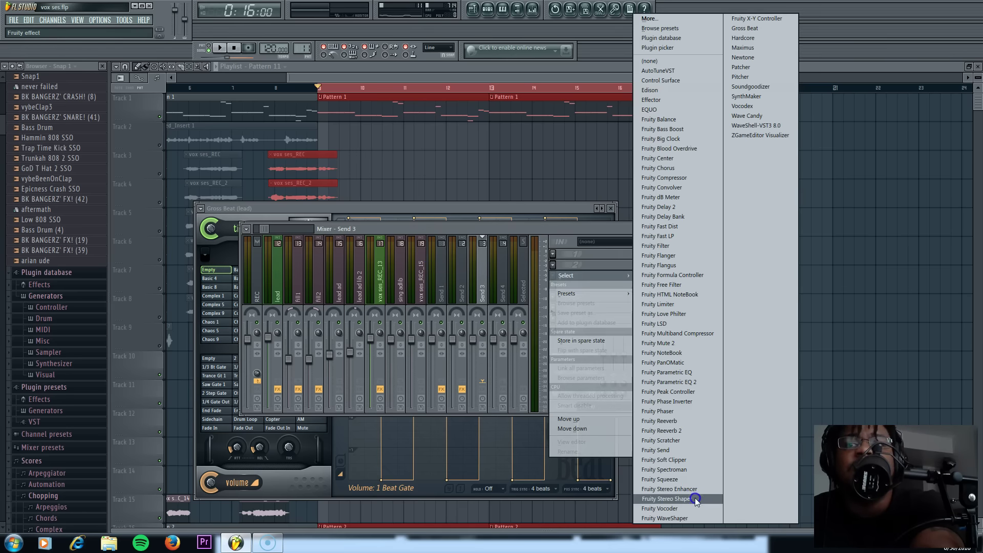
{"action": "left_click", "coordinate": [734, 124]}
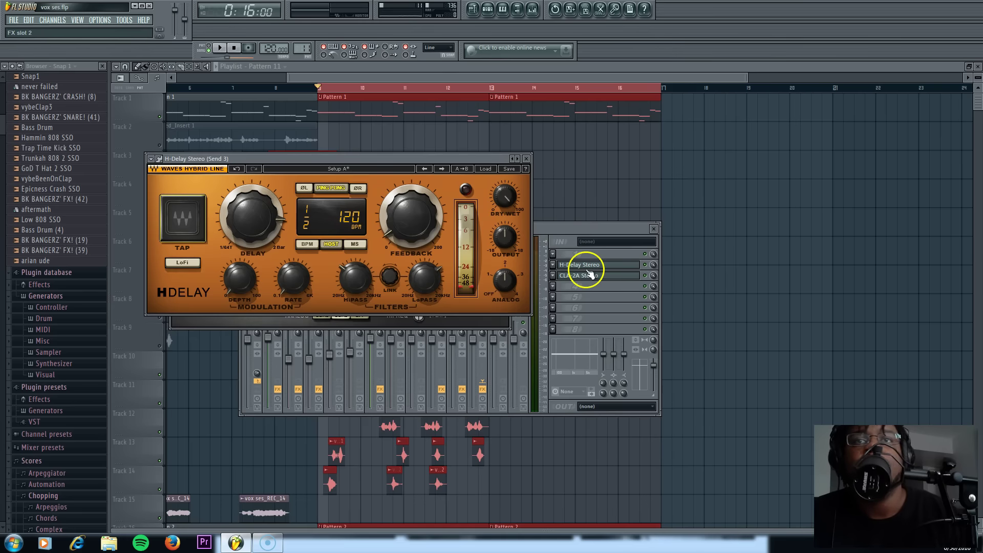
Add Fruity Parametric EQ 2 to Send 3's fourth slot and roll off the low and high ends with bands 1 and 7.
{"action": "left_click", "coordinate": [554, 287]}
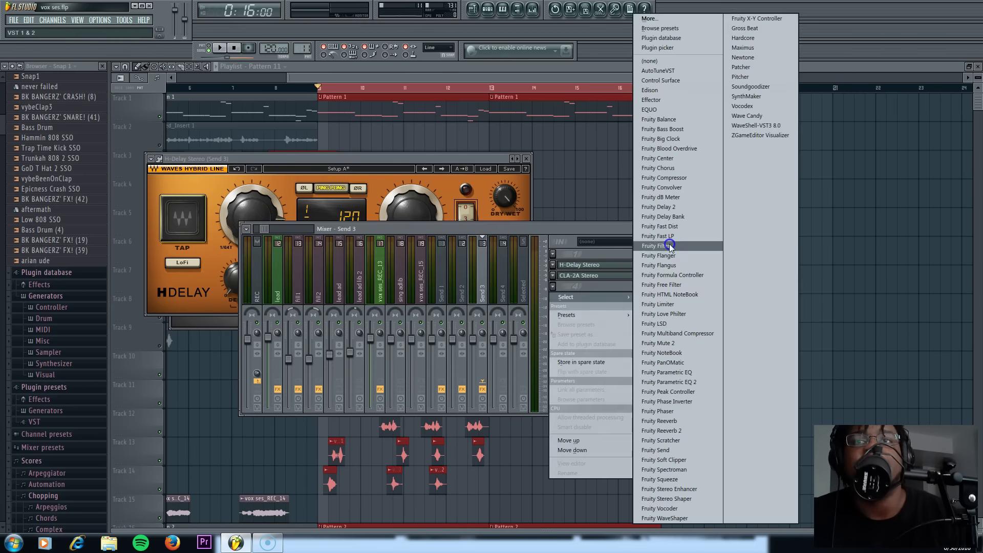
{"action": "left_click", "coordinate": [699, 381]}
{"action": "right_click", "coordinate": [501, 208]}
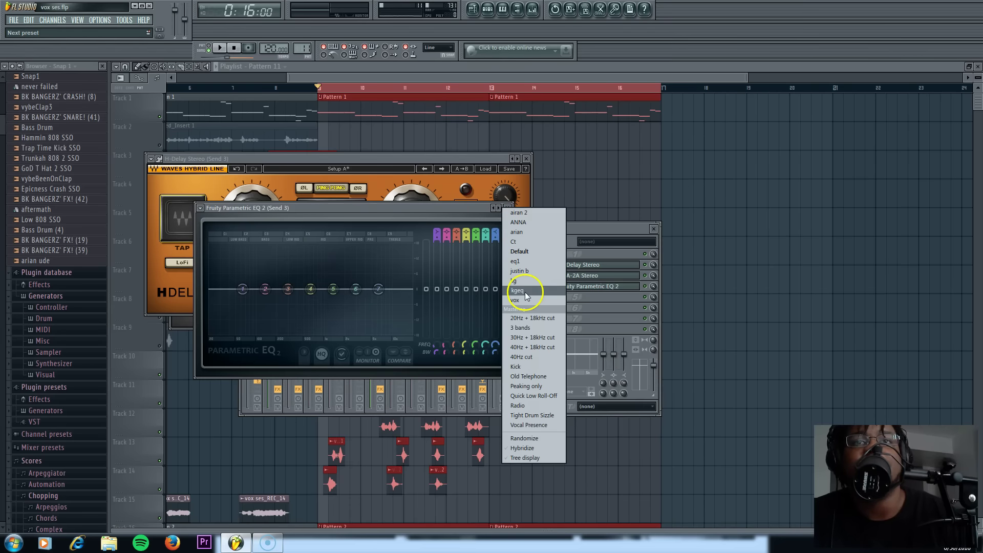
{"action": "left_click_drag", "start_coordinate": [245, 283], "coordinate": [290, 530]}
{"action": "left_click_drag", "start_coordinate": [379, 289], "coordinate": [386, 451]}
{"action": "left_click_drag", "start_coordinate": [333, 289], "coordinate": [341, 287]}
{"action": "left_click", "coordinate": [536, 306]}
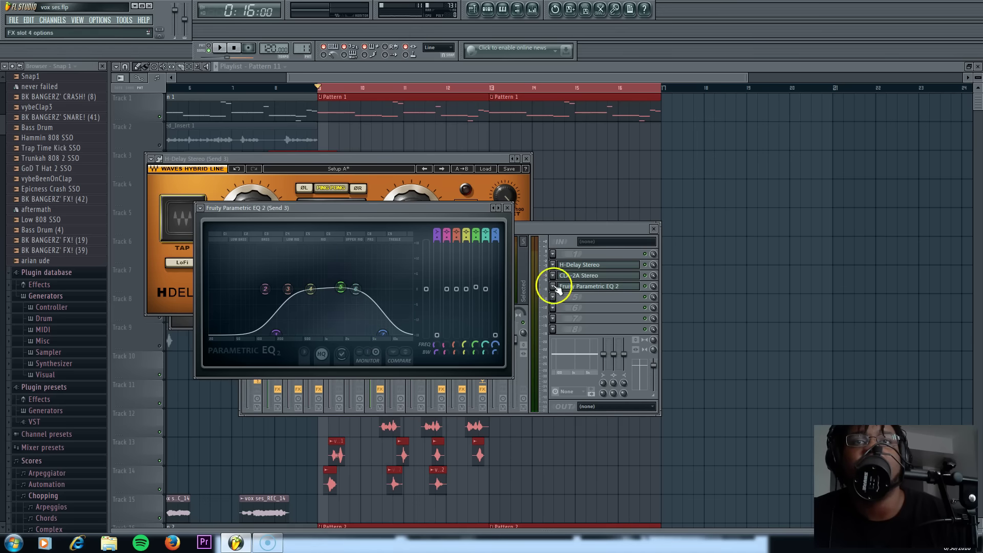
{"action": "left_click", "coordinate": [553, 288]}
{"action": "mouse_move", "coordinate": [604, 297]}
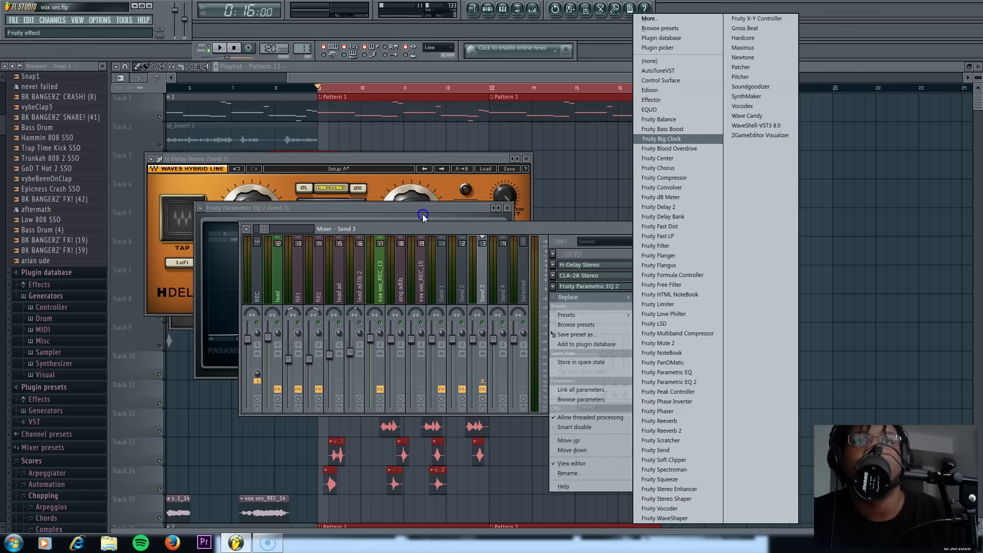
{"action": "left_click", "coordinate": [415, 229]}
Audition the loop briefly and raise the band 1 low shelf of Send 3's Parametric EQ 2 to about 407 Hz.
{"action": "left_click", "coordinate": [226, 48]}
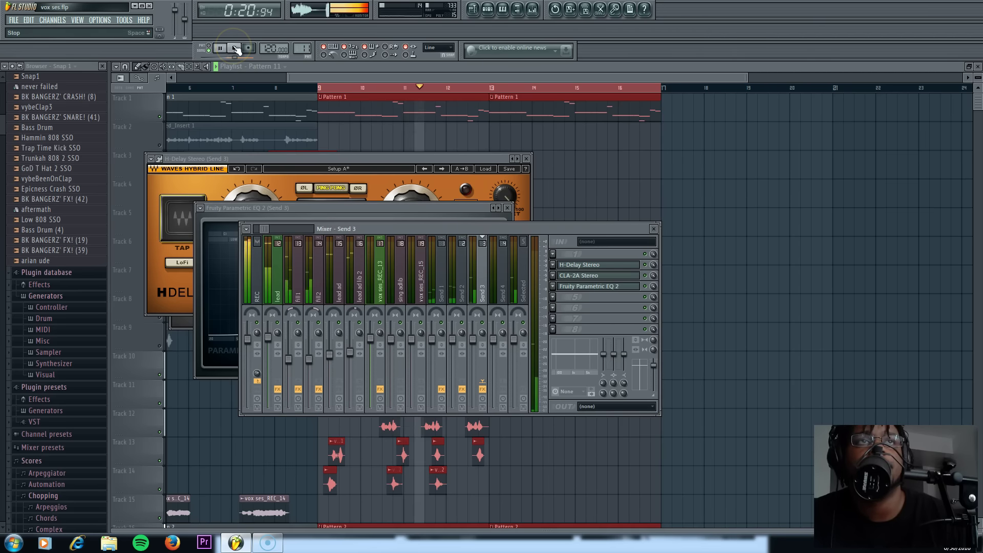
{"action": "left_click", "coordinate": [235, 47]}
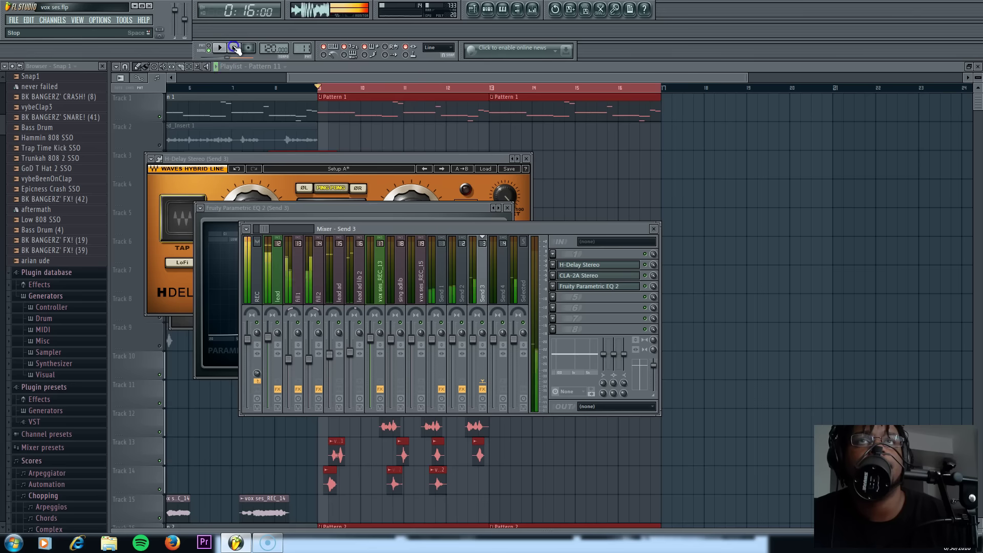
{"action": "left_click", "coordinate": [595, 288]}
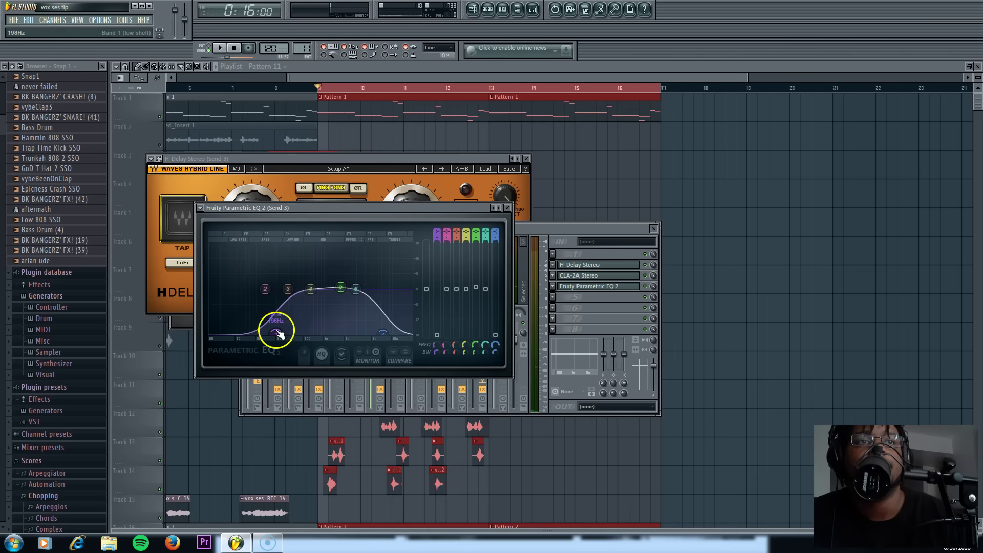
{"action": "left_click_drag", "start_coordinate": [277, 333], "coordinate": [297, 333]}
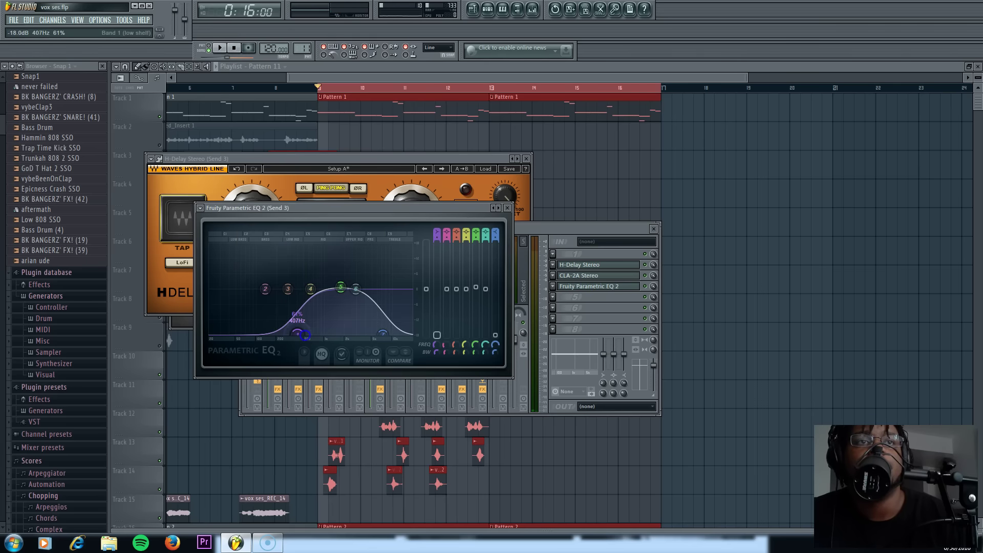
{"action": "left_click", "coordinate": [558, 225]}
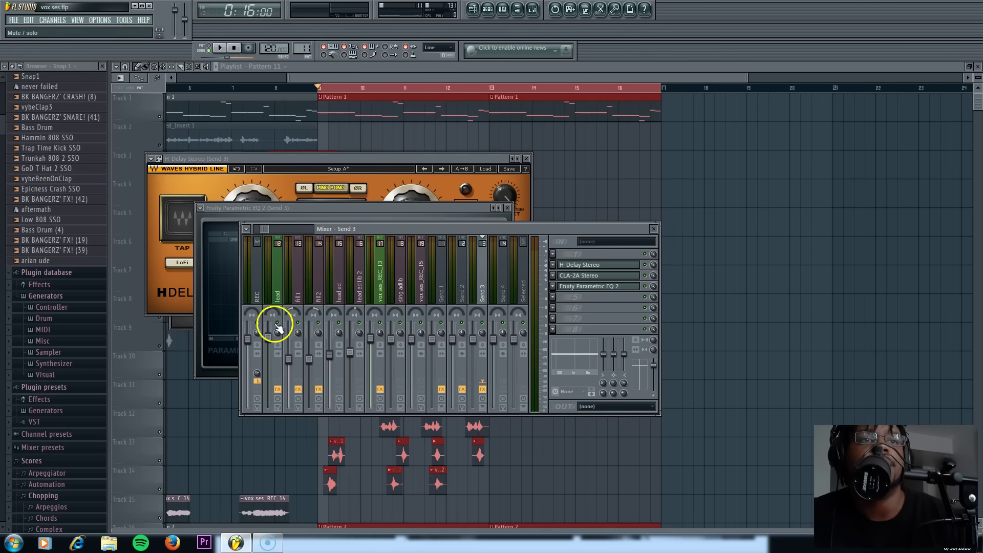
Play the loop and set the fill2 track's send level to Send 3 to about 15%.
{"action": "left_click", "coordinate": [221, 49]}
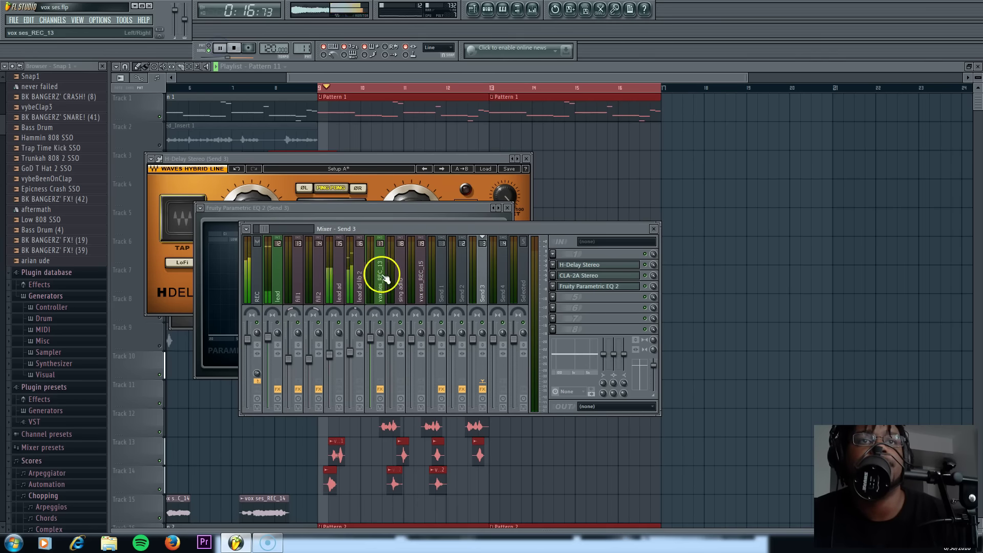
{"action": "left_click", "coordinate": [316, 284]}
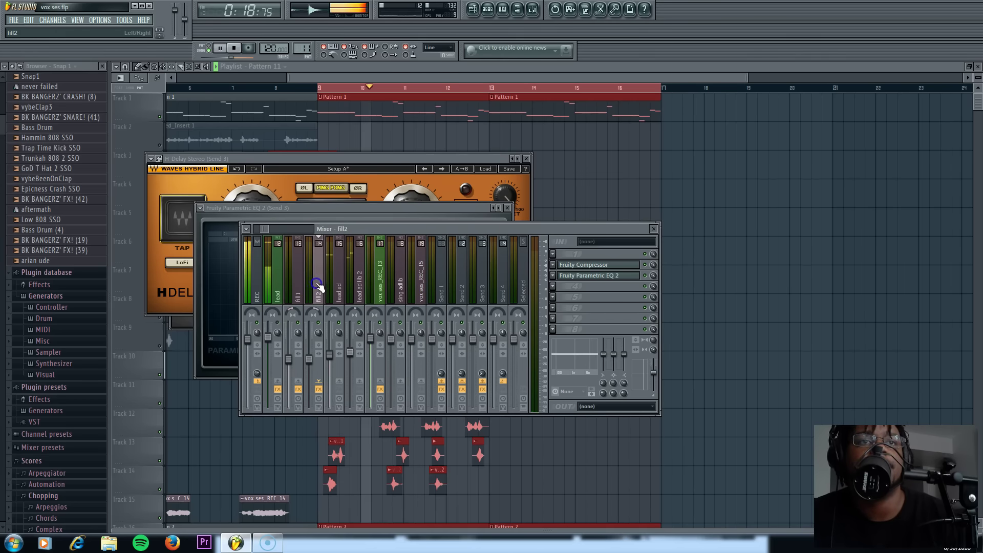
{"action": "left_click_drag", "start_coordinate": [483, 374], "coordinate": [483, 354]}
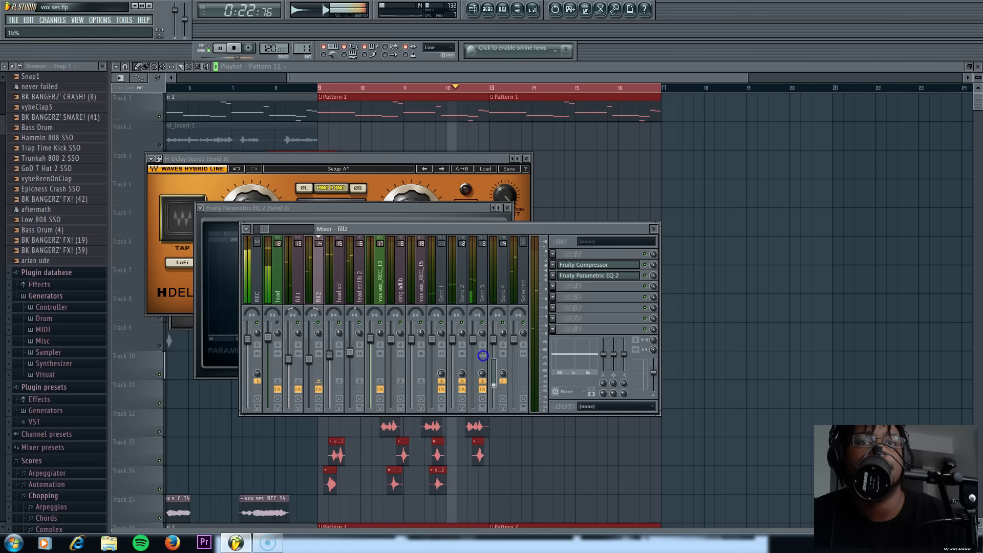
Add a Fruity Compressor to the lead ad track's second slot and apply the Comp1 preset.
{"action": "left_click", "coordinate": [339, 264]}
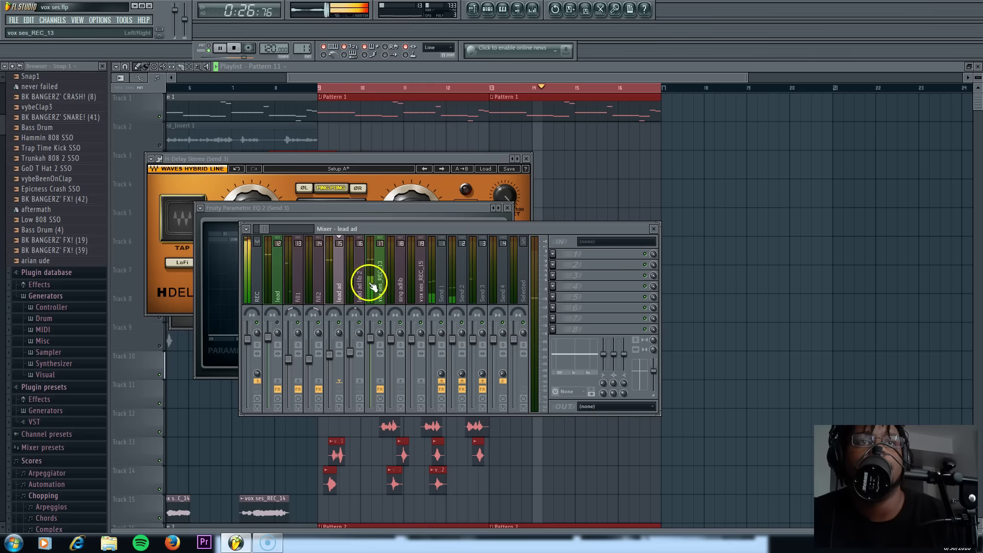
{"action": "left_click", "coordinate": [555, 263]}
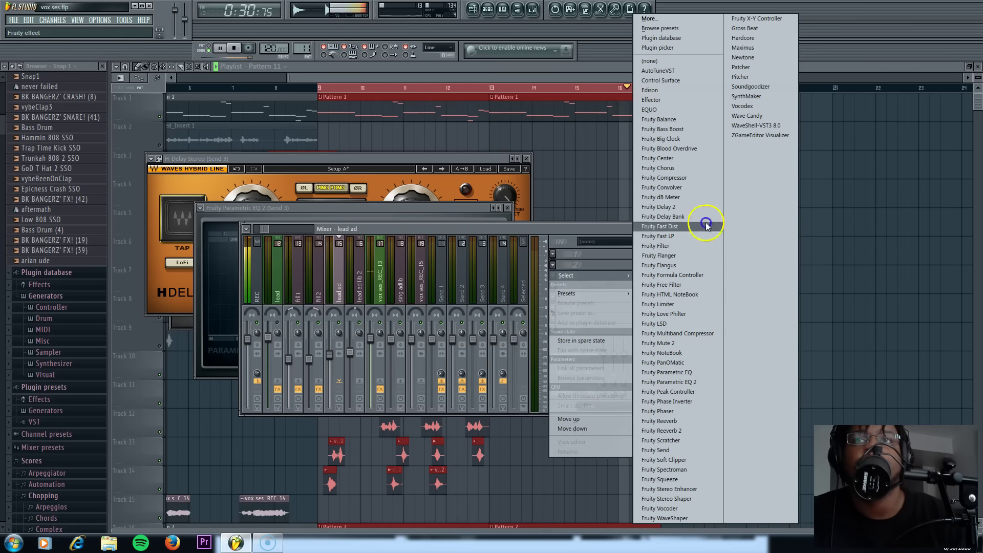
{"action": "left_click", "coordinate": [705, 182]}
{"action": "left_click", "coordinate": [377, 159]}
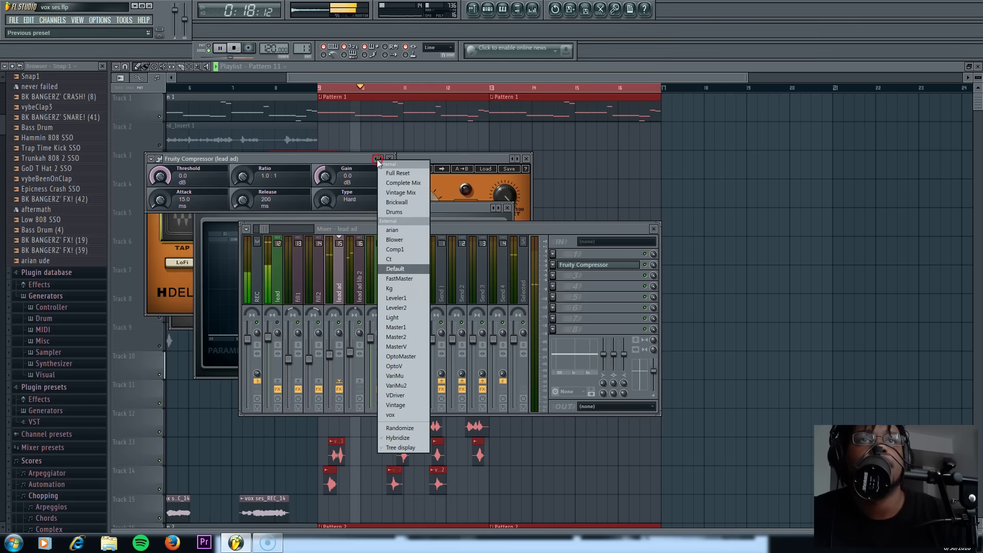
{"action": "left_click", "coordinate": [415, 253]}
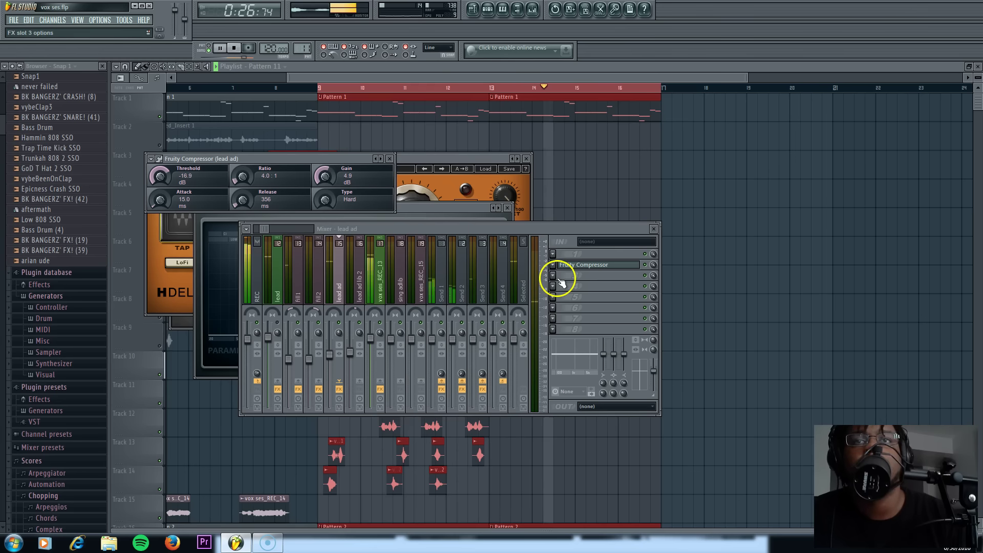
Add Fruity Parametric EQ 2 to the lead ad track's third slot and apply the eq1 preset.
{"action": "left_click", "coordinate": [588, 276]}
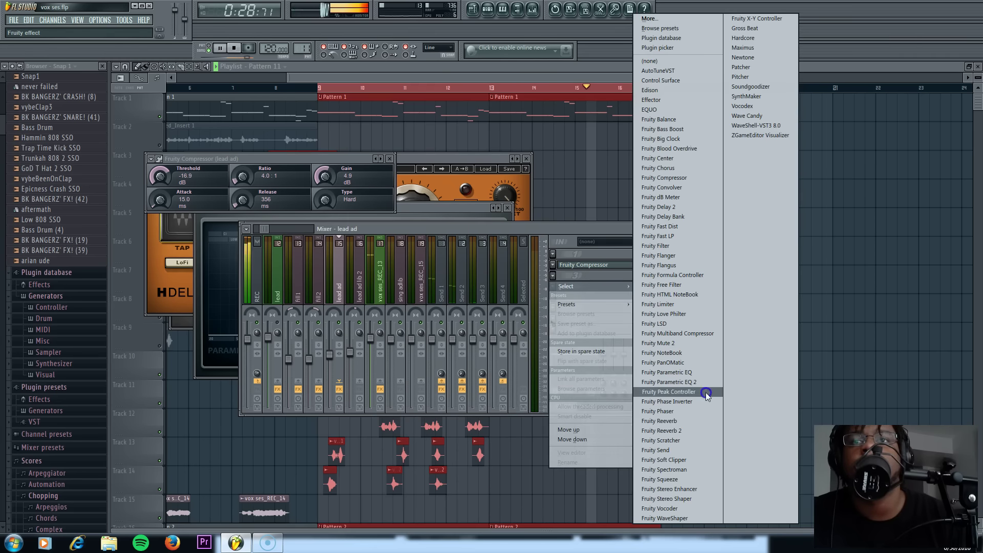
{"action": "left_click", "coordinate": [681, 381]}
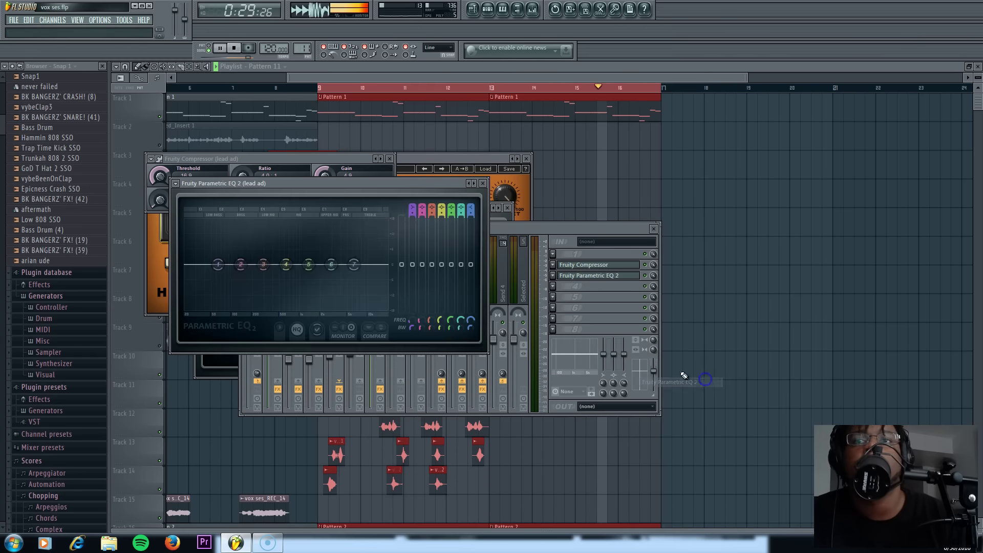
{"action": "left_click", "coordinate": [472, 184]}
{"action": "left_click", "coordinate": [499, 239]}
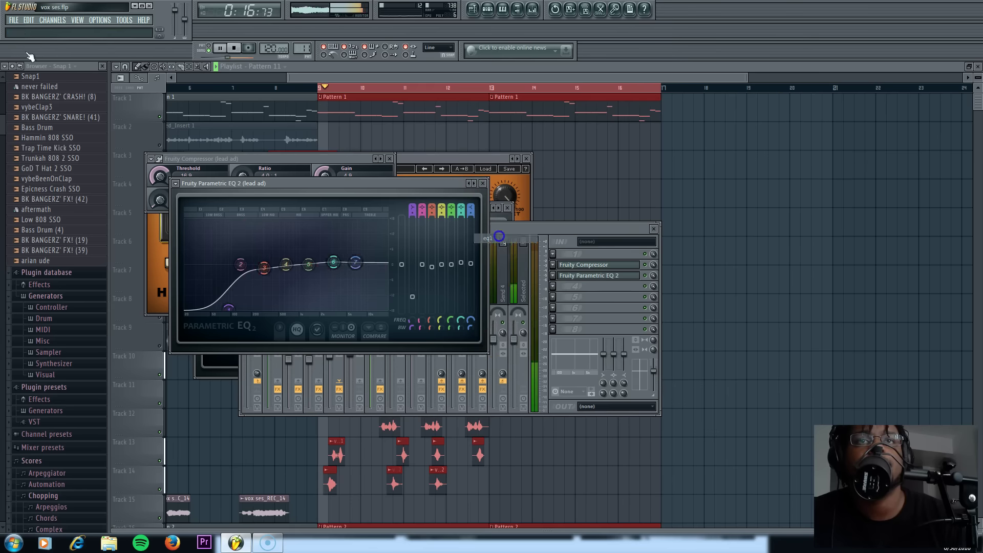
Adjust the lead ad track's send levels to Send 1 and Send 2, and check the effects loaded on Send 2.
{"action": "left_click", "coordinate": [509, 227]}
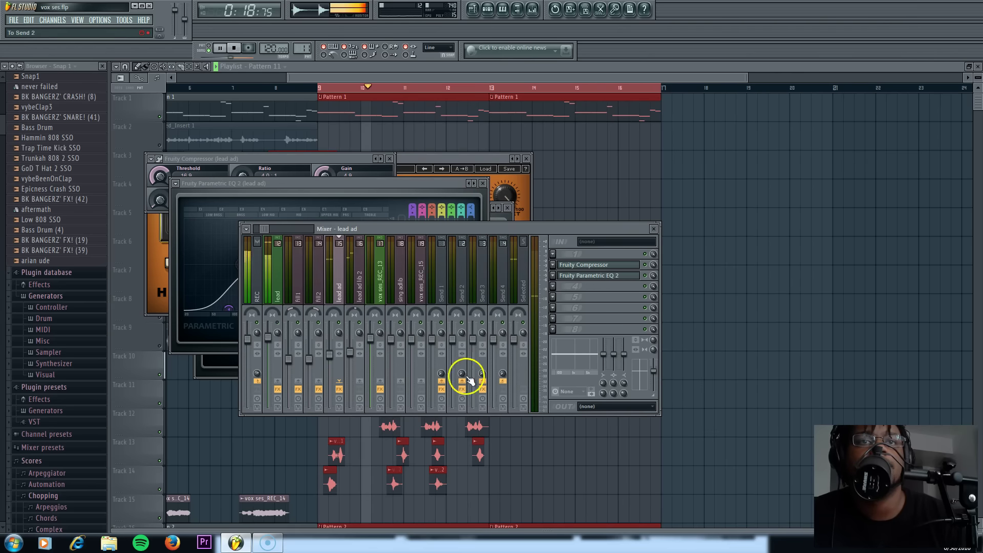
{"action": "left_click_drag", "start_coordinate": [441, 370], "coordinate": [462, 365]}
{"action": "left_click", "coordinate": [464, 265]}
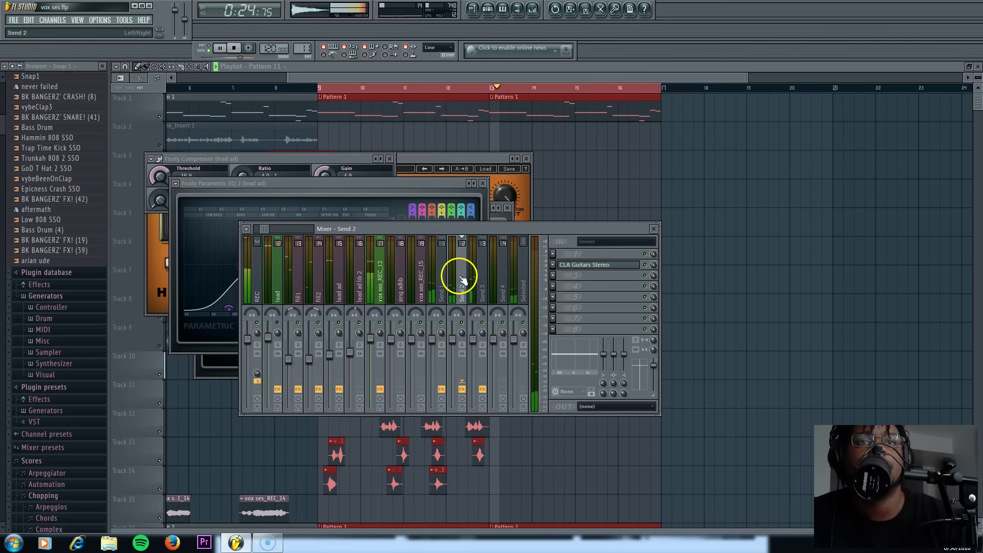
{"action": "left_click", "coordinate": [346, 285]}
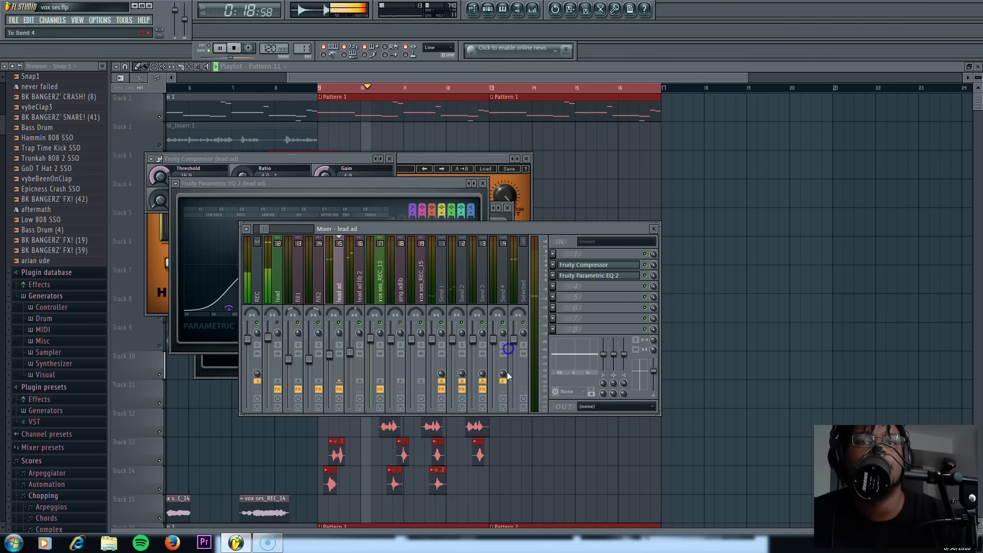
Add a Fruity Compressor to the lead ad lib 2 track's second slot and apply the Comp1 preset.
{"action": "left_click", "coordinate": [358, 271]}
{"action": "left_click", "coordinate": [593, 259]}
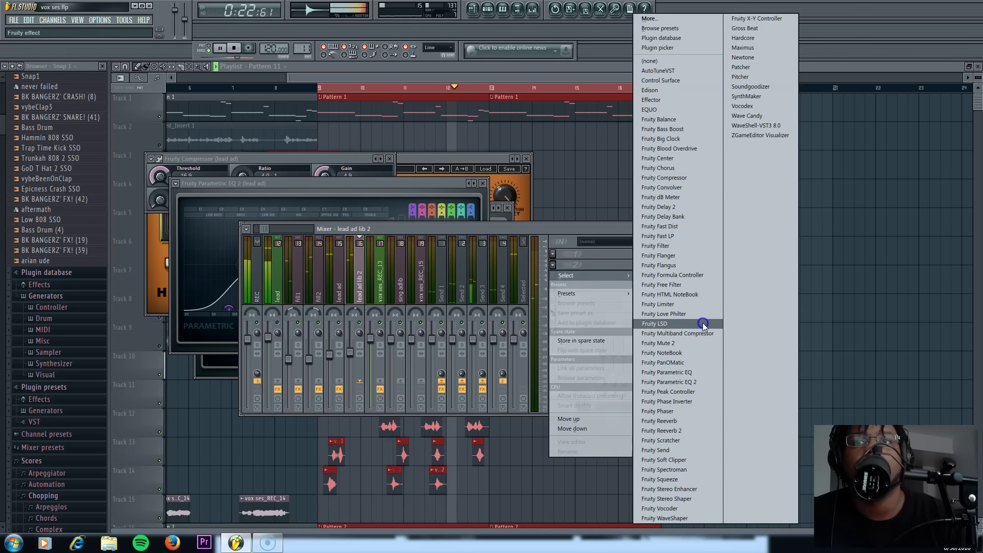
{"action": "left_click", "coordinate": [694, 183]}
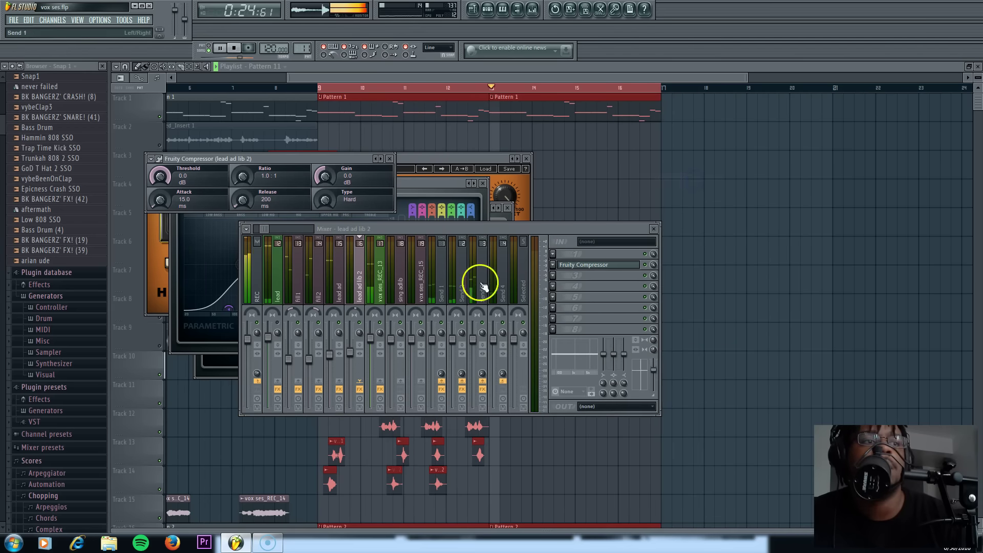
{"action": "left_click", "coordinate": [380, 161]}
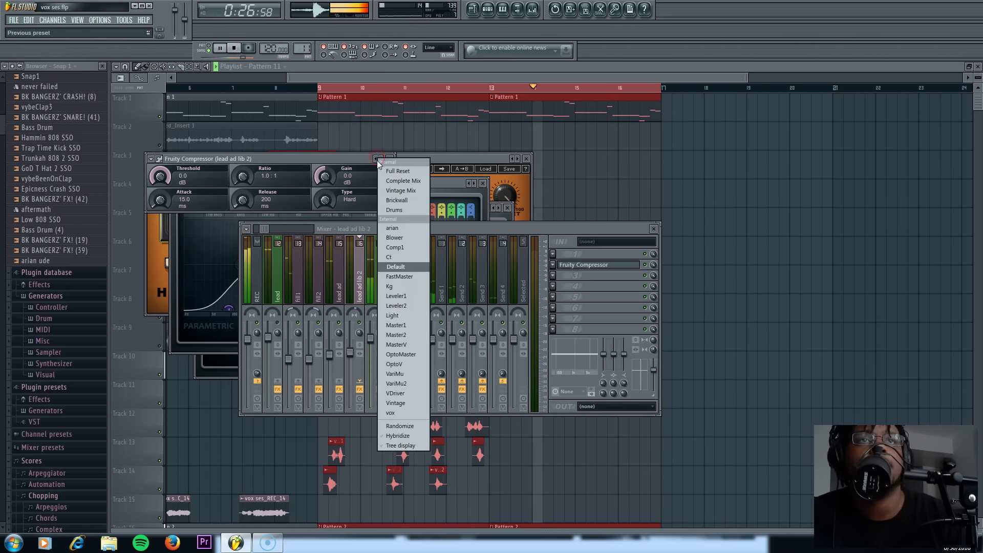
{"action": "left_click", "coordinate": [408, 246]}
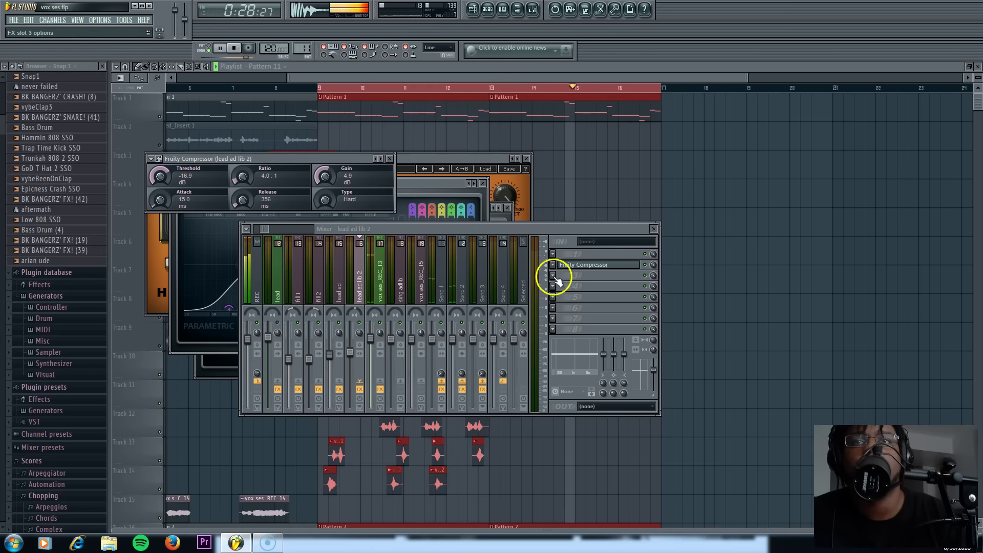
Add Fruity Parametric EQ 2 to the lead ad lib 2 track's third slot, apply the eq1 preset, and adjust the track's send levels.
{"action": "left_click", "coordinate": [552, 275]}
{"action": "left_click", "coordinate": [684, 381]}
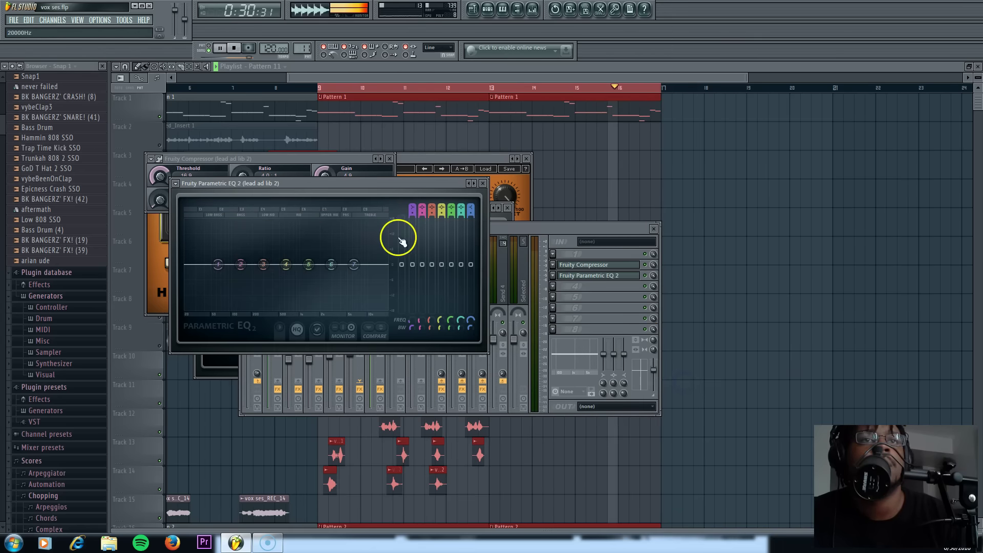
{"action": "left_click", "coordinate": [468, 184]}
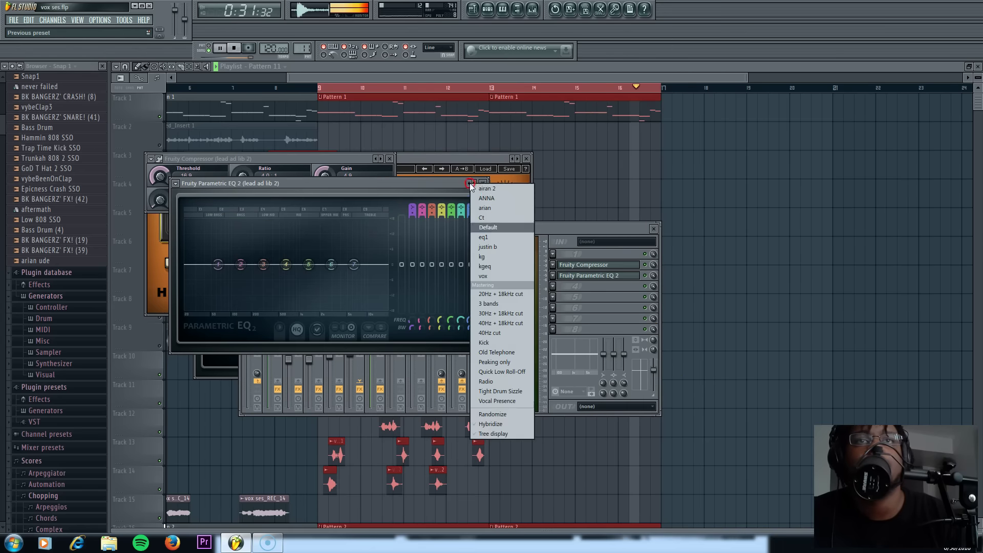
{"action": "left_click", "coordinate": [496, 237]}
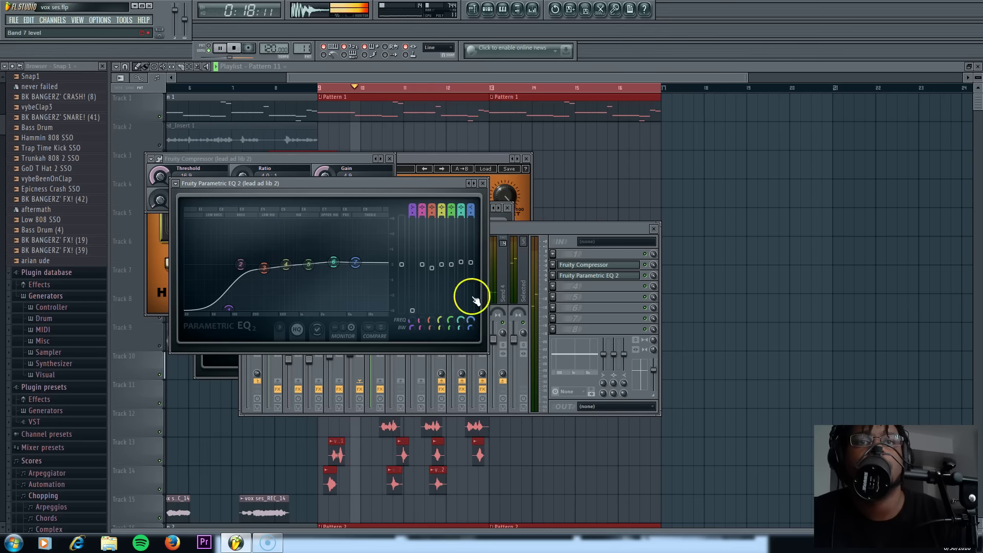
{"action": "left_click", "coordinate": [498, 229]}
{"action": "left_click_drag", "start_coordinate": [442, 370], "coordinate": [484, 358]}
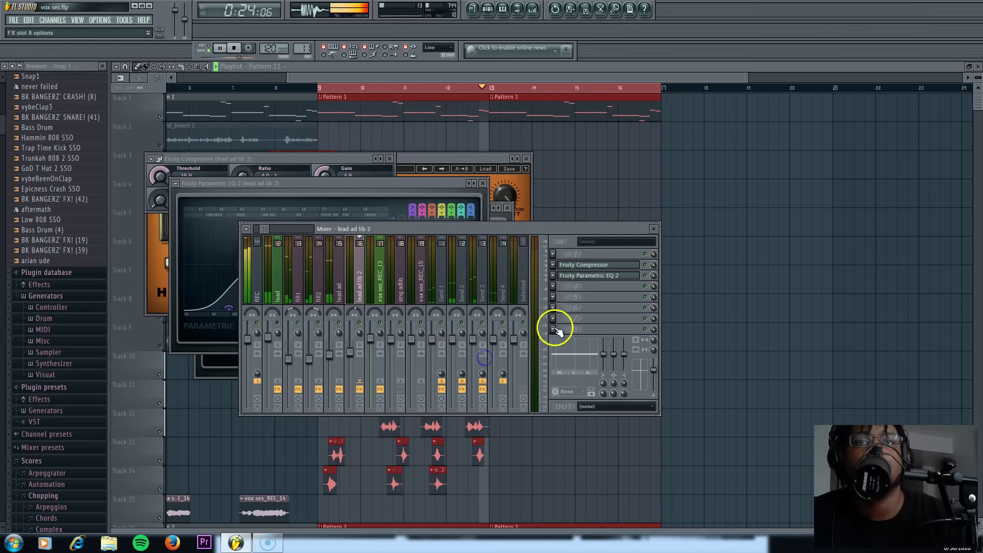
Add Gross Beat to the lead ad lib 2 track's fourth slot and apply the 1 Beat Gate volume preset.
{"action": "left_click", "coordinate": [554, 288]}
{"action": "mouse_move", "coordinate": [589, 297]}
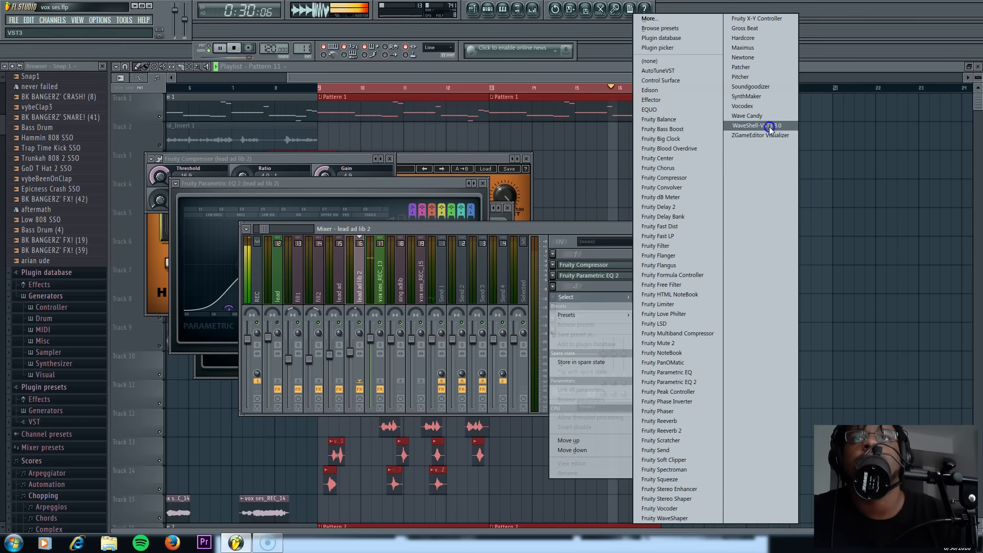
{"action": "left_click", "coordinate": [755, 32]}
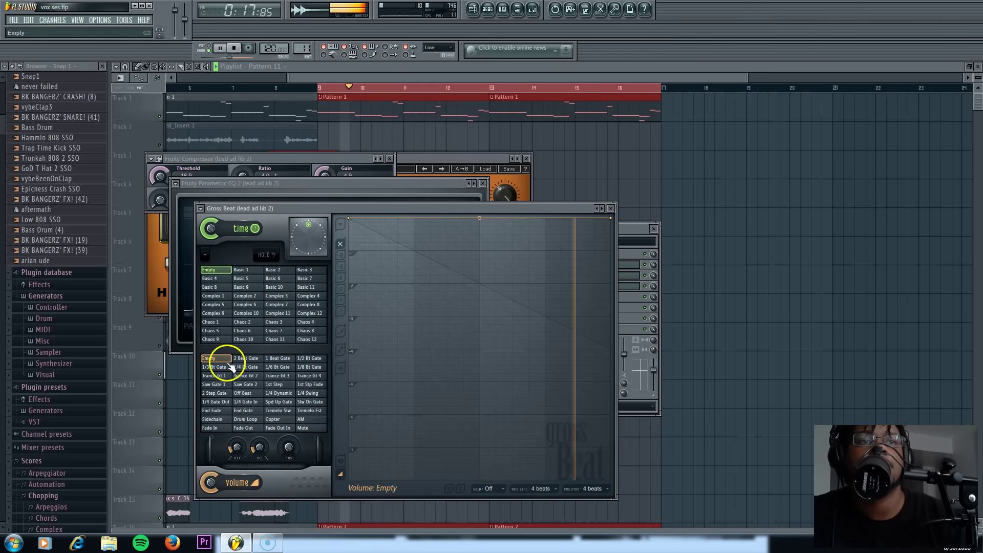
{"action": "left_click", "coordinate": [278, 359]}
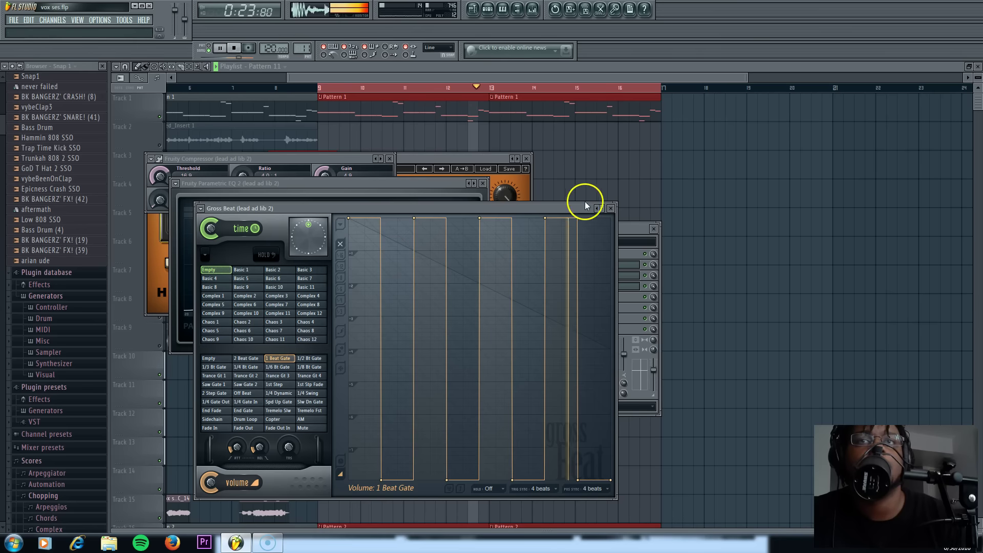
{"action": "left_click", "coordinate": [610, 208]}
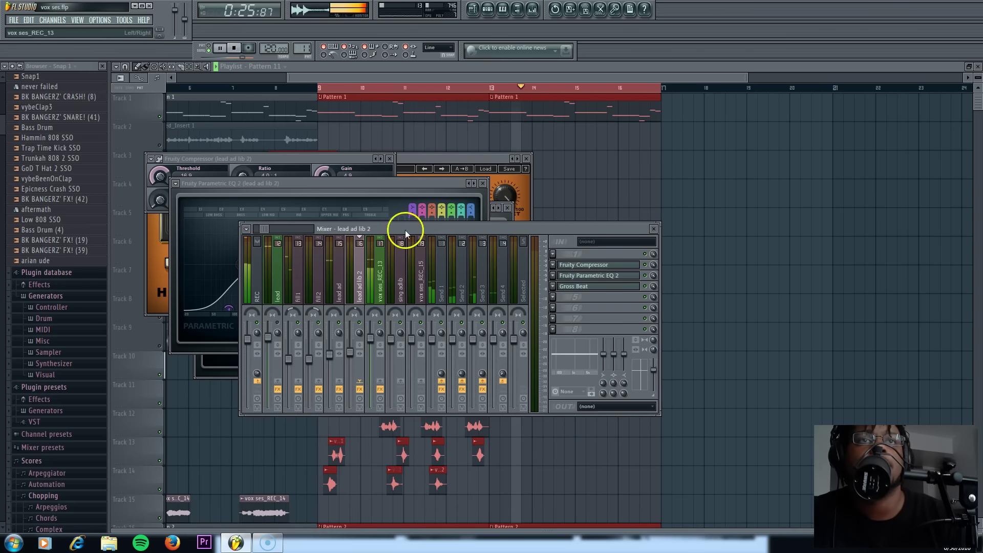
Save the project and slightly lower the lead ad lib 2 track's volume fader.
{"action": "left_click", "coordinate": [279, 324]}
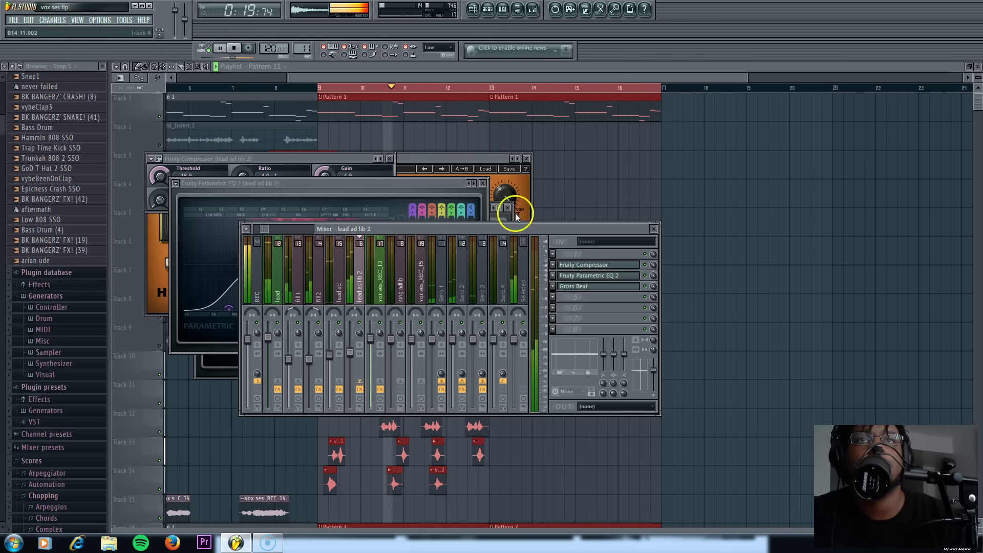
{"action": "left_click", "coordinate": [13, 20]}
{"action": "left_click", "coordinate": [23, 61]}
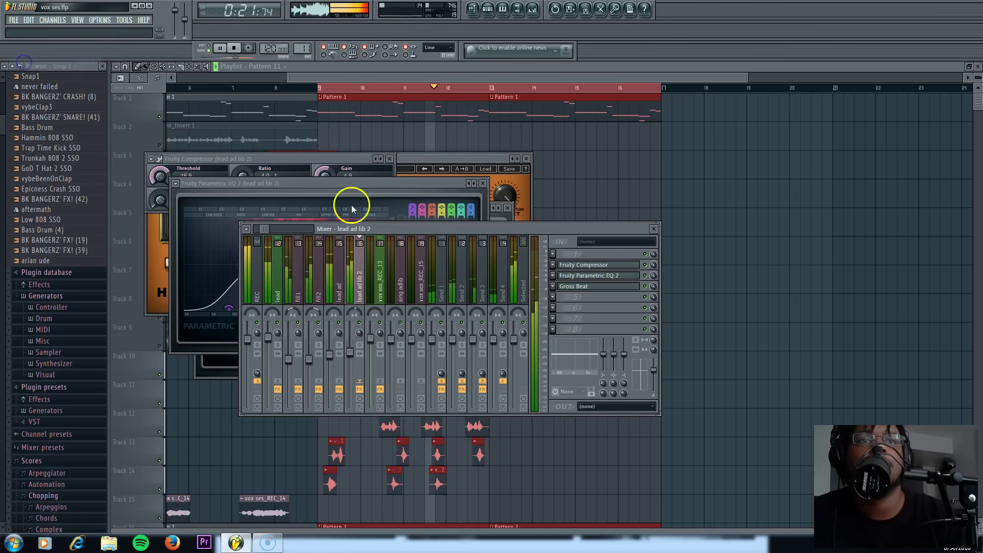
{"action": "left_click_drag", "start_coordinate": [352, 353], "coordinate": [352, 358]}
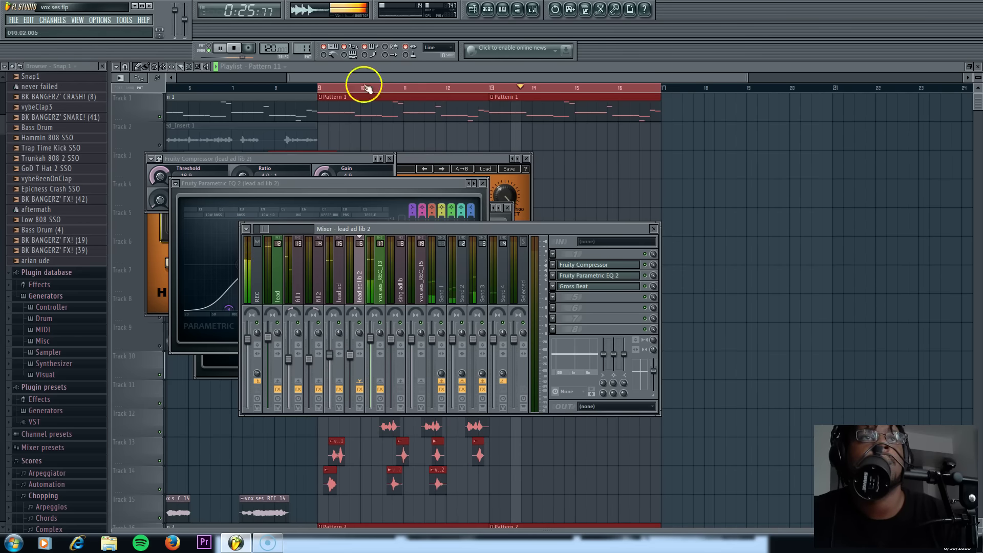
Unmute the reFX Nexus, Bass Drum (2), Orchestral and Orchestral #2 channels to hear the vocals with the beat, and stop playback.
{"action": "left_click", "coordinate": [487, 9]}
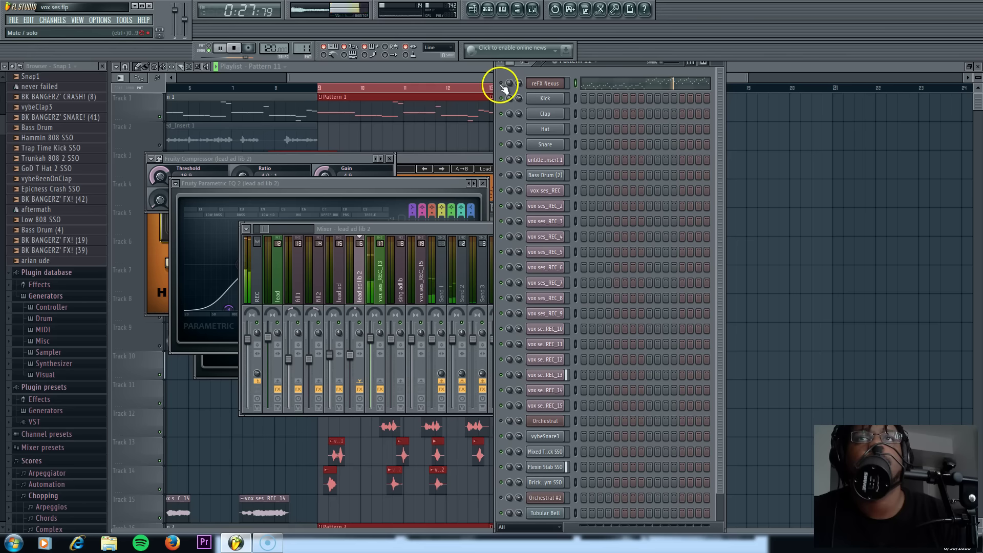
{"action": "left_click", "coordinate": [500, 176]}
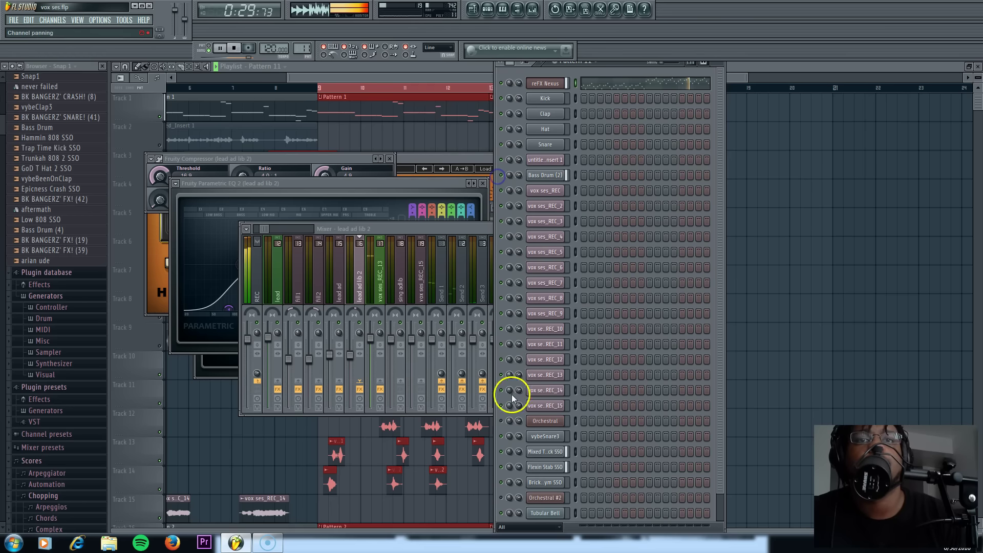
{"action": "left_click", "coordinate": [502, 421]}
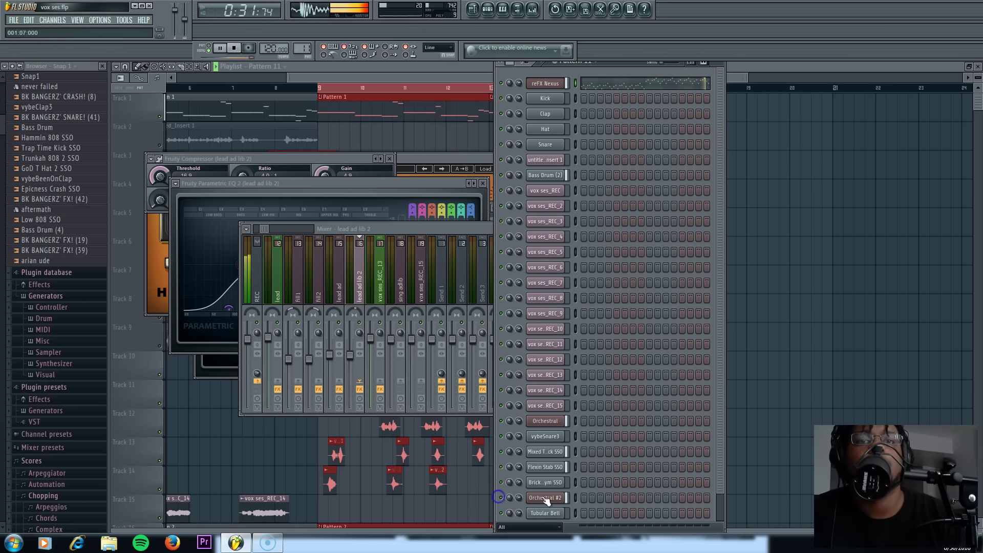
{"action": "left_click_drag", "start_coordinate": [718, 465], "coordinate": [719, 515]}
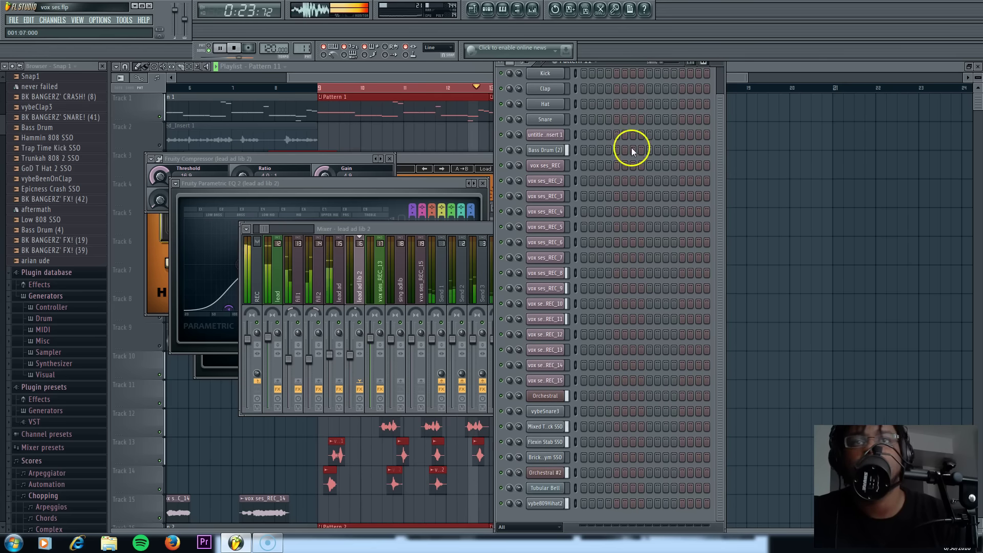
{"action": "left_click", "coordinate": [235, 48]}
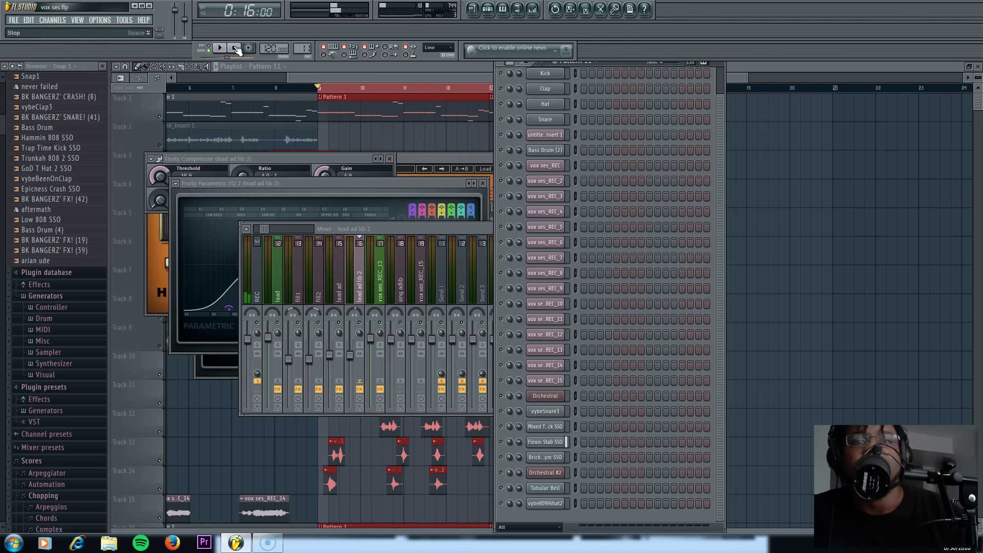